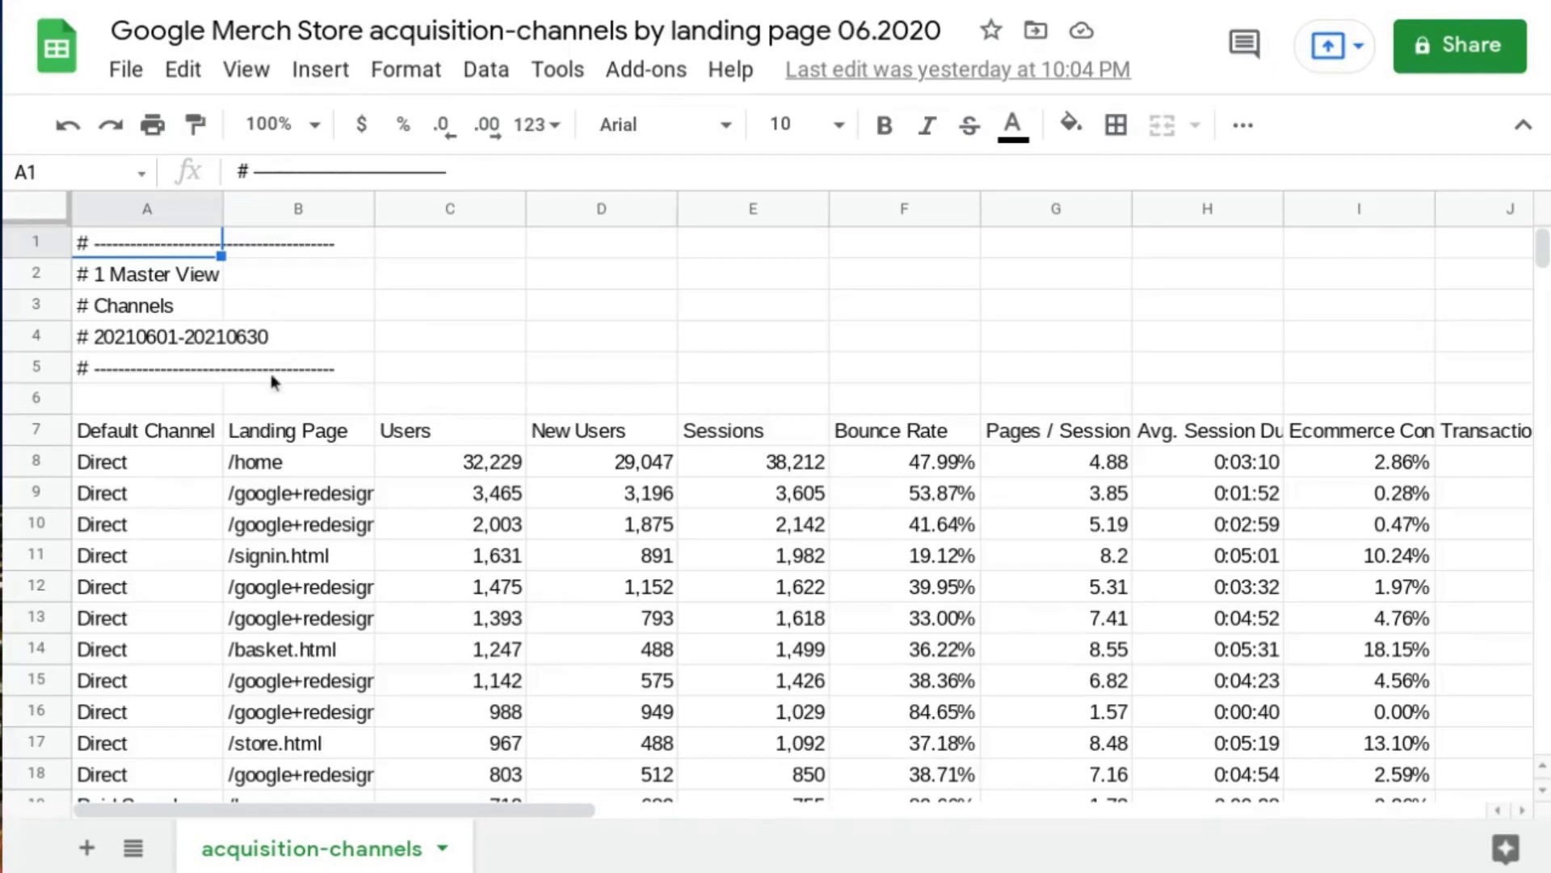
- Look through the acquisition-channel rows beneath the header to examine the channel and landing page data
scroll(156, 384, down, 1)
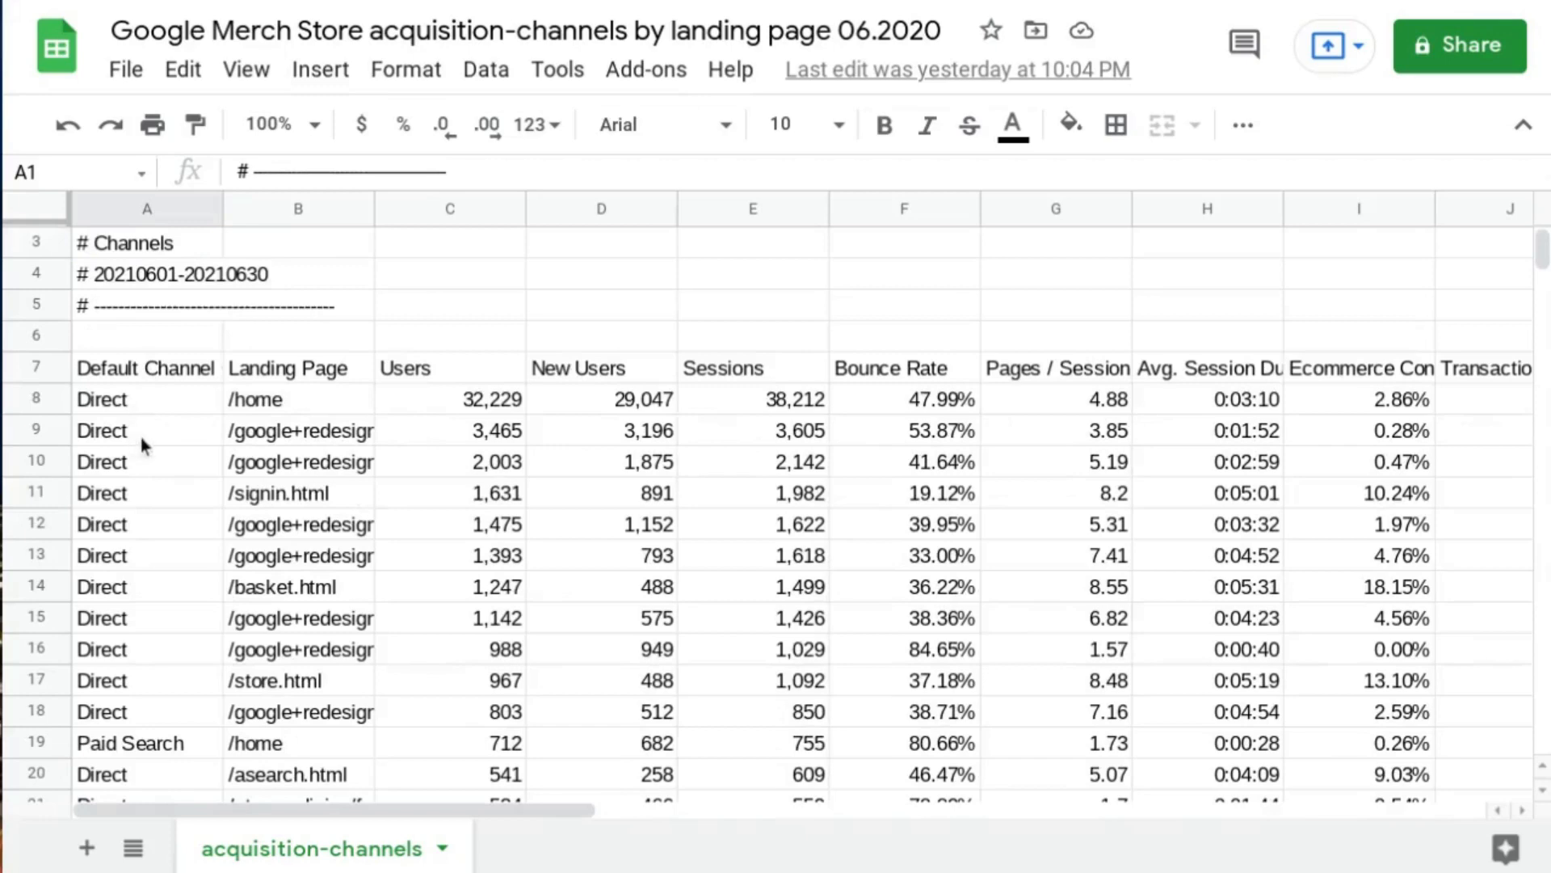
scroll(143, 428, down, 1)
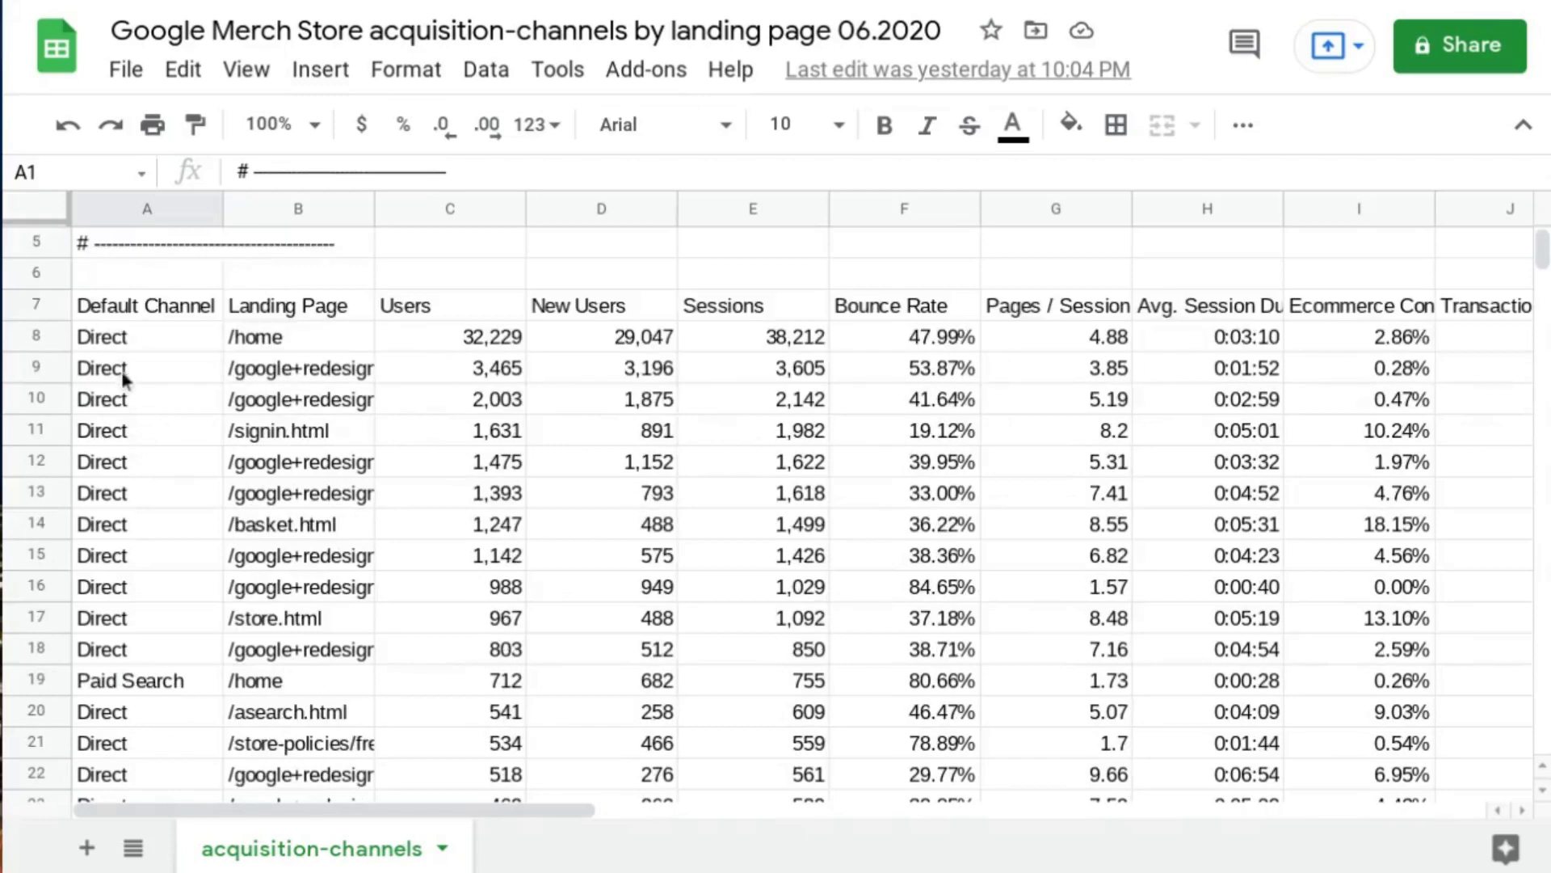
scroll(126, 380, down, 2)
scroll(145, 511, down, 20)
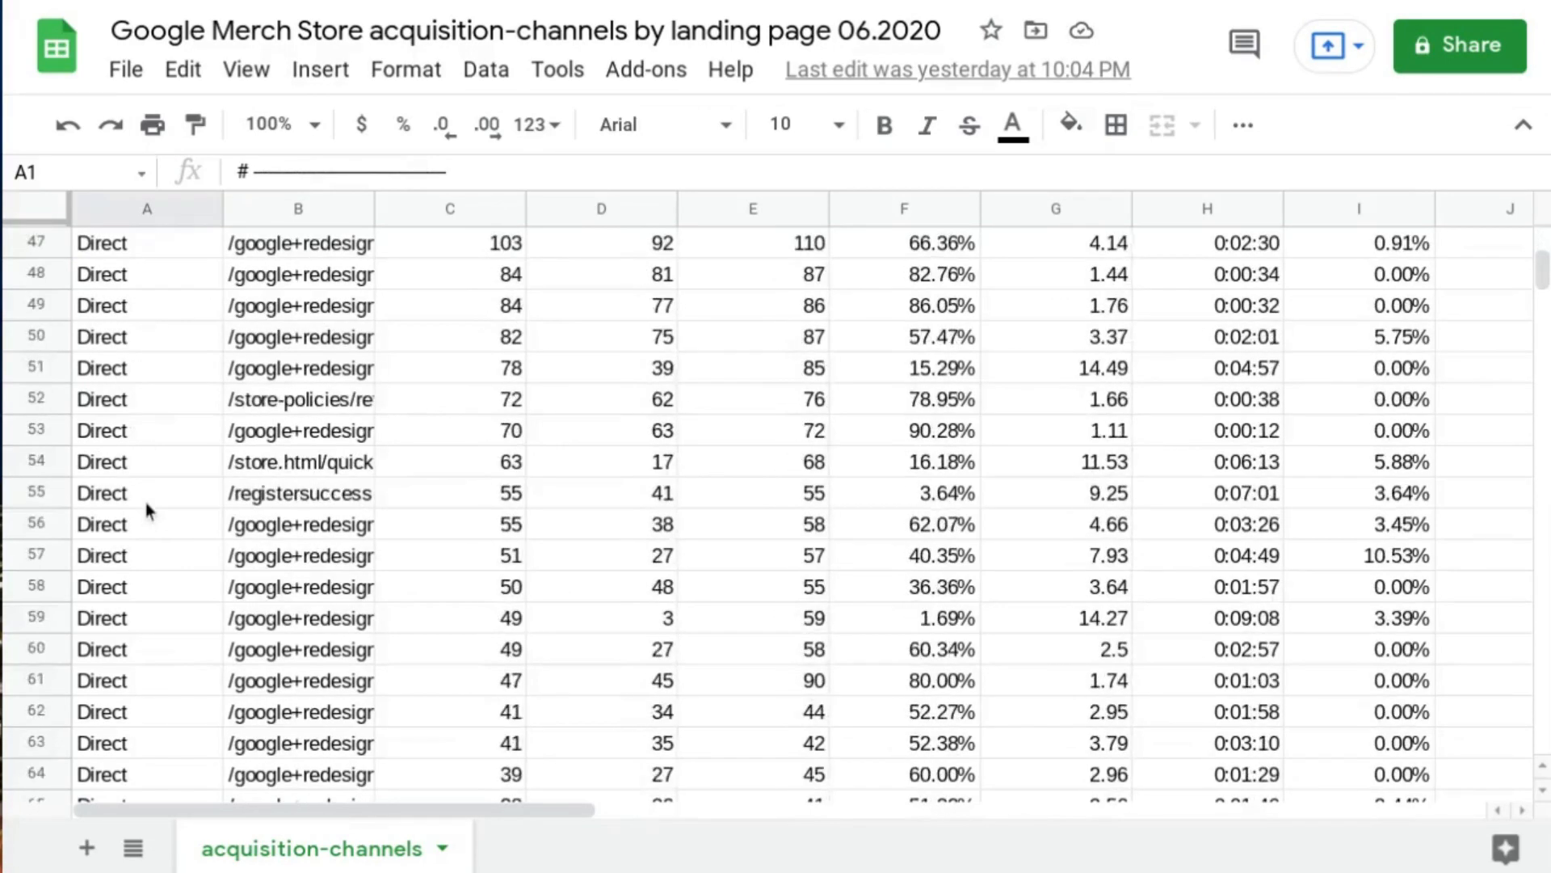
scroll(146, 502, down, 20)
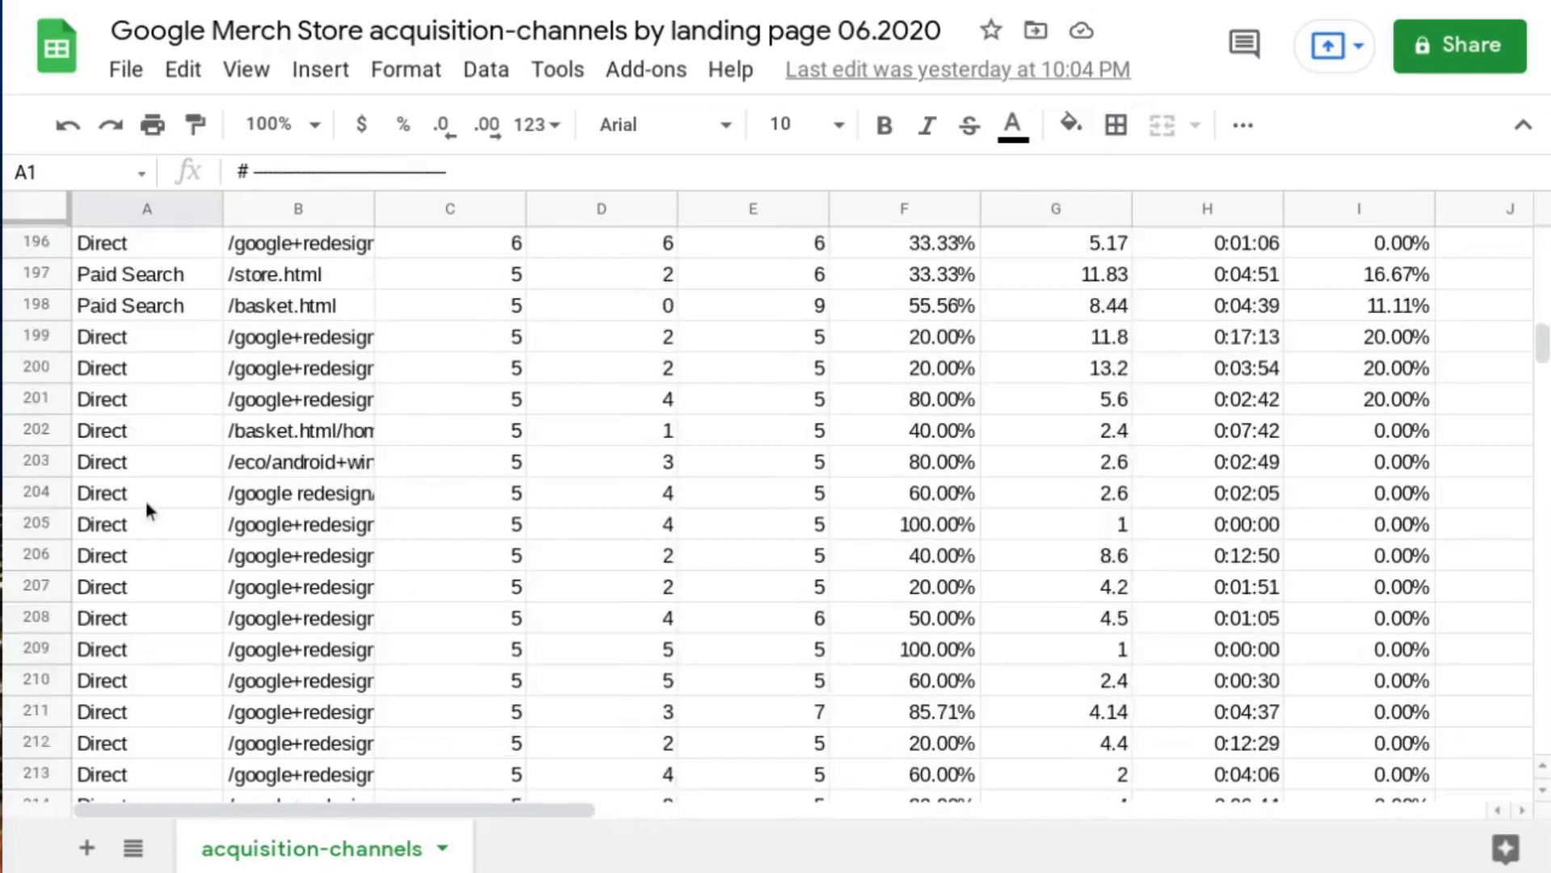
scroll(146, 501, up, 20)
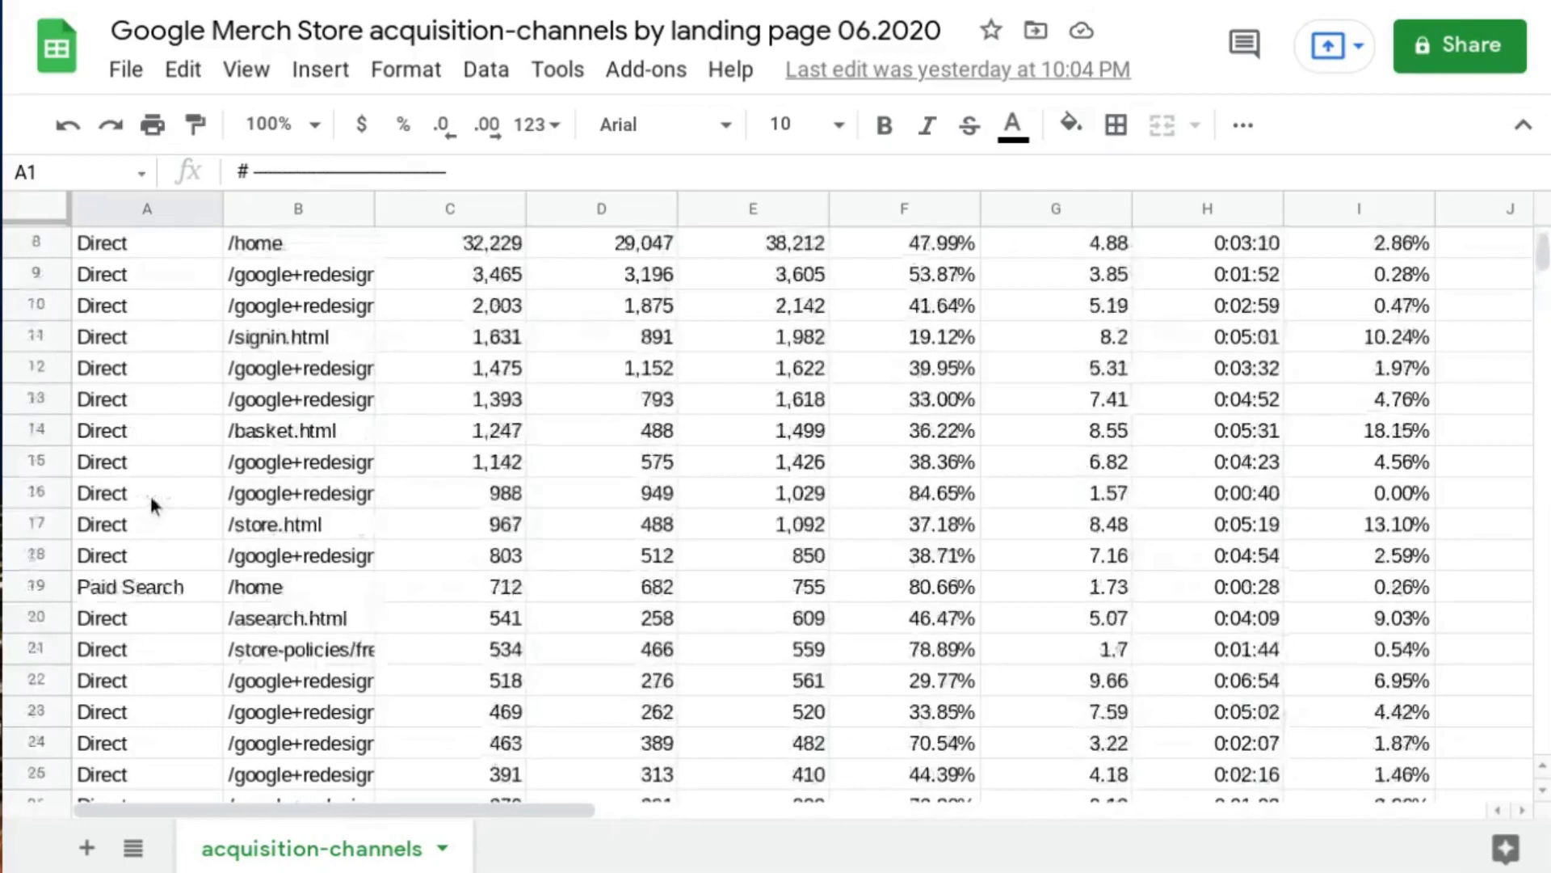
scroll(178, 496, down, 1)
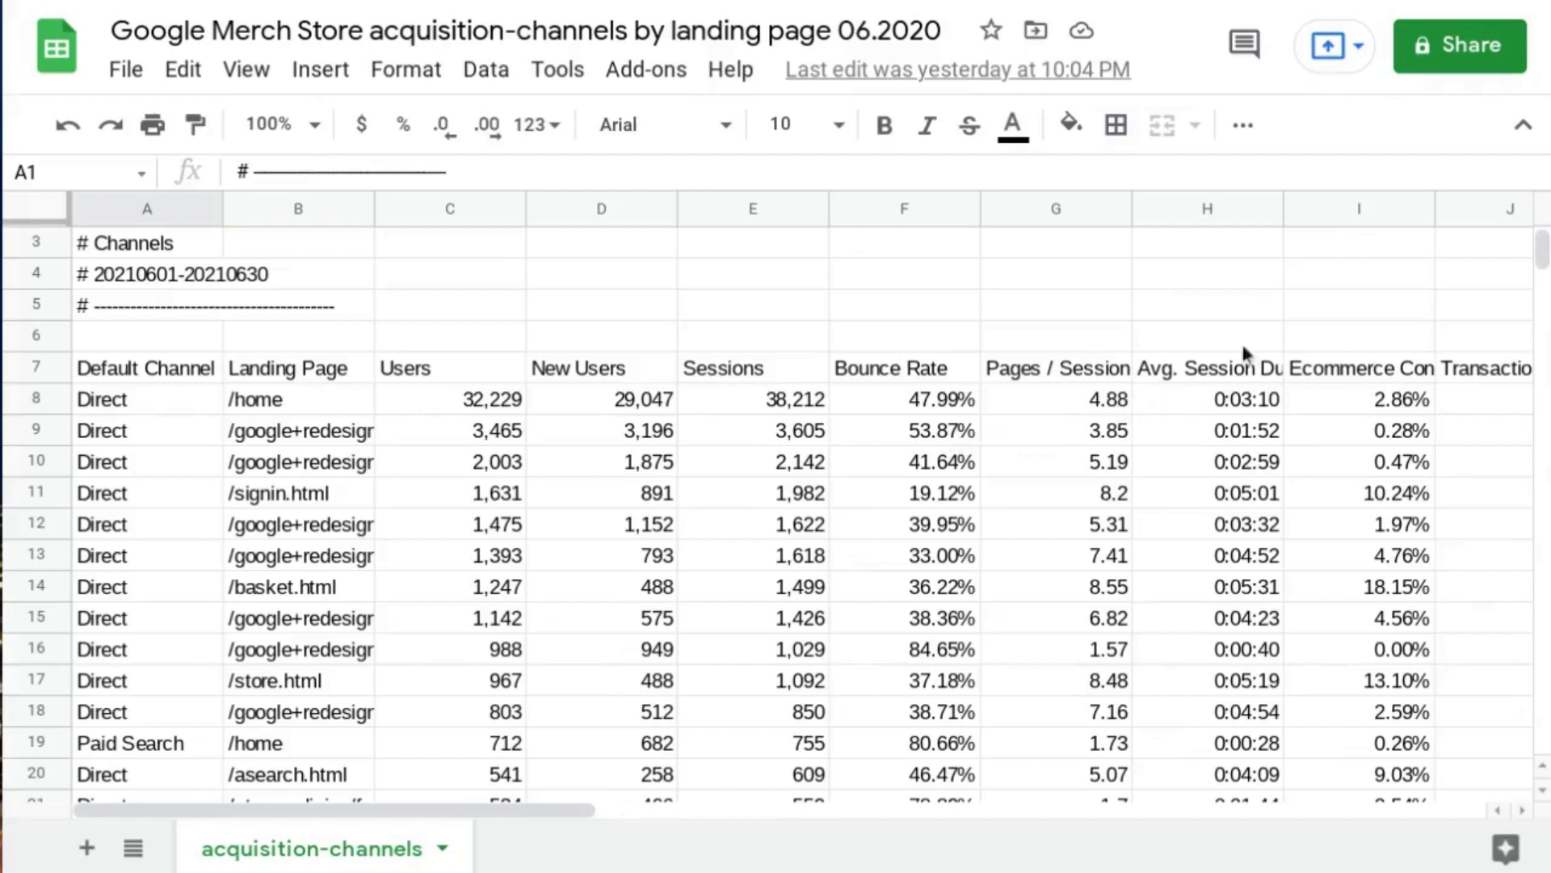
- Review the row 7 column headers from Ecommerce Conversion Rate through Revenue, and return to Default Channel Grouping
click(1357, 374)
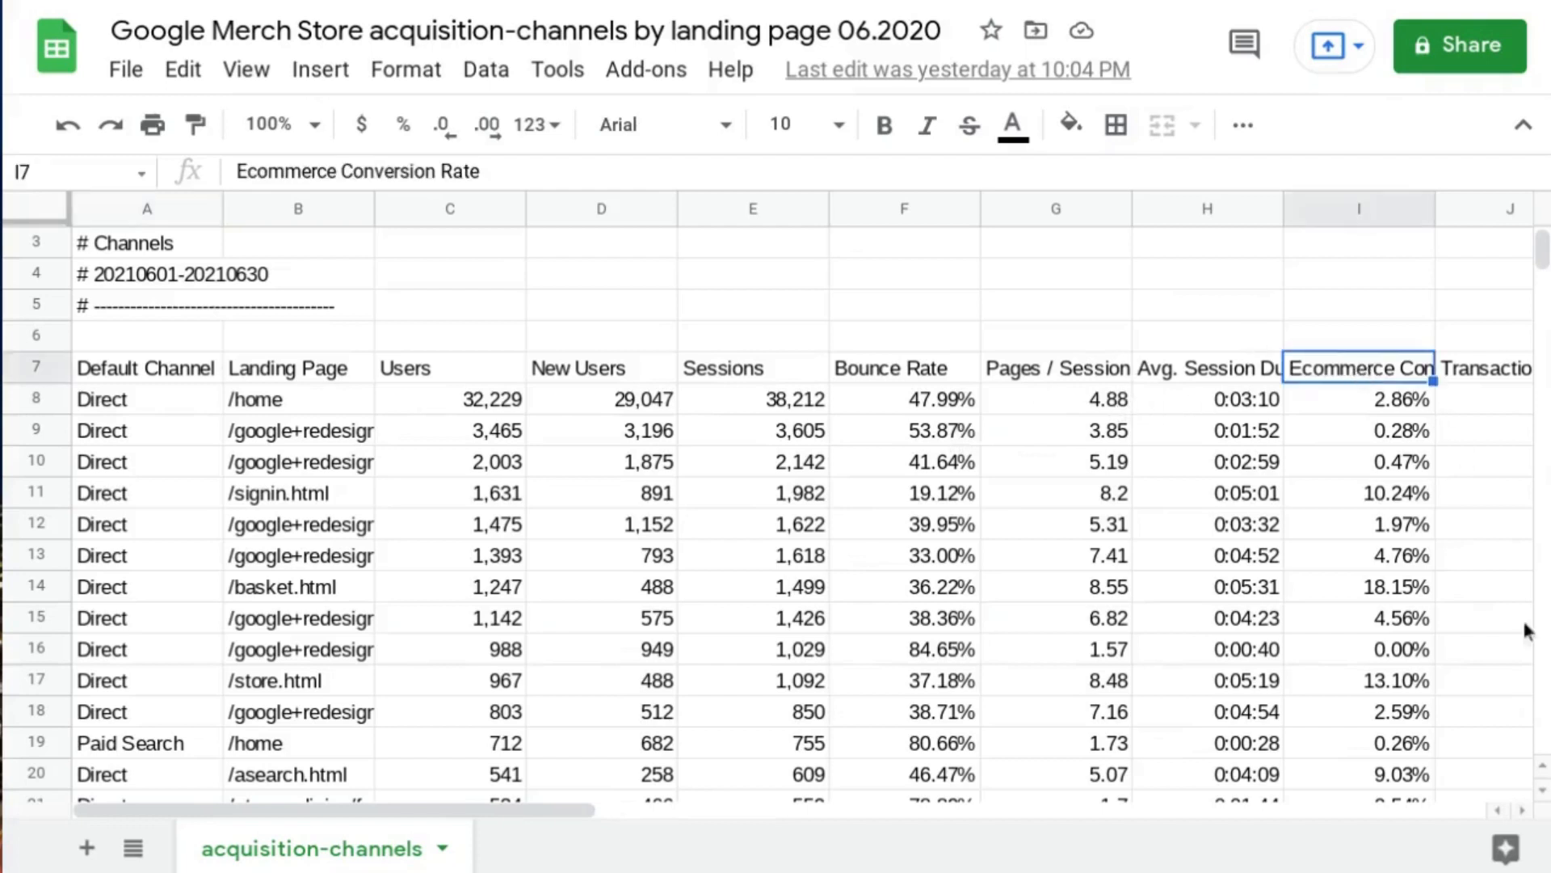
click(1522, 810)
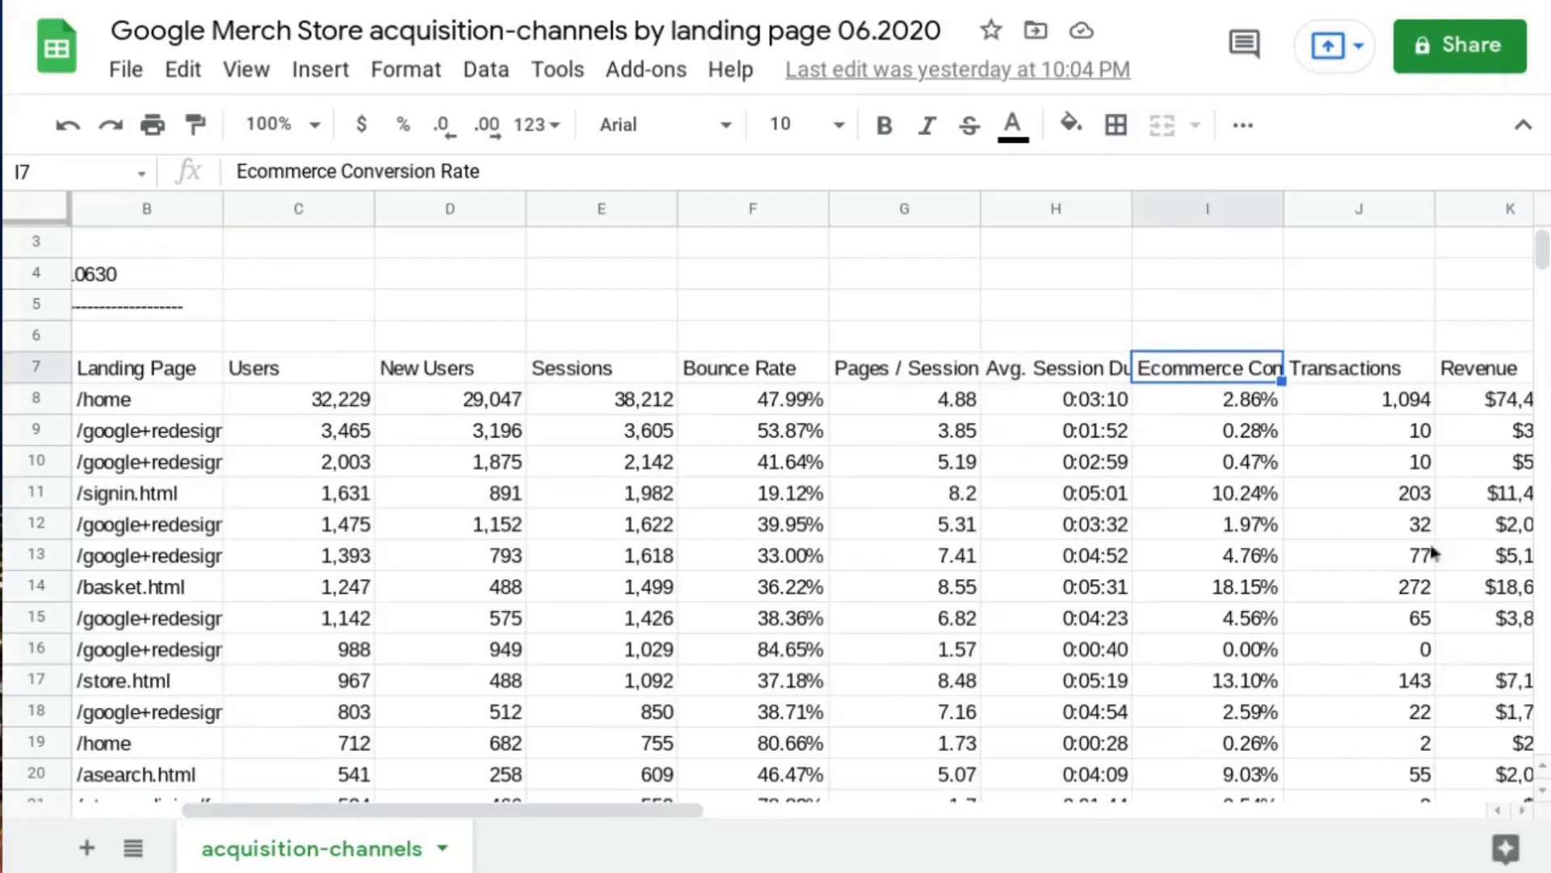
click(1458, 380)
key(Right)
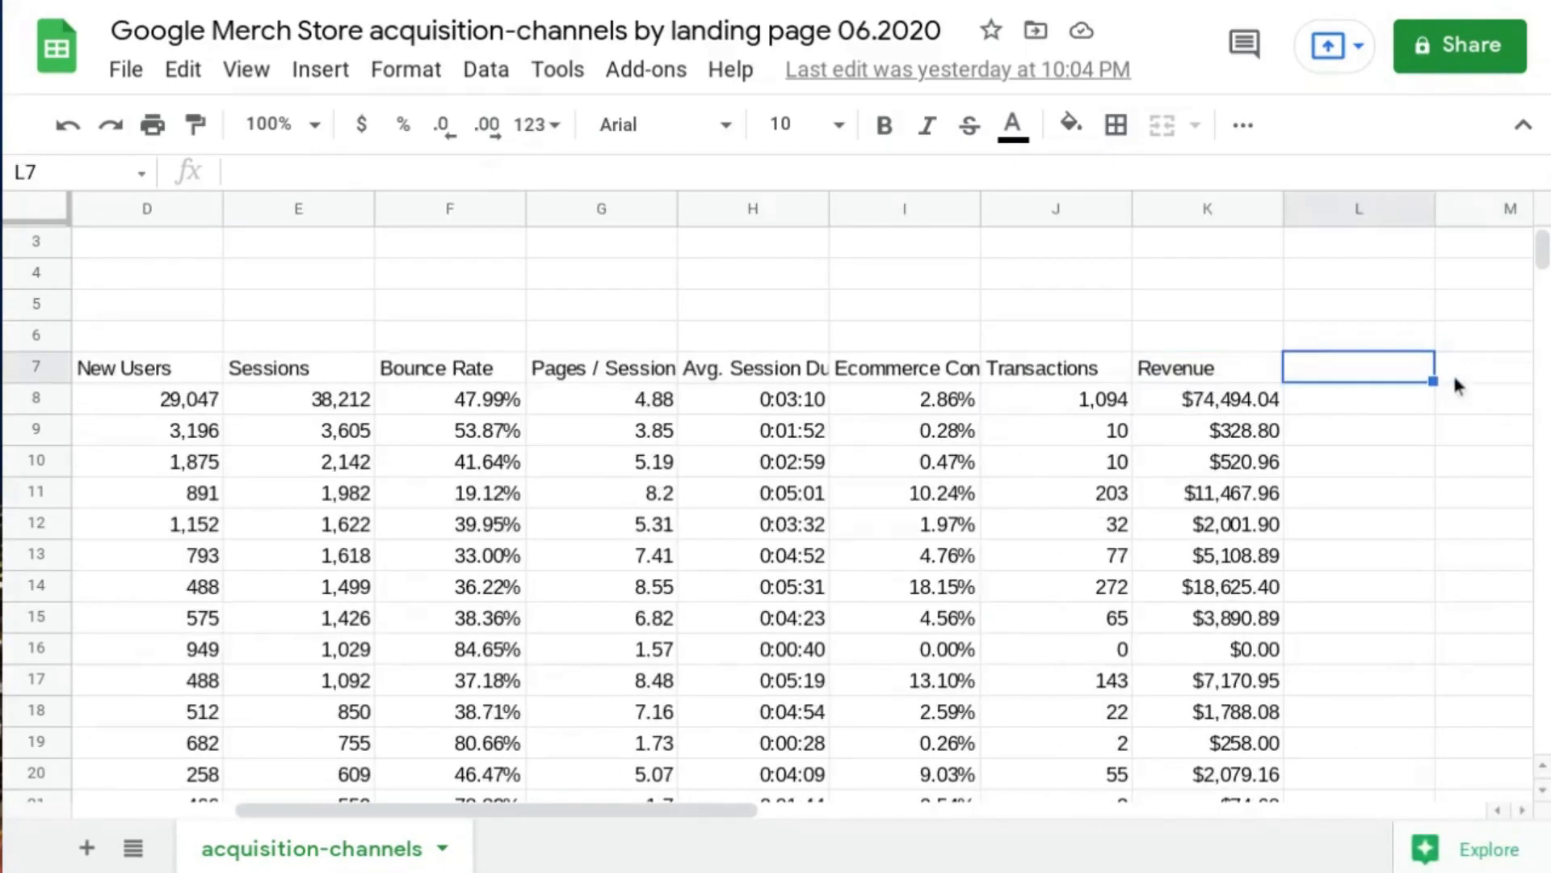
key(Left)
key(Left)
key(Left)
key(Left)
key(Left)
key(Left)
key(Left)
key(Left)
key(Left)
key(Left)
key(Left)
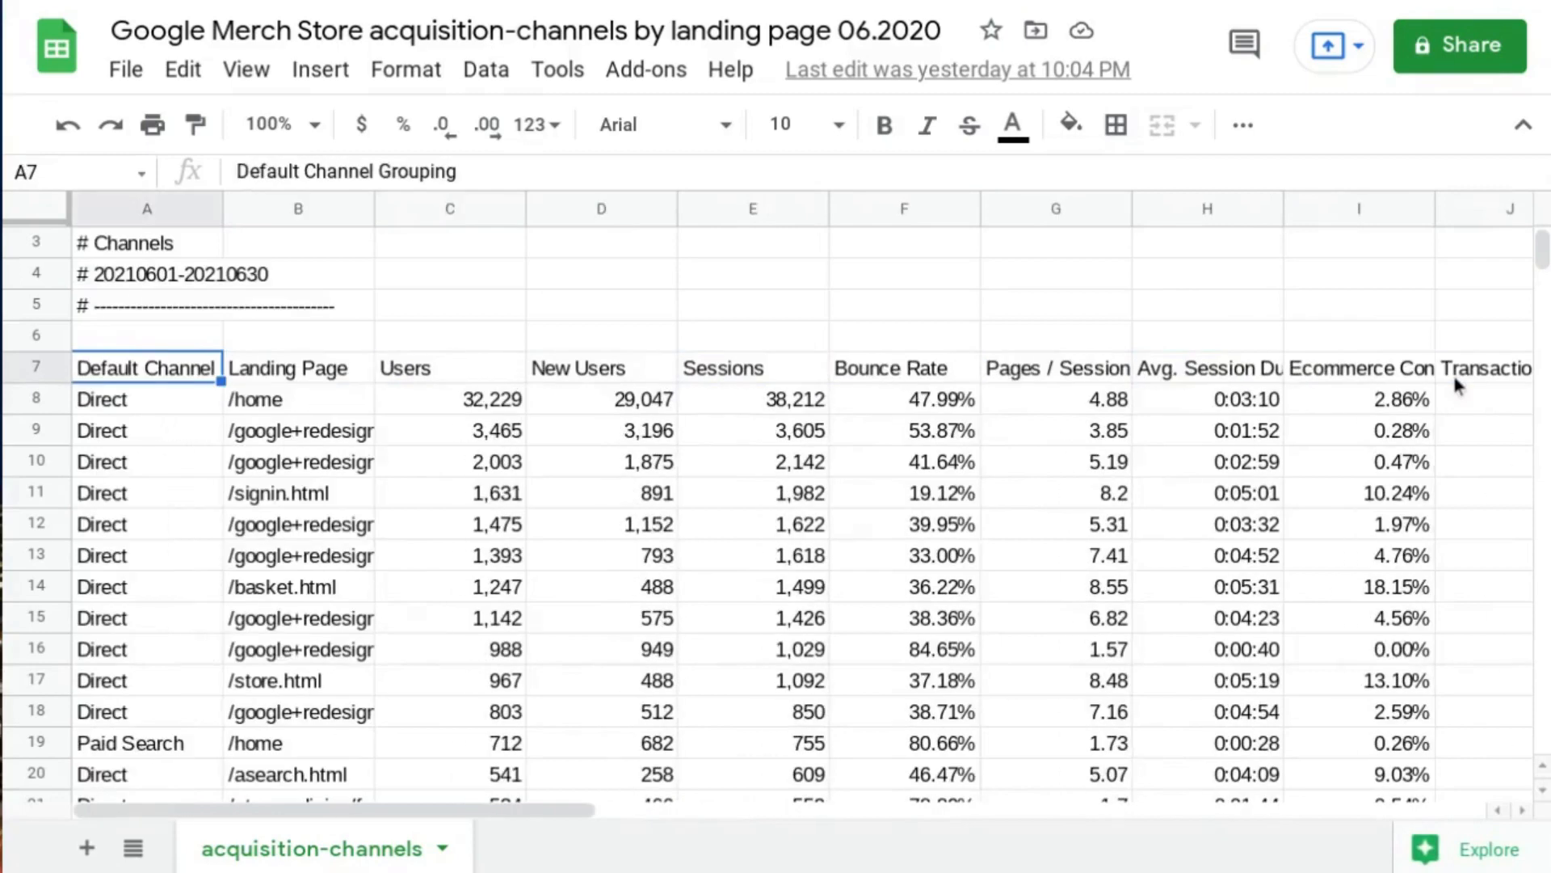
- Examine the end of the data and the totals in row 508 across to Revenue, and return to the table's start
key(ctrl+Down)
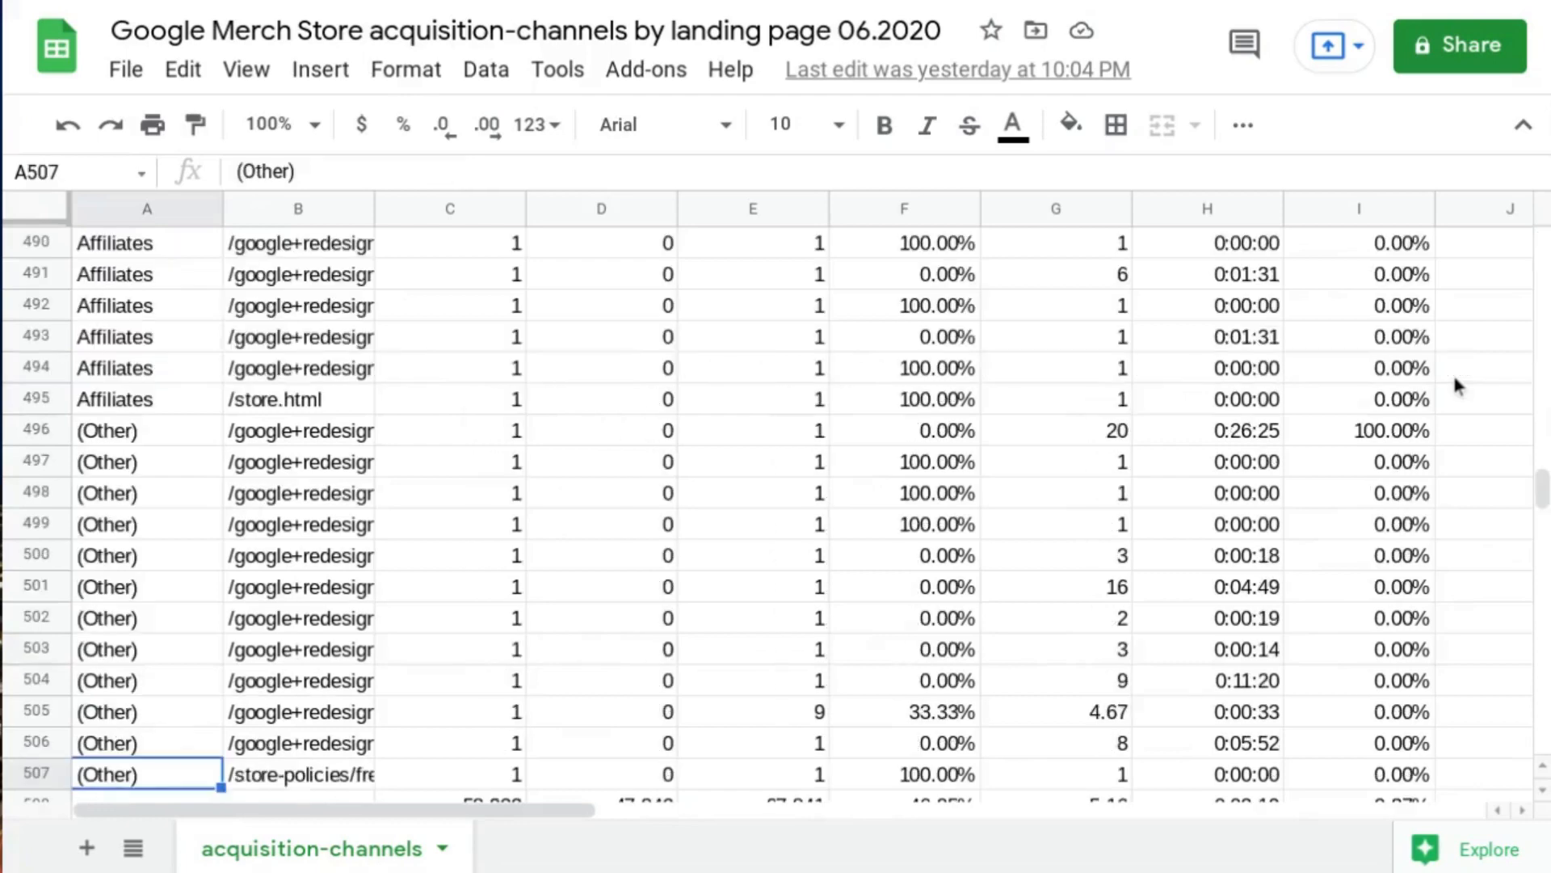
key(Down)
key(Up)
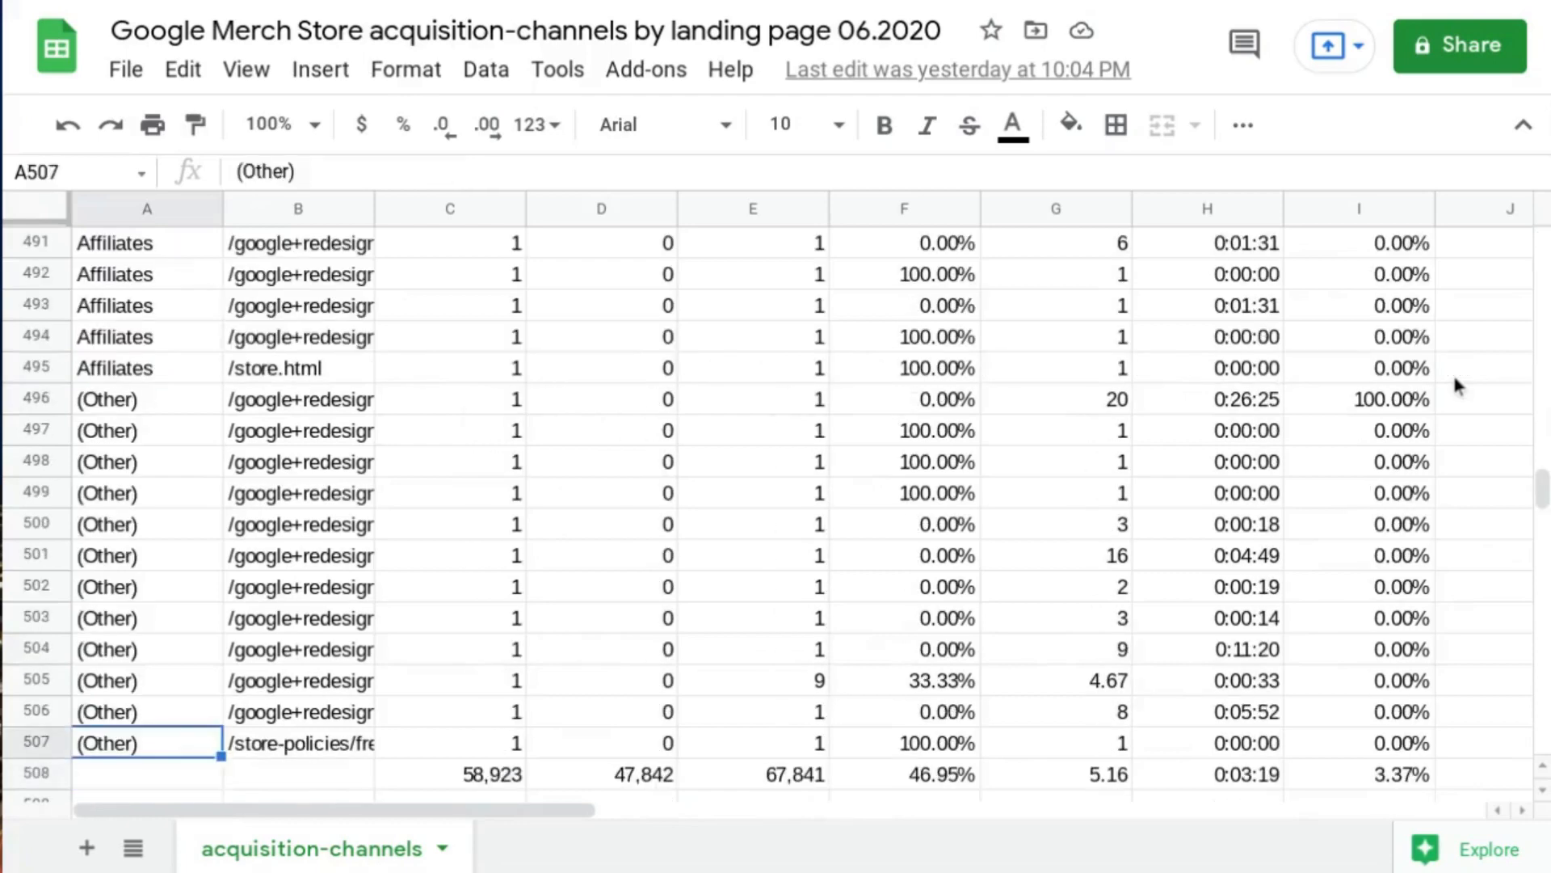
key(Down)
key(Right)
key(Right)
key(Right)
key(Right)
key(Right)
key(Right)
key(Right)
key(Right)
key(Right)
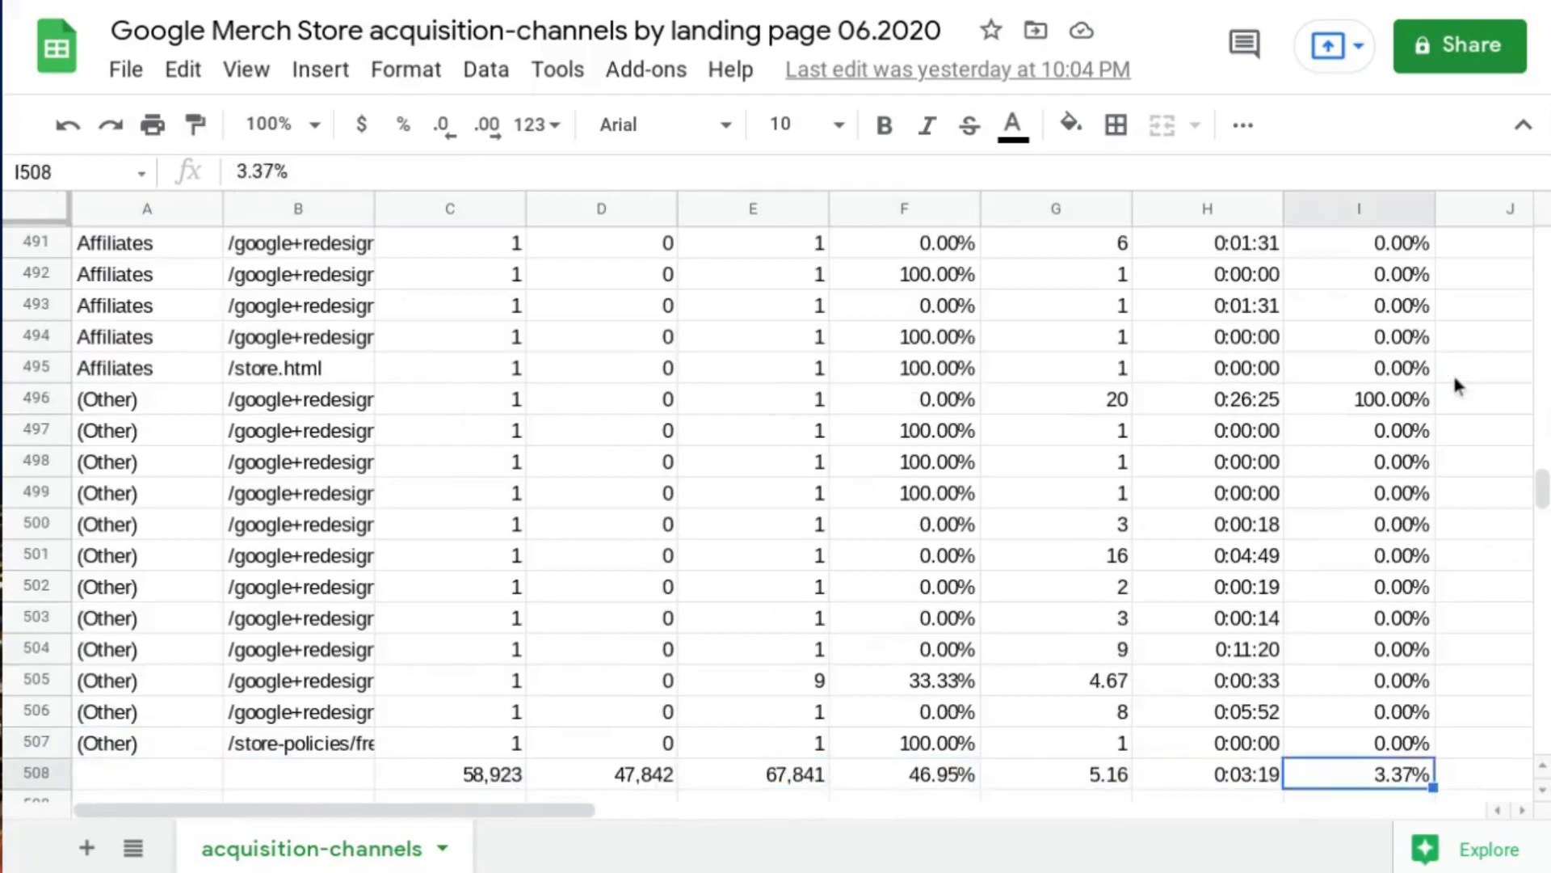
key(Right)
key(Right)
key(Left)
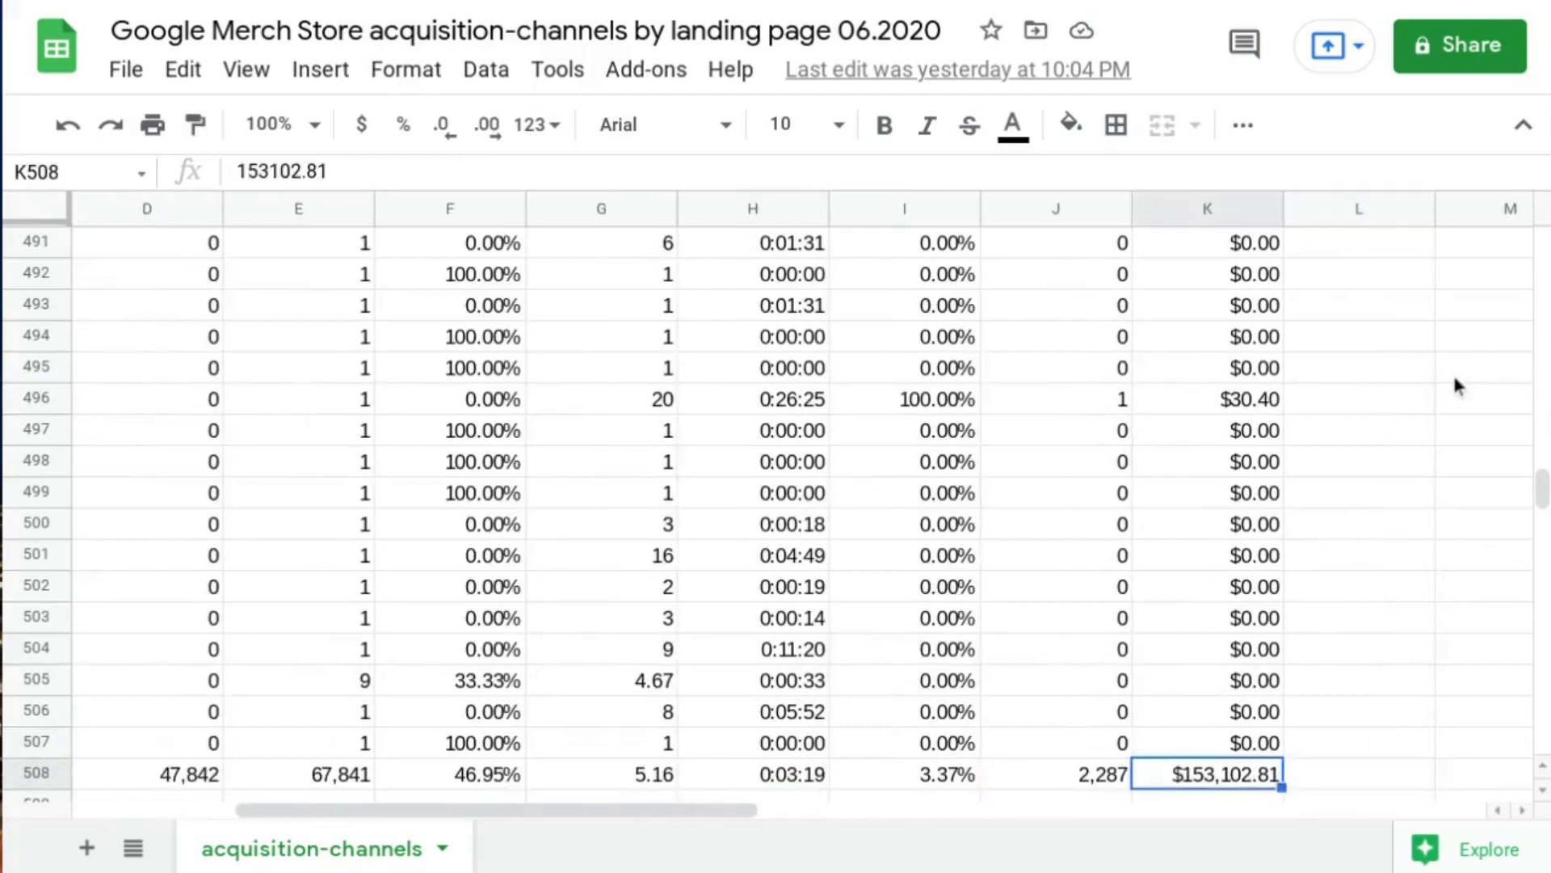
key(Home)
key(Up)
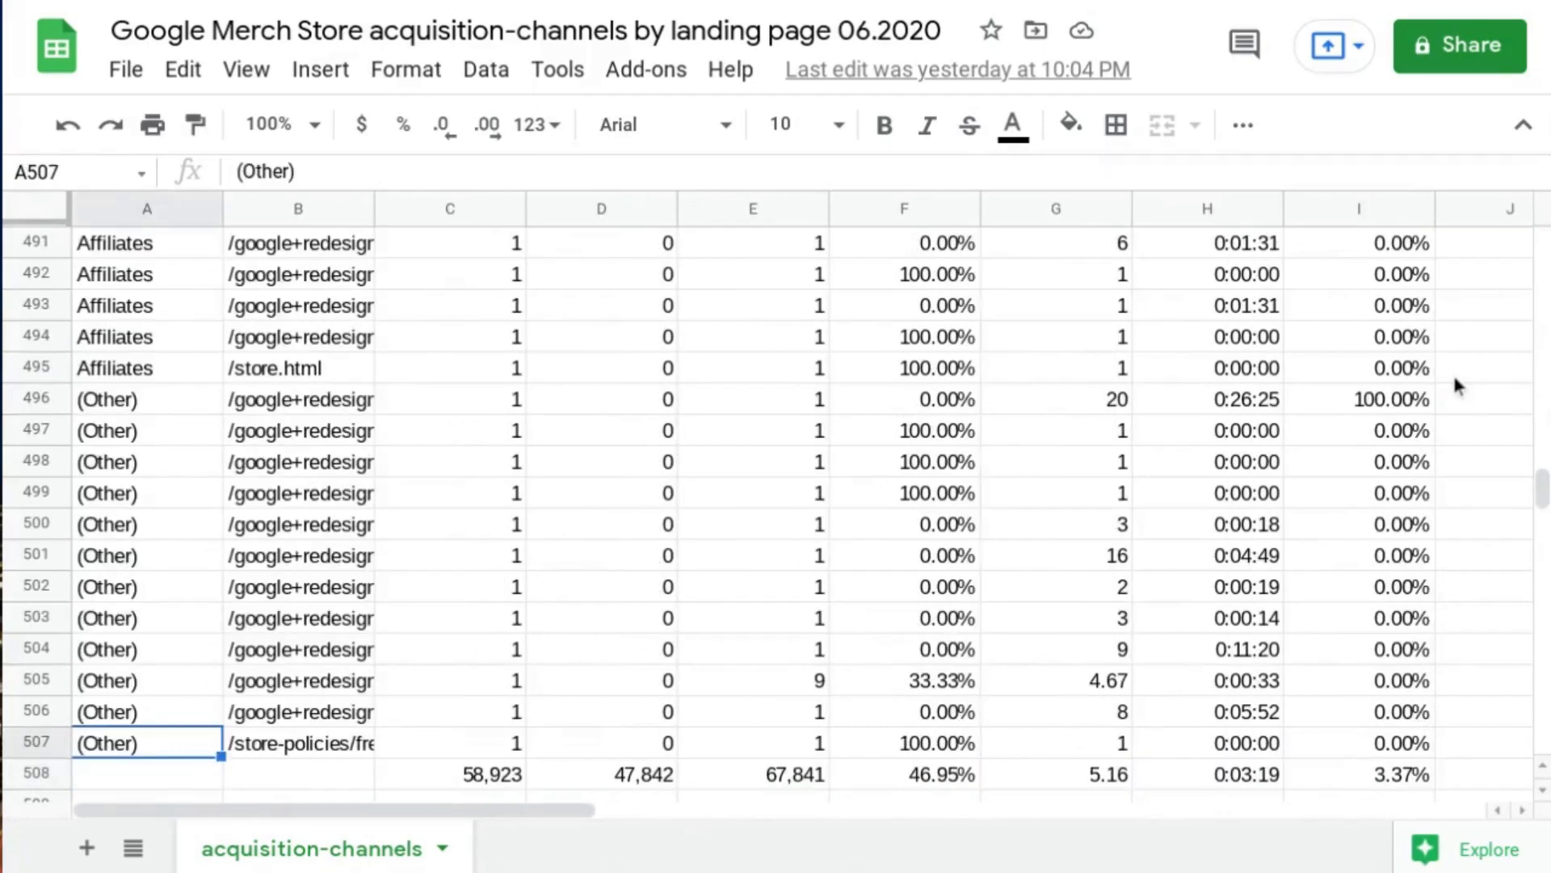
key(ctrl+Up)
key(Up)
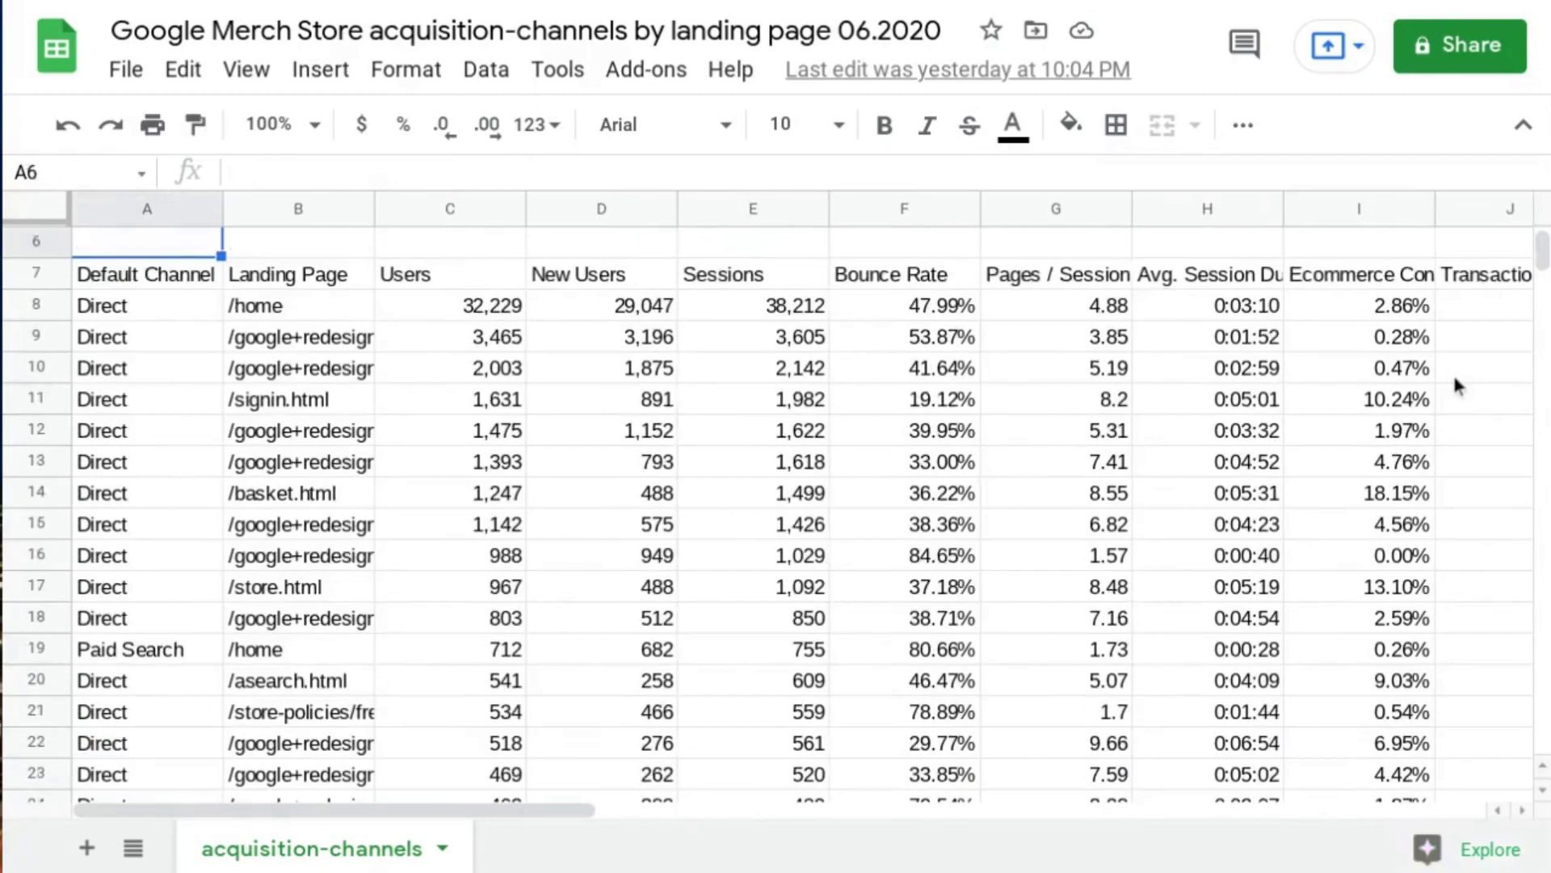
- Create a filter on the range A7:K507, from the header row to the last data row and excluding the totals row
scroll(159, 432, up, 2)
click(160, 431)
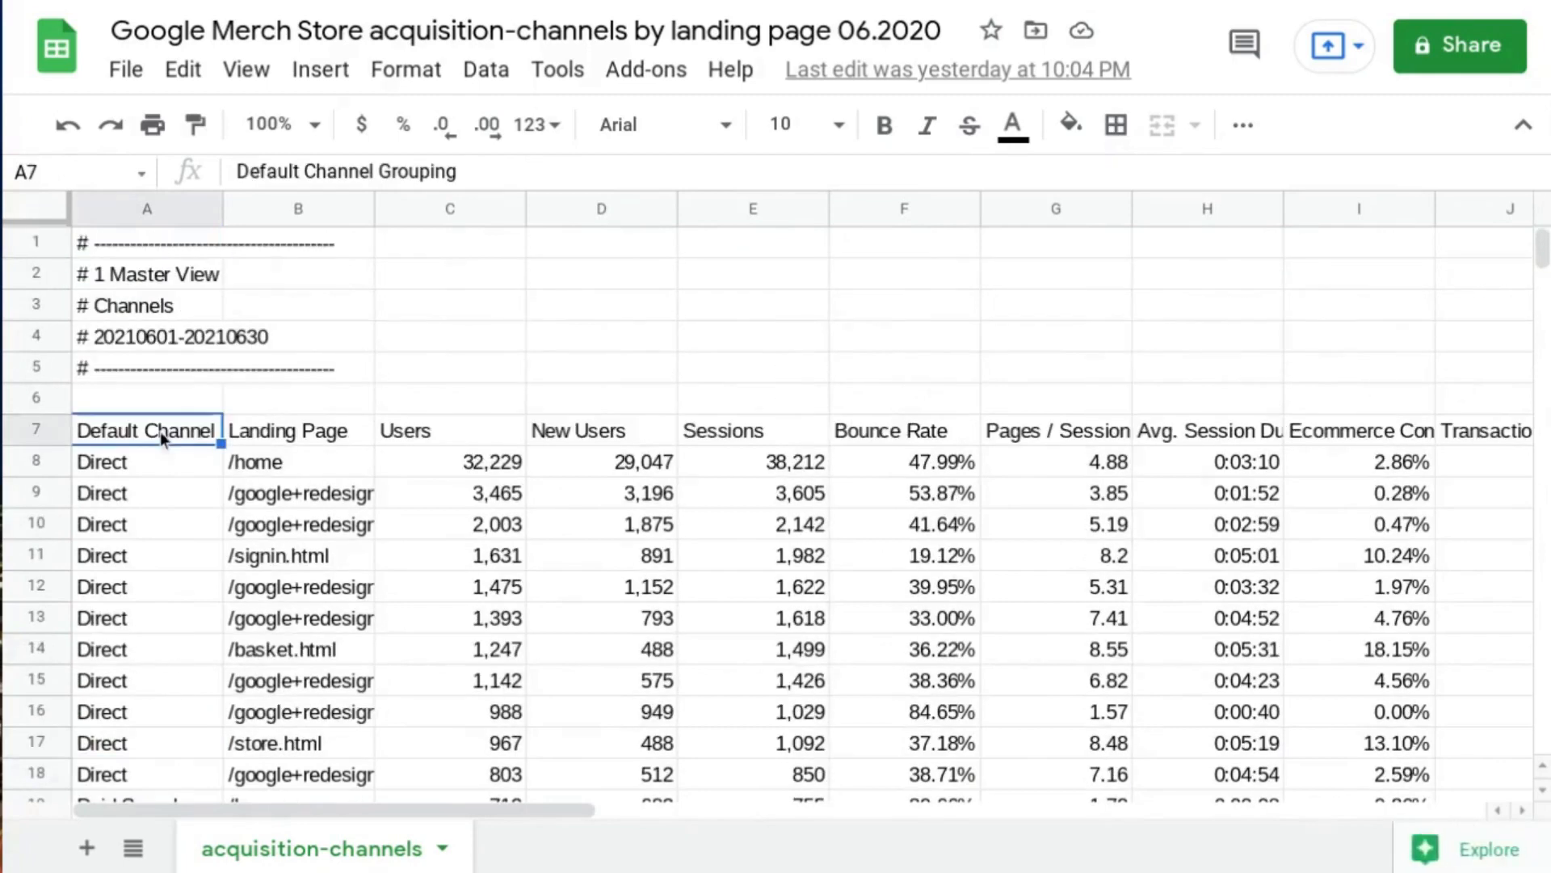
key(shift+Right)
key(shift+Right)
key(shift+Right)
key(shift+Right)
key(shift+Right)
key(shift+Right)
key(shift+Right)
key(shift+Right)
key(shift+Right)
key(shift+Right)
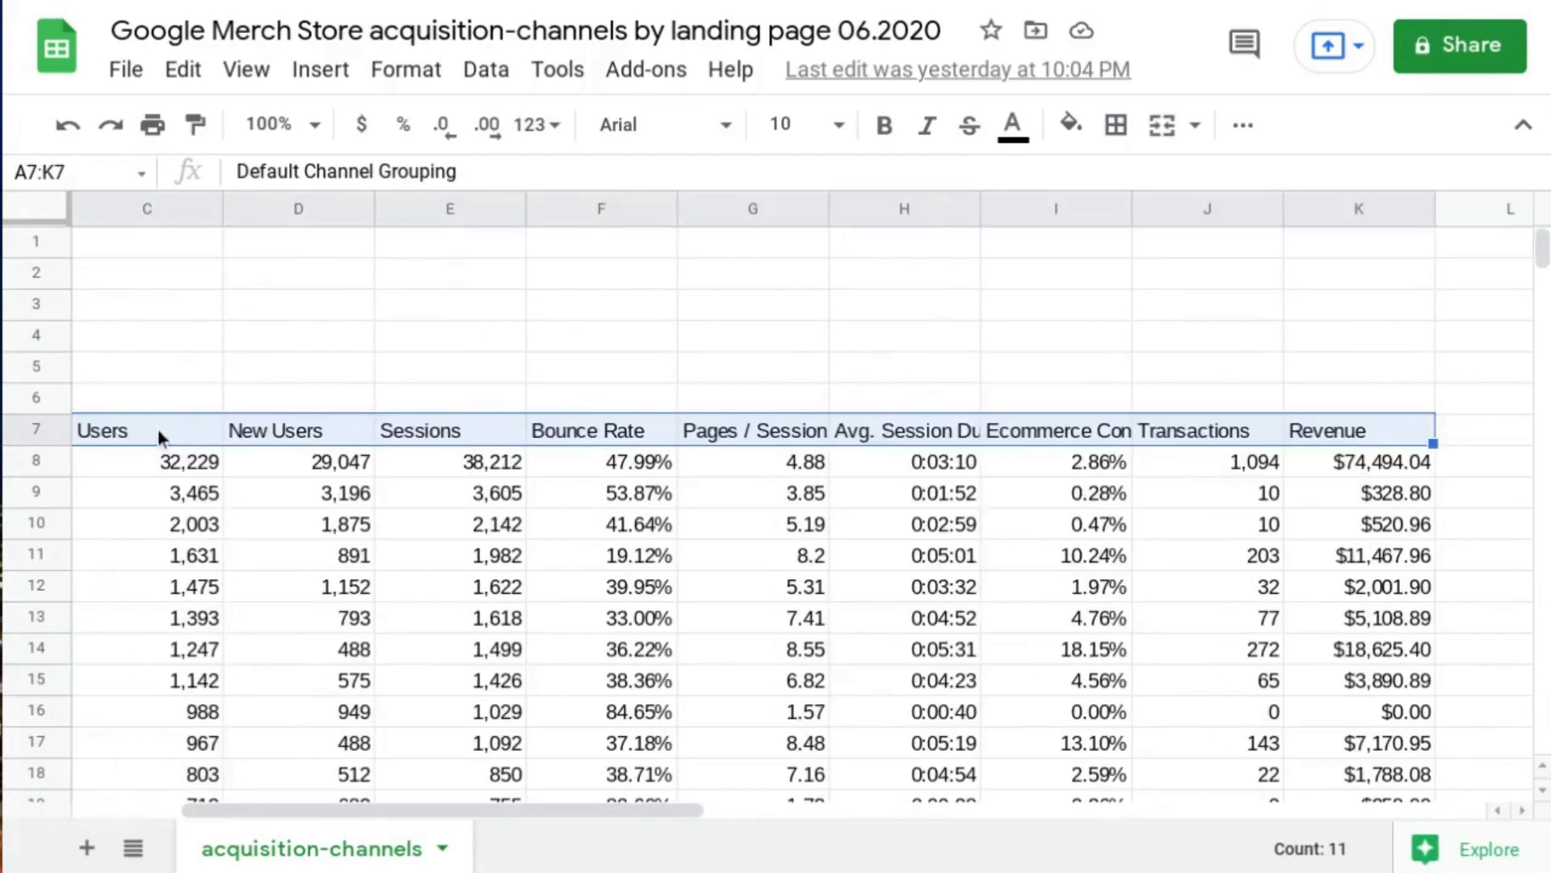
key(ctrl+shift+Down)
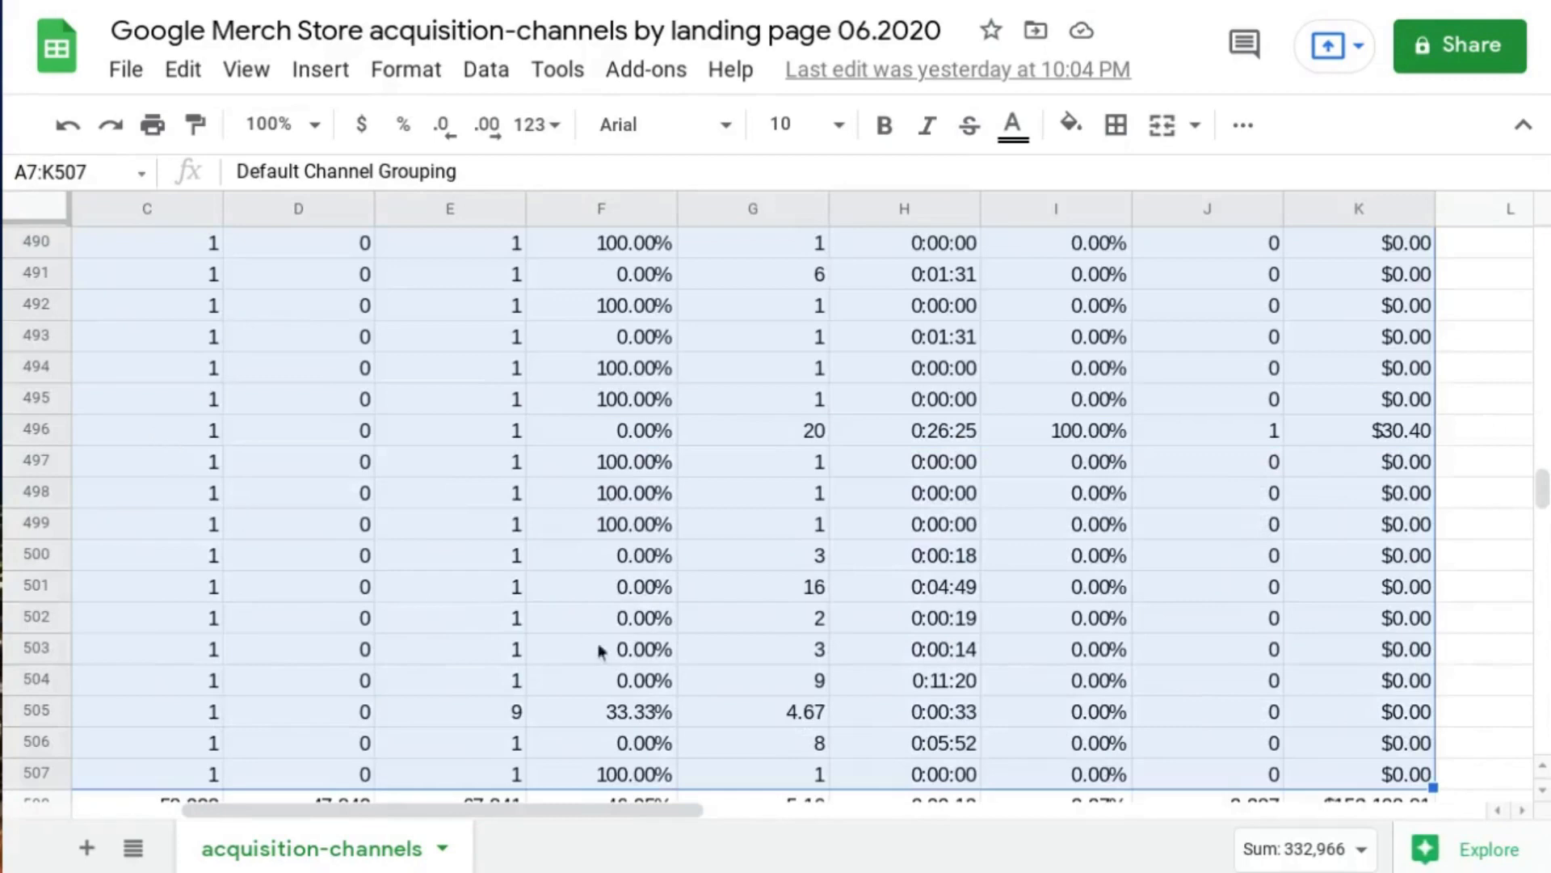
scroll(602, 654, down, 1)
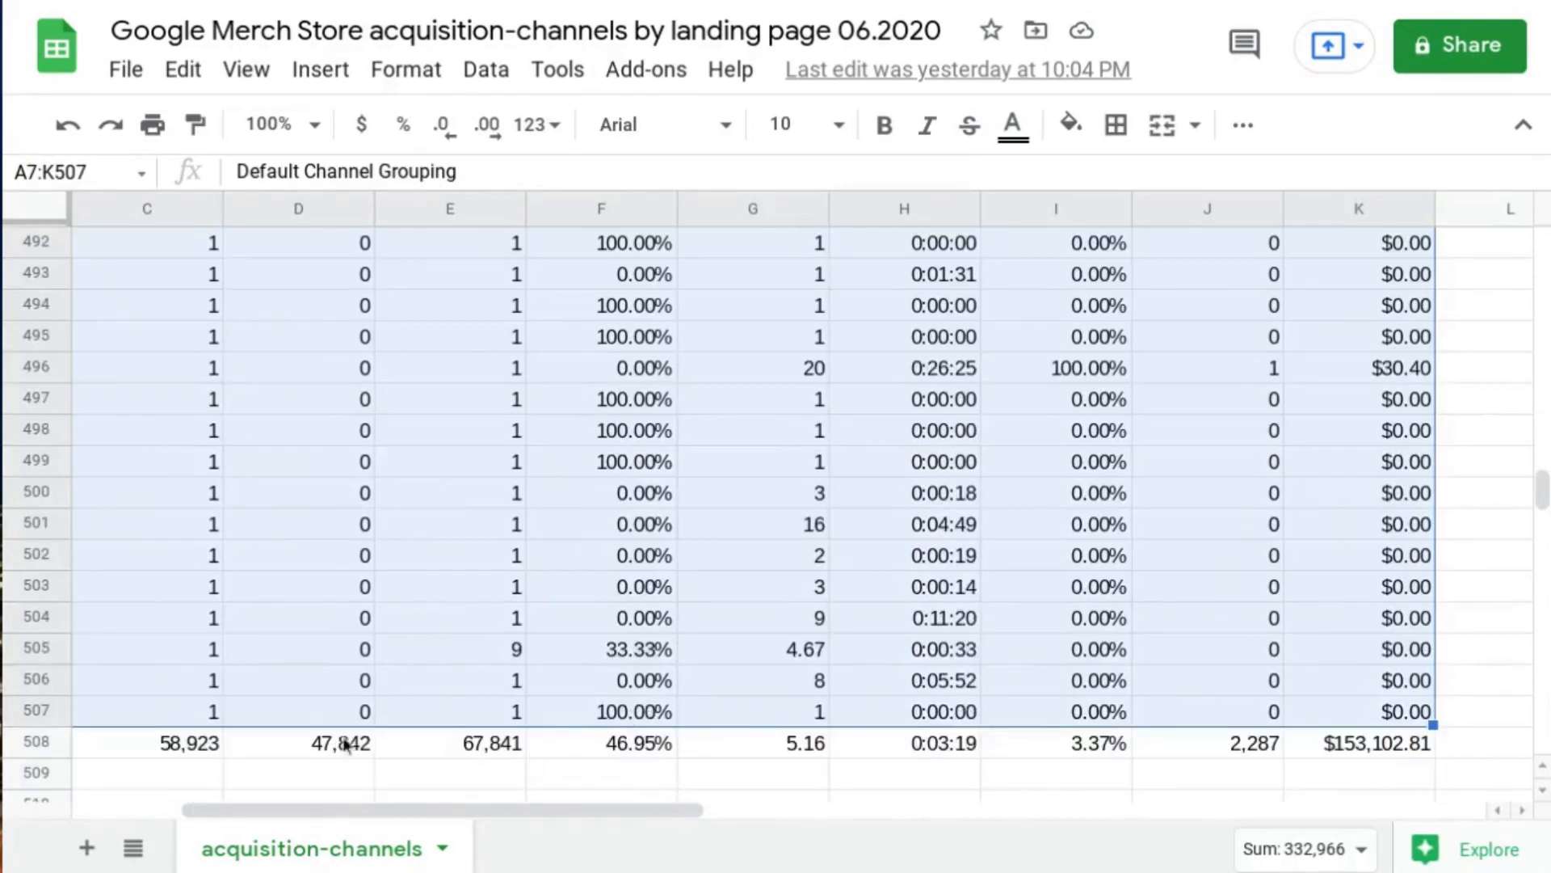
drag(633, 812, 481, 821)
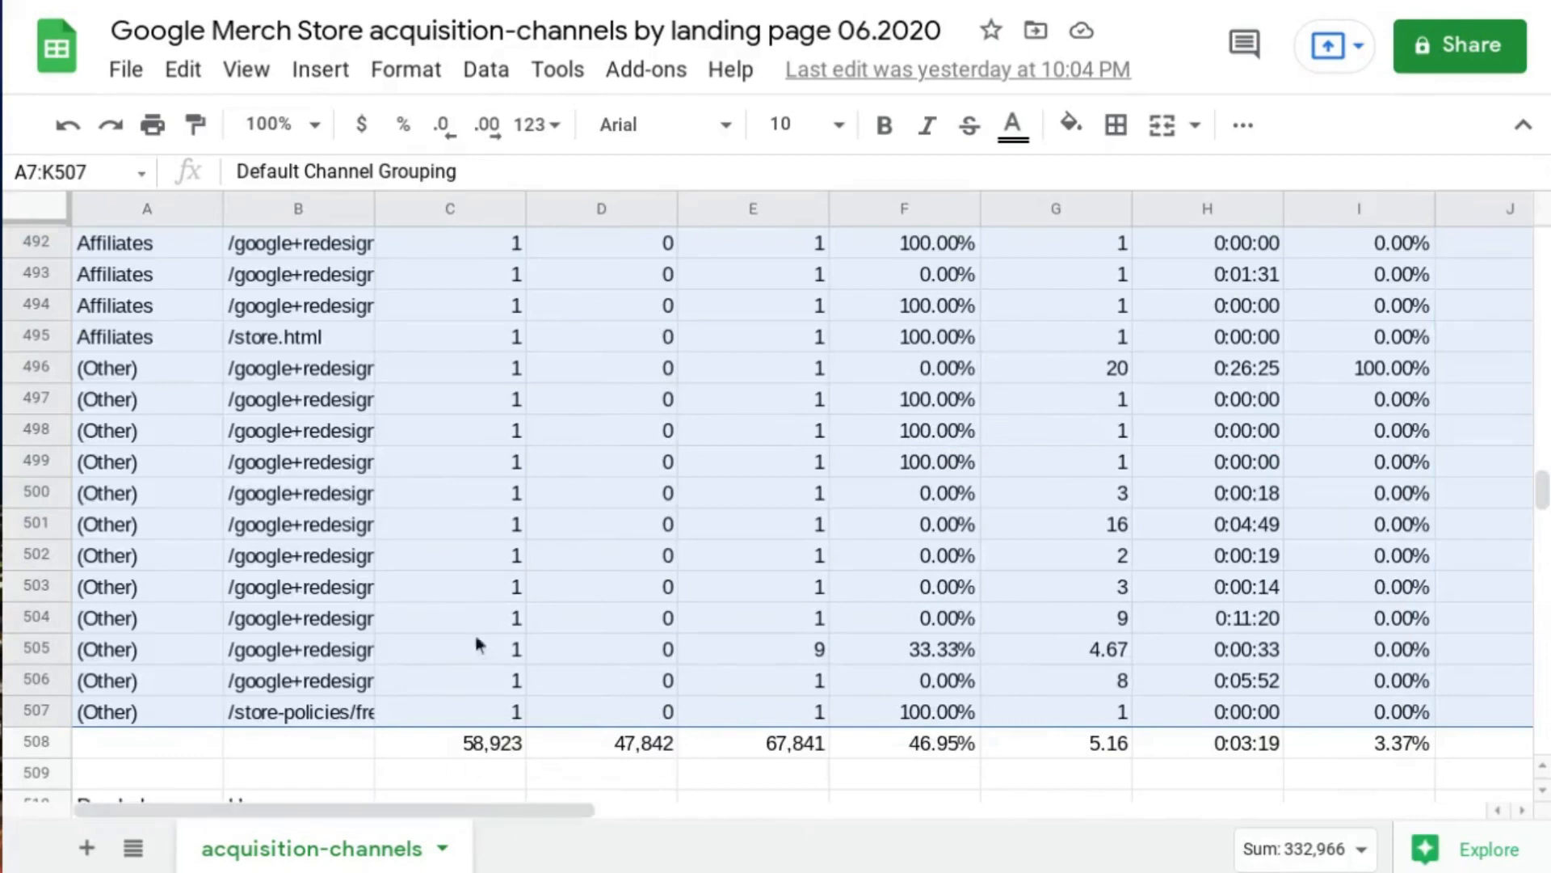
drag(1544, 488, 1543, 258)
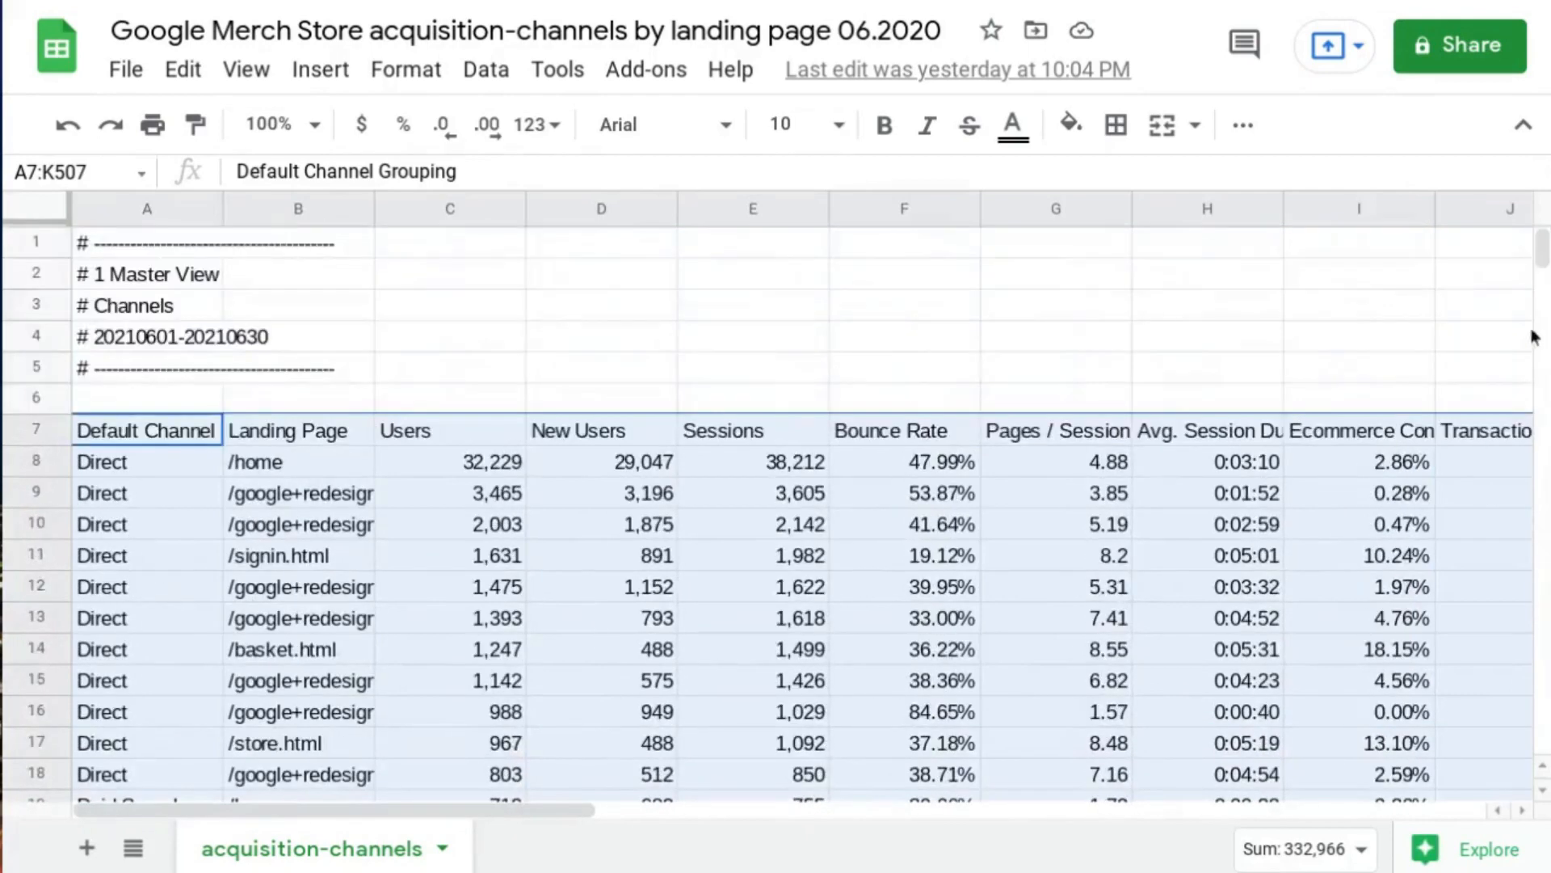
scroll(1421, 405, down, 1)
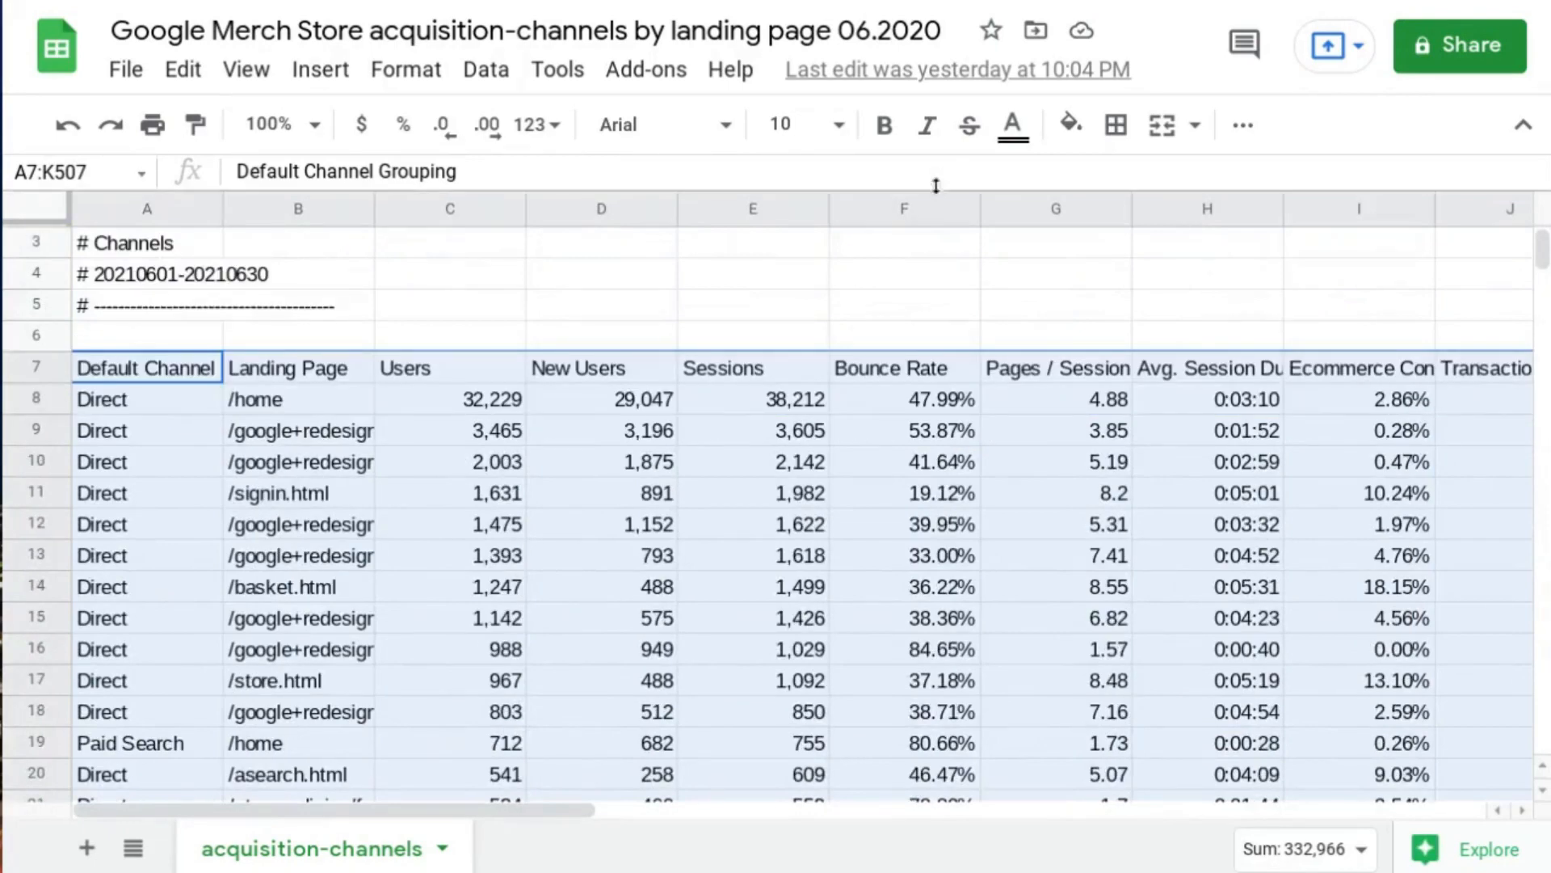
click(487, 71)
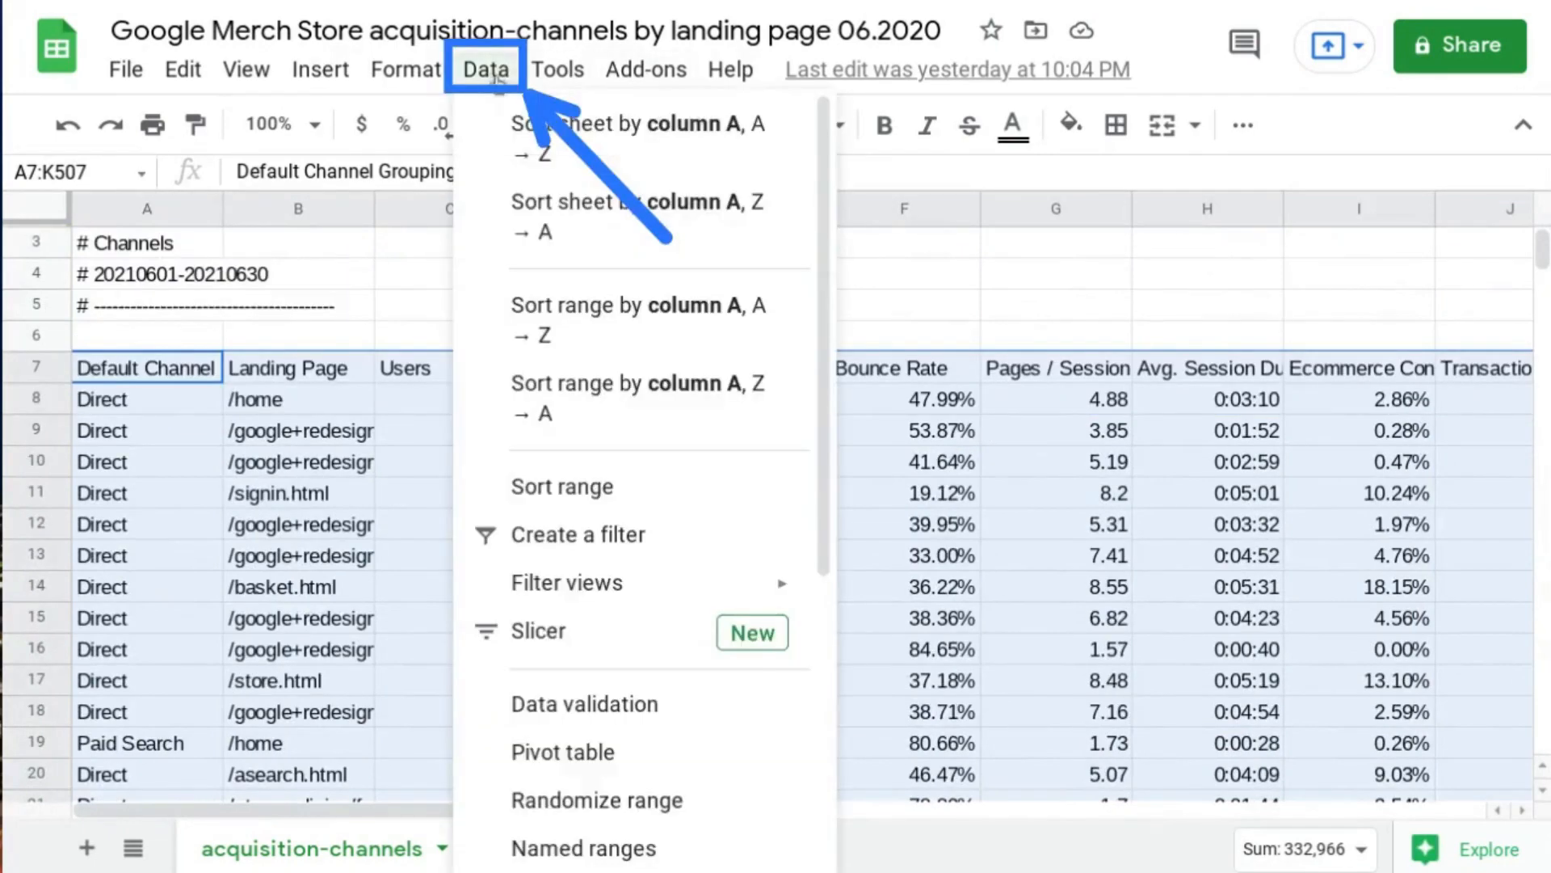
click(623, 535)
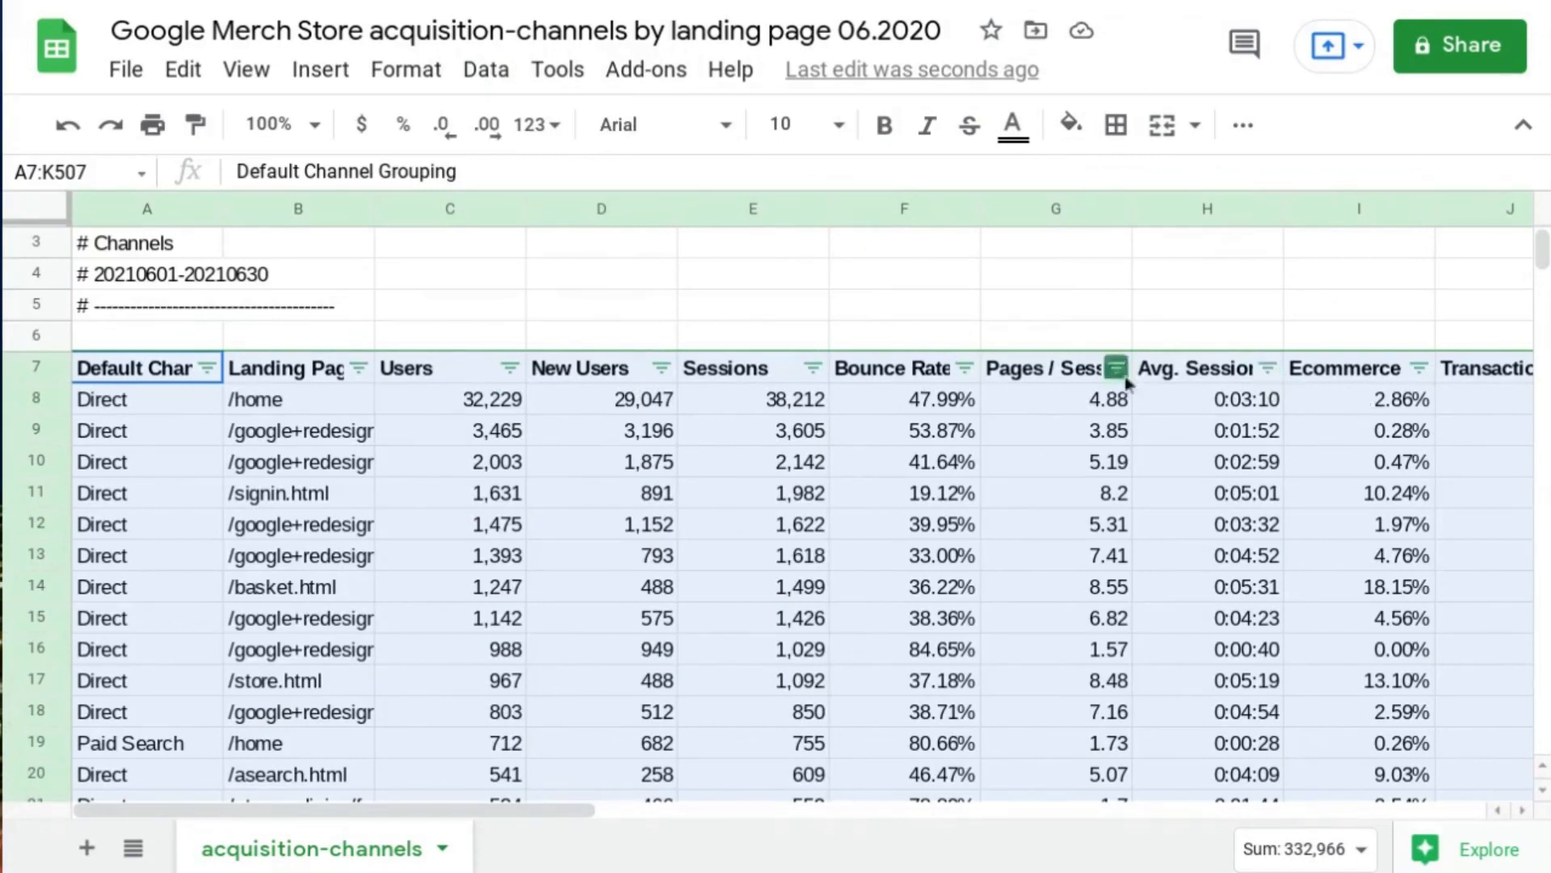
- Open the filter options of the Default Channel Grouping column and examine the sort by color and filter by color choices
click(208, 370)
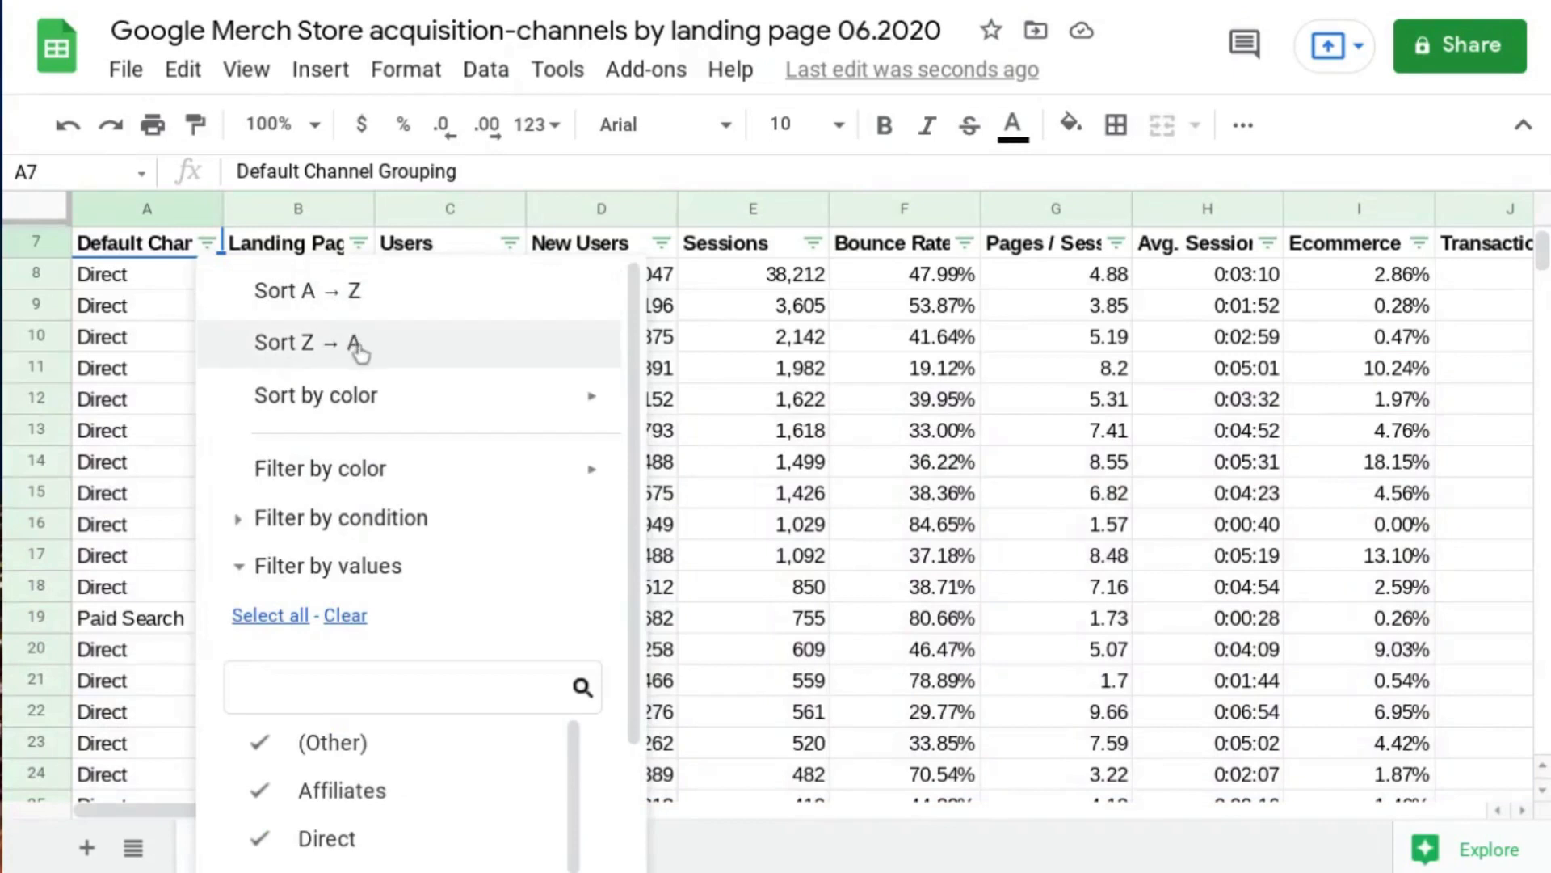
mouse_move(380, 409)
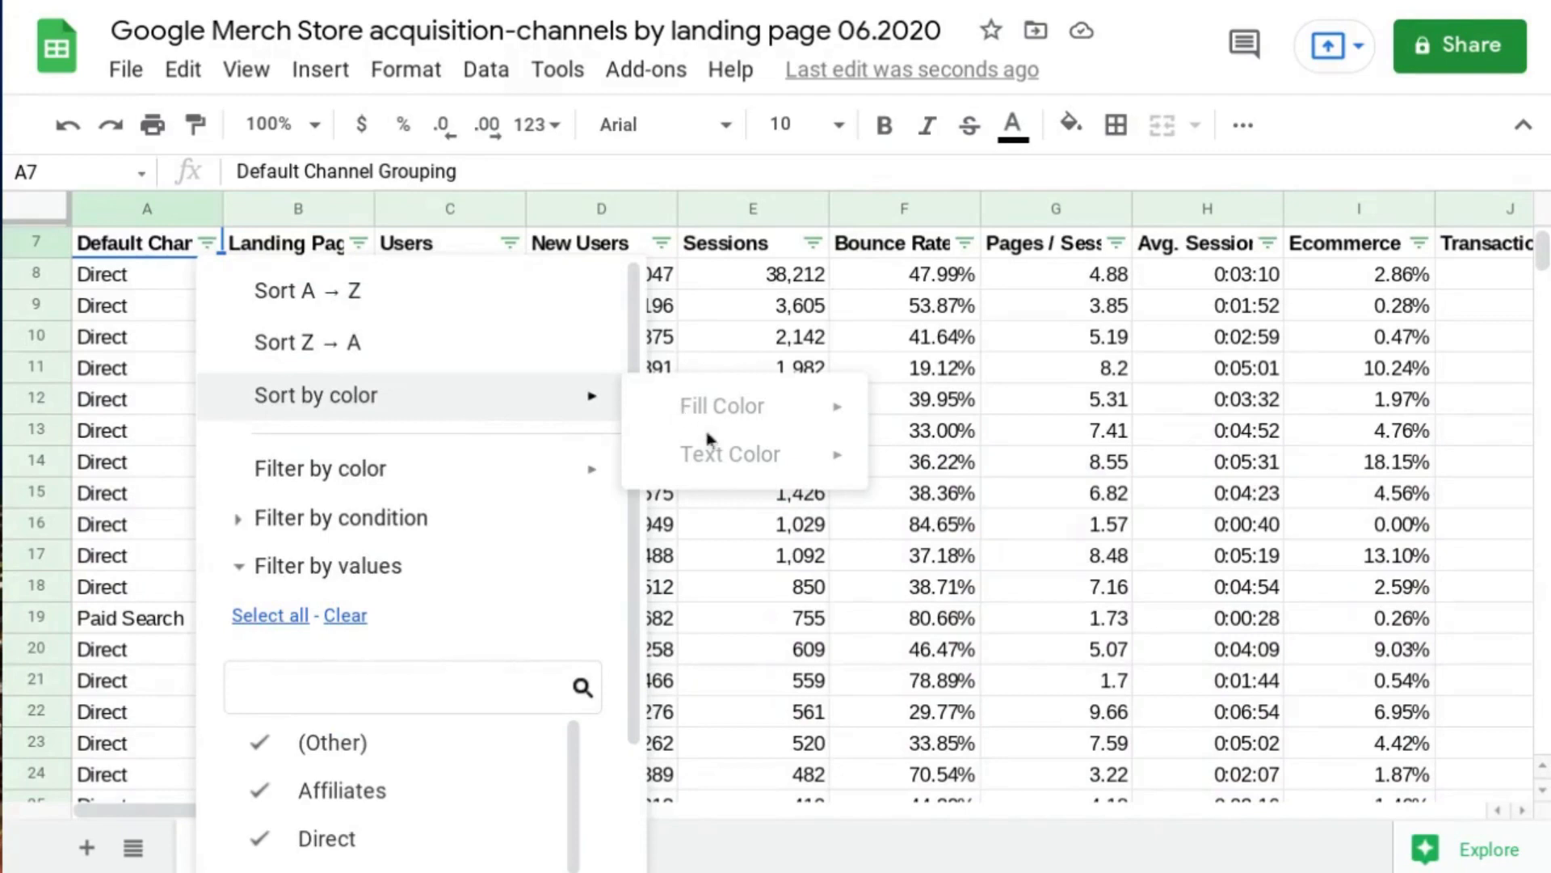
mouse_move(501, 477)
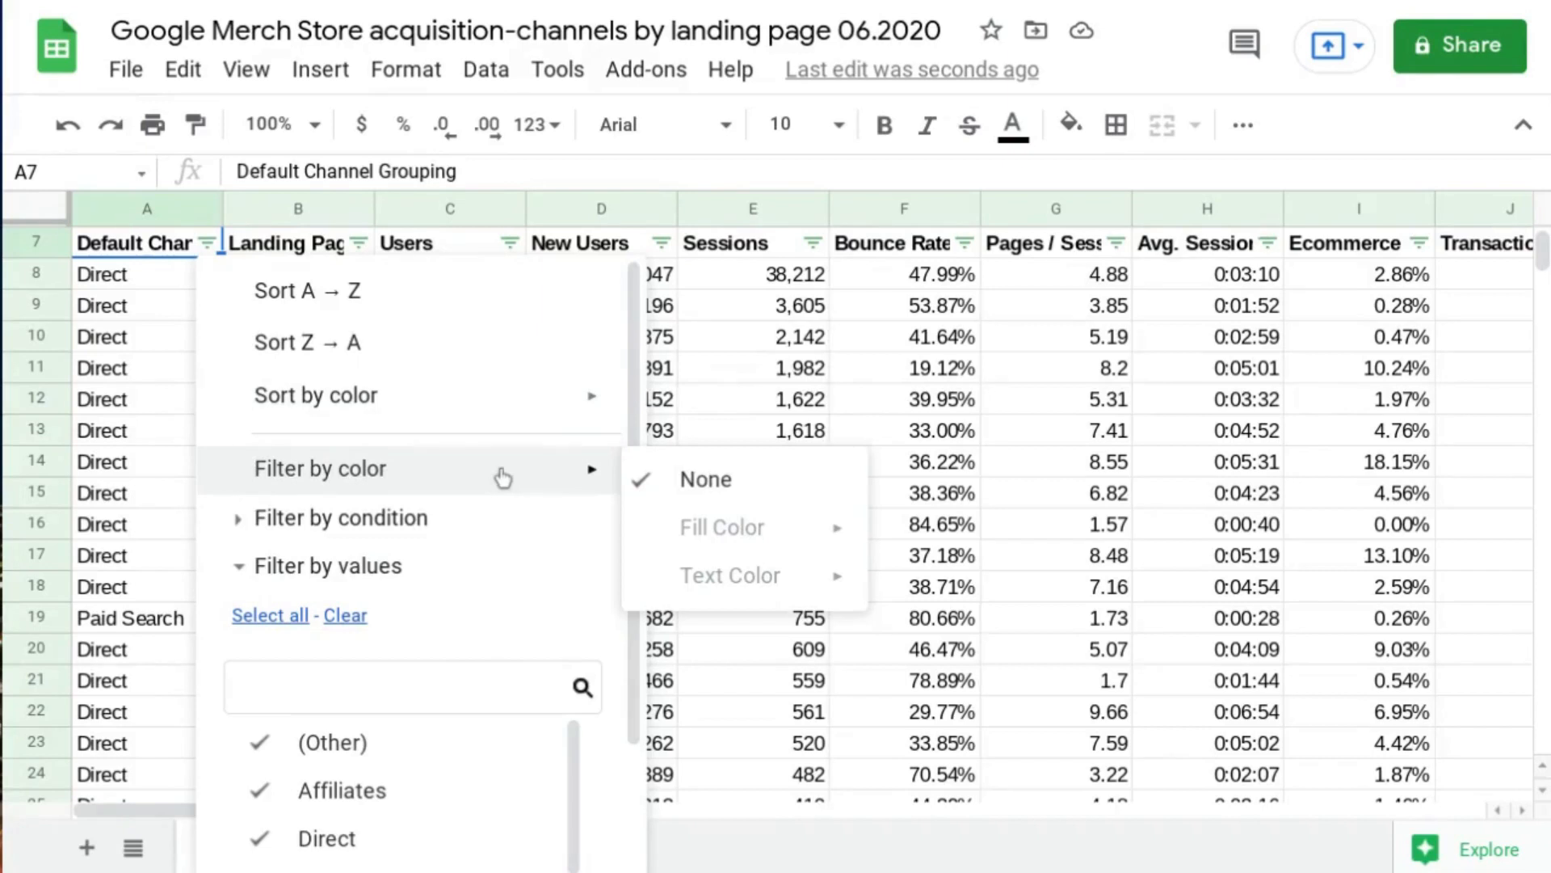
mouse_move(579, 401)
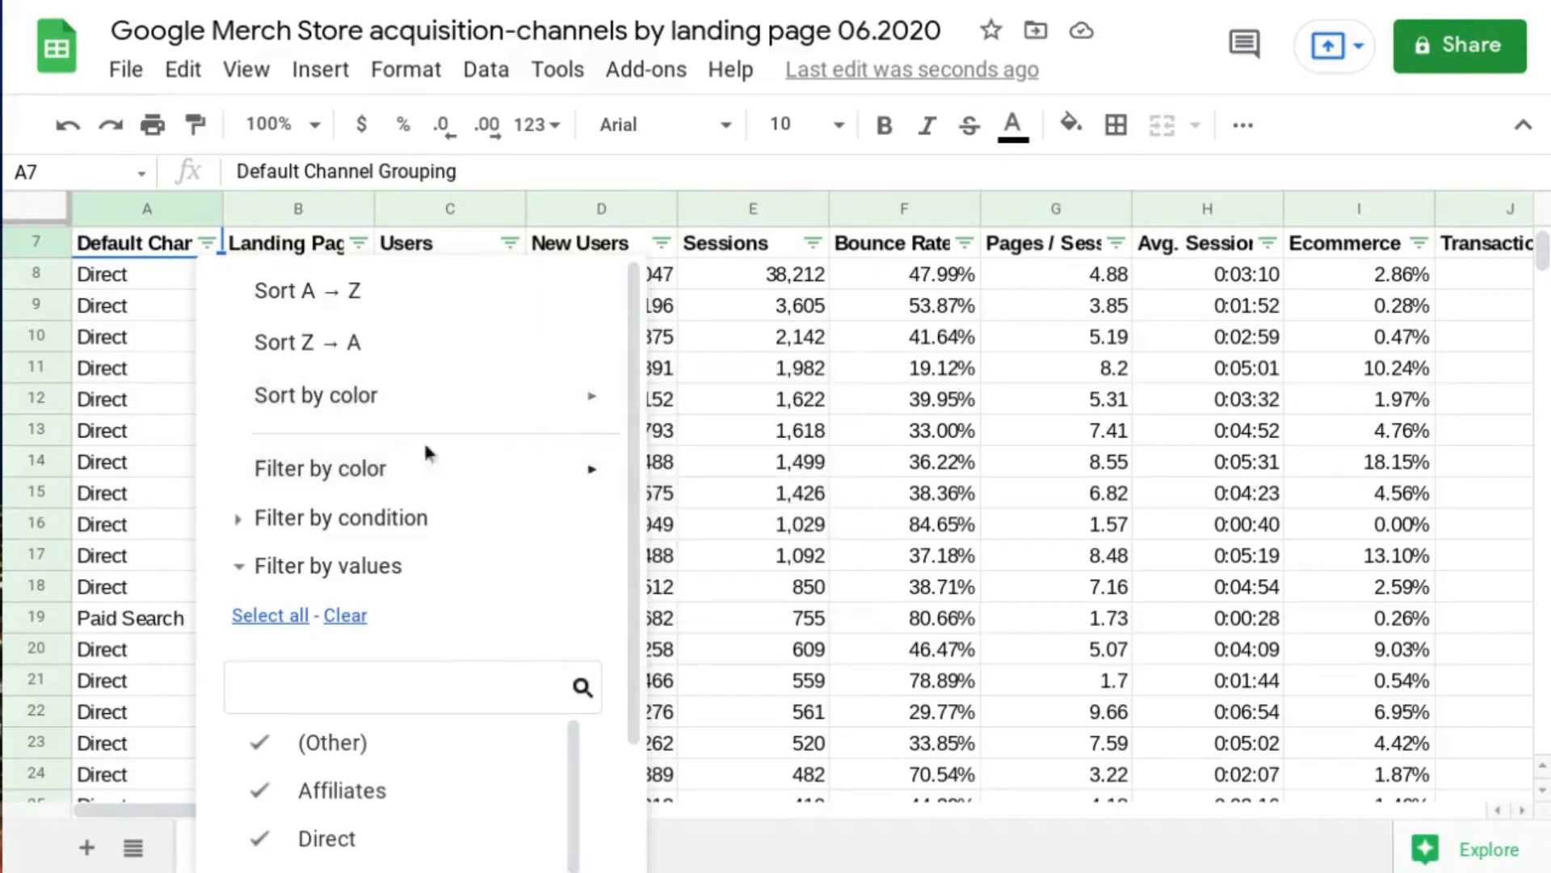
- Expand the filter-by-condition options for Default Channel Grouping and examine the available text, date and number conditions
click(239, 521)
scroll(343, 512, down, 2)
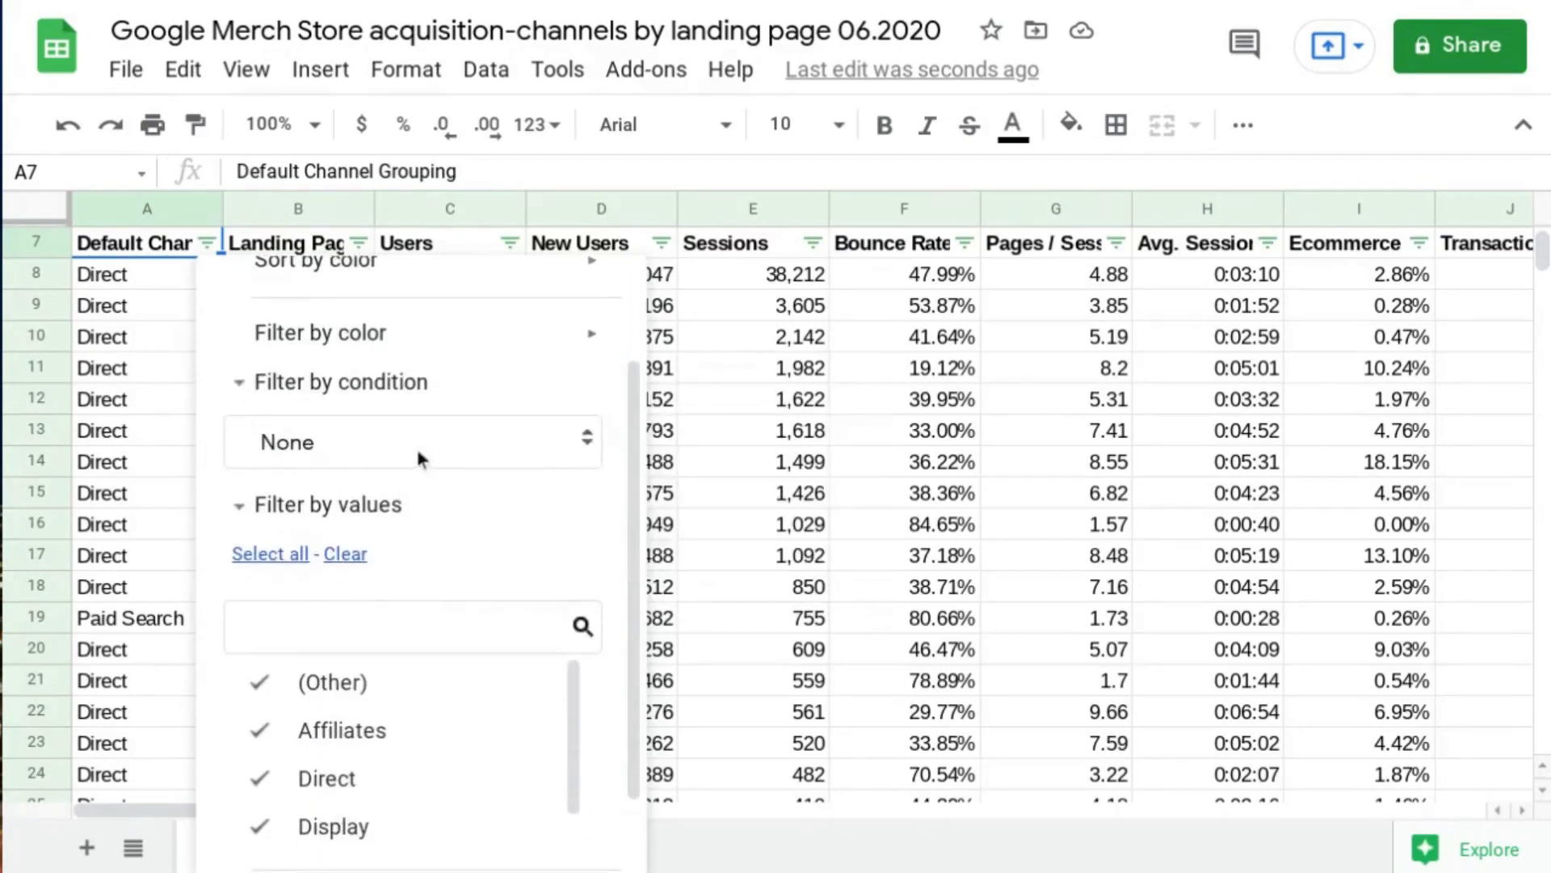
scroll(302, 443, down, 1)
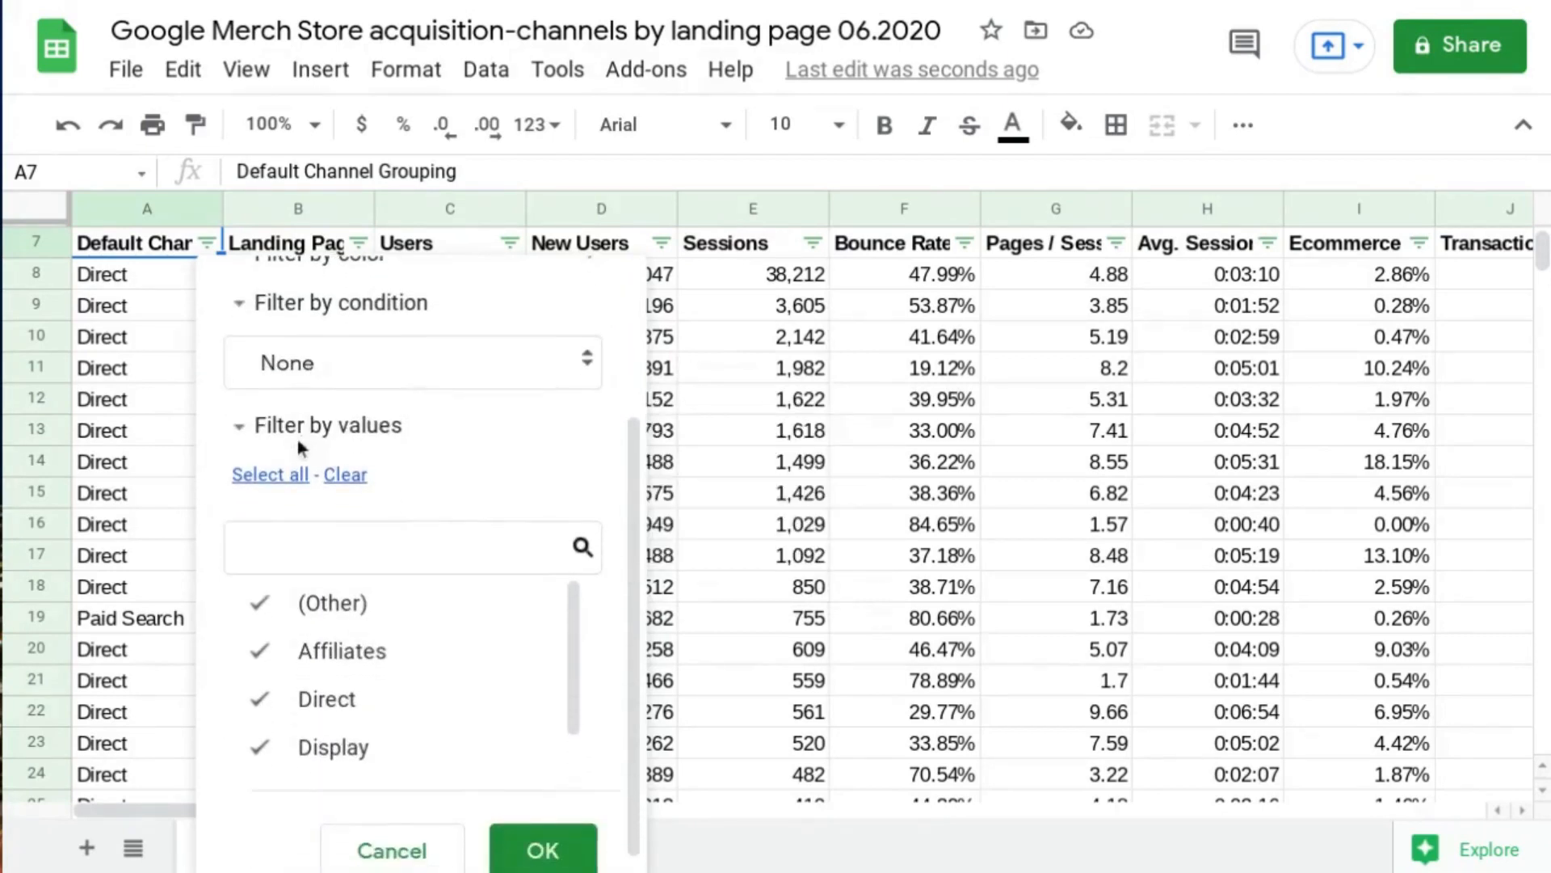
click(302, 360)
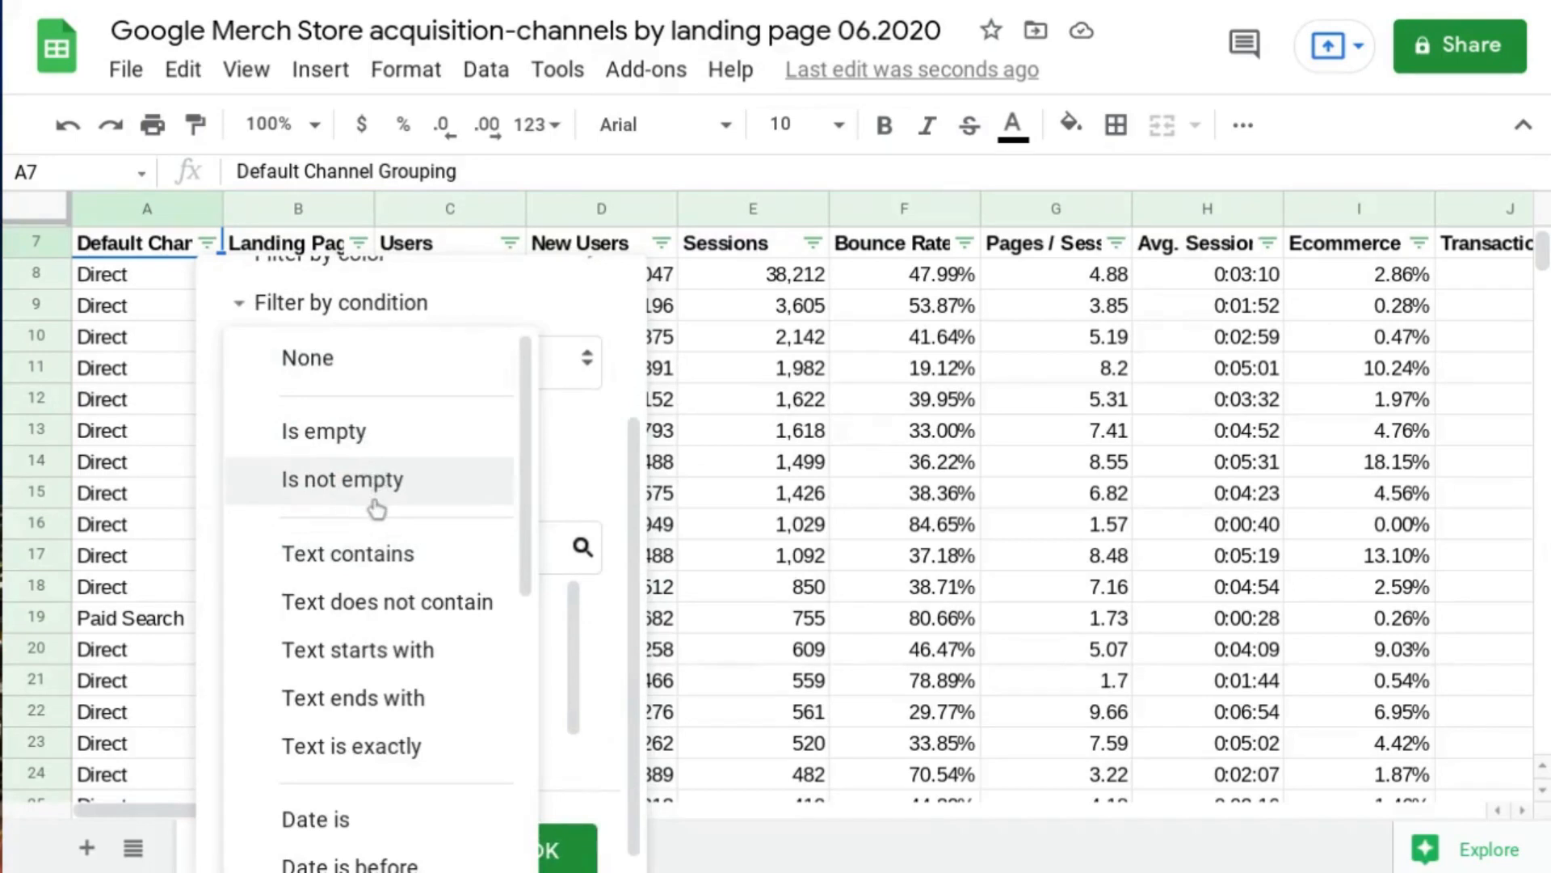
scroll(378, 507, down, 1)
scroll(378, 508, down, 10)
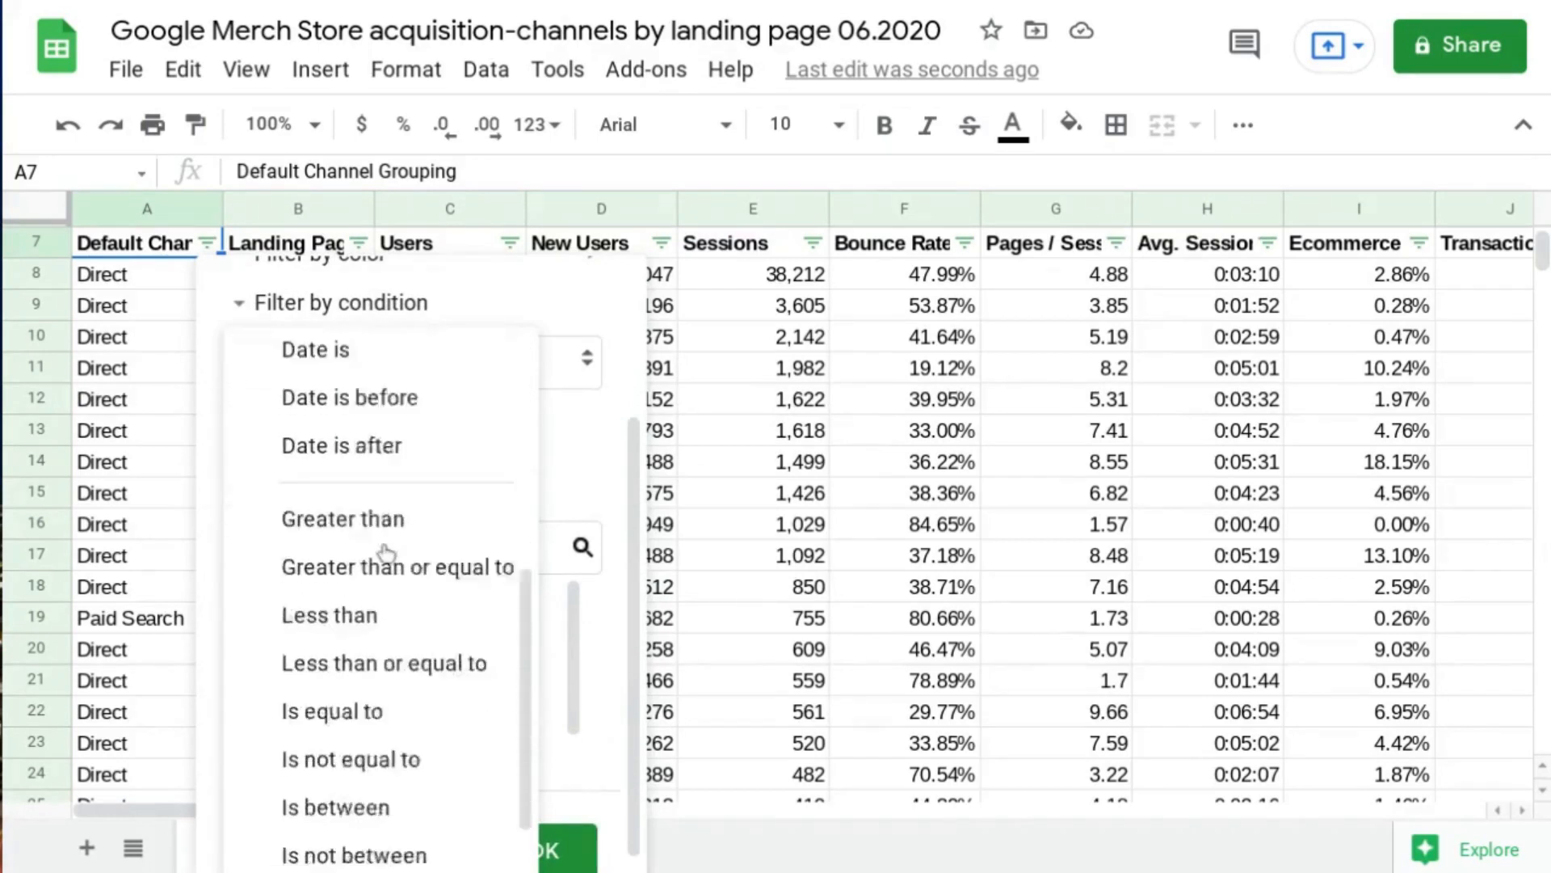
scroll(395, 679, up, 10)
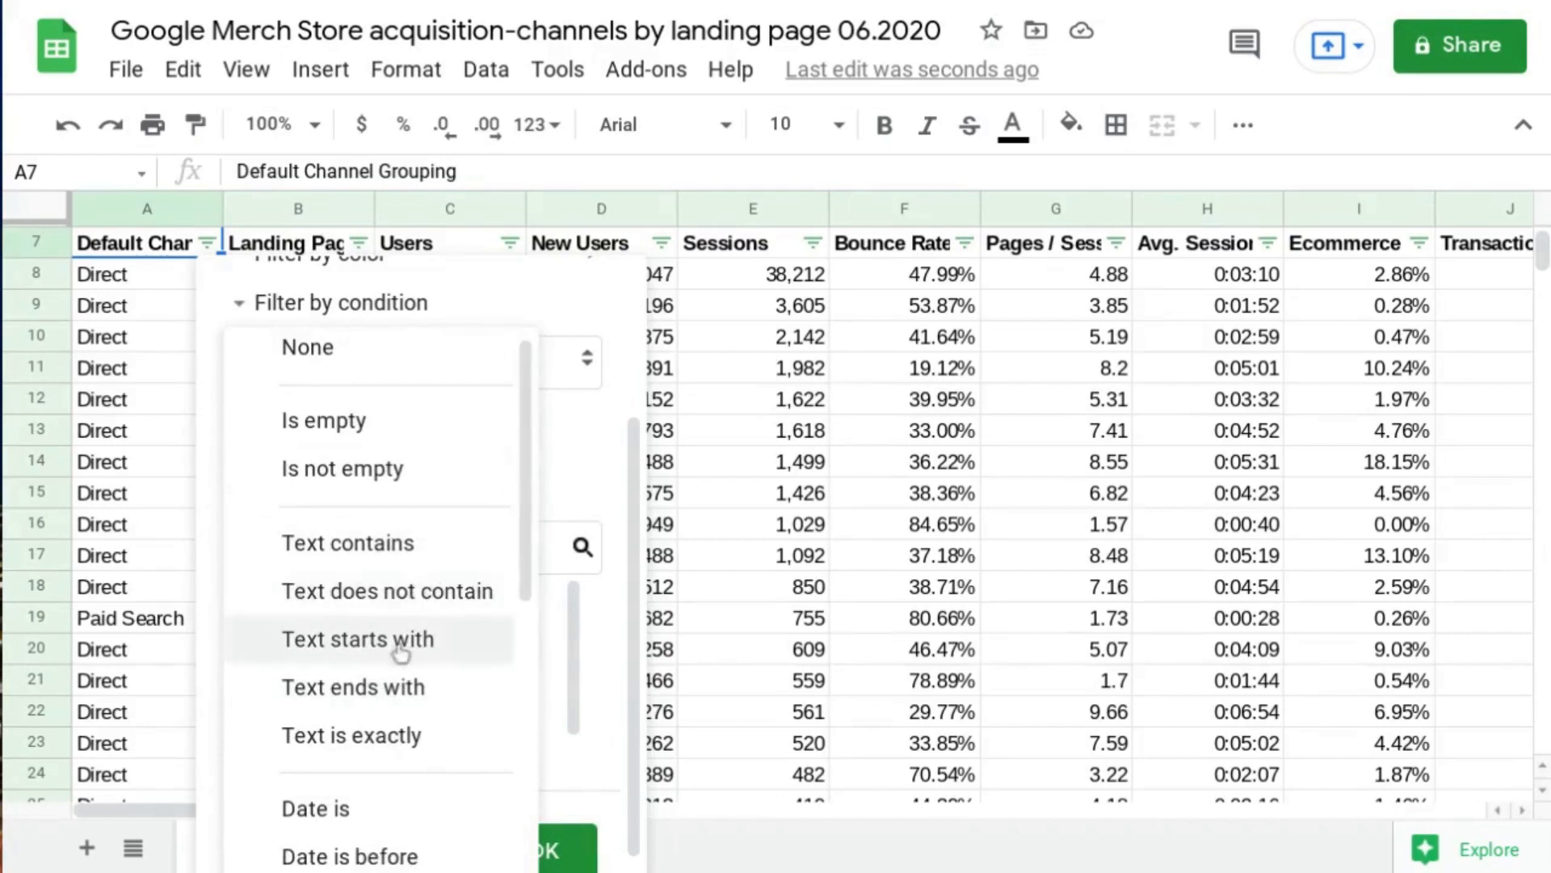
- Filter the Default Channel Grouping column to rows whose text contains "Search"
click(394, 553)
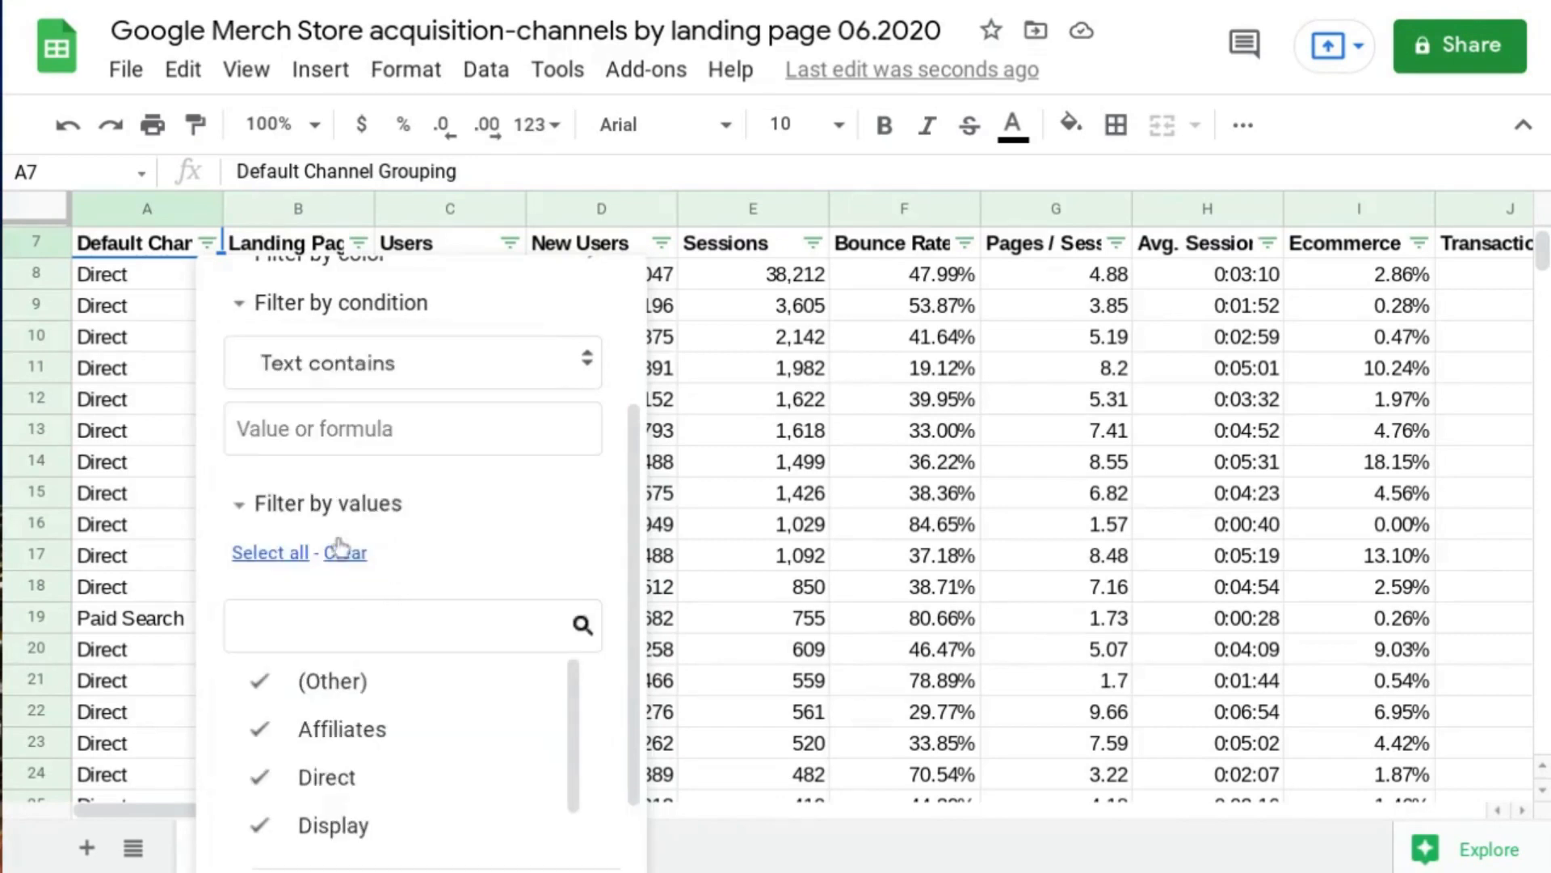
click(317, 436)
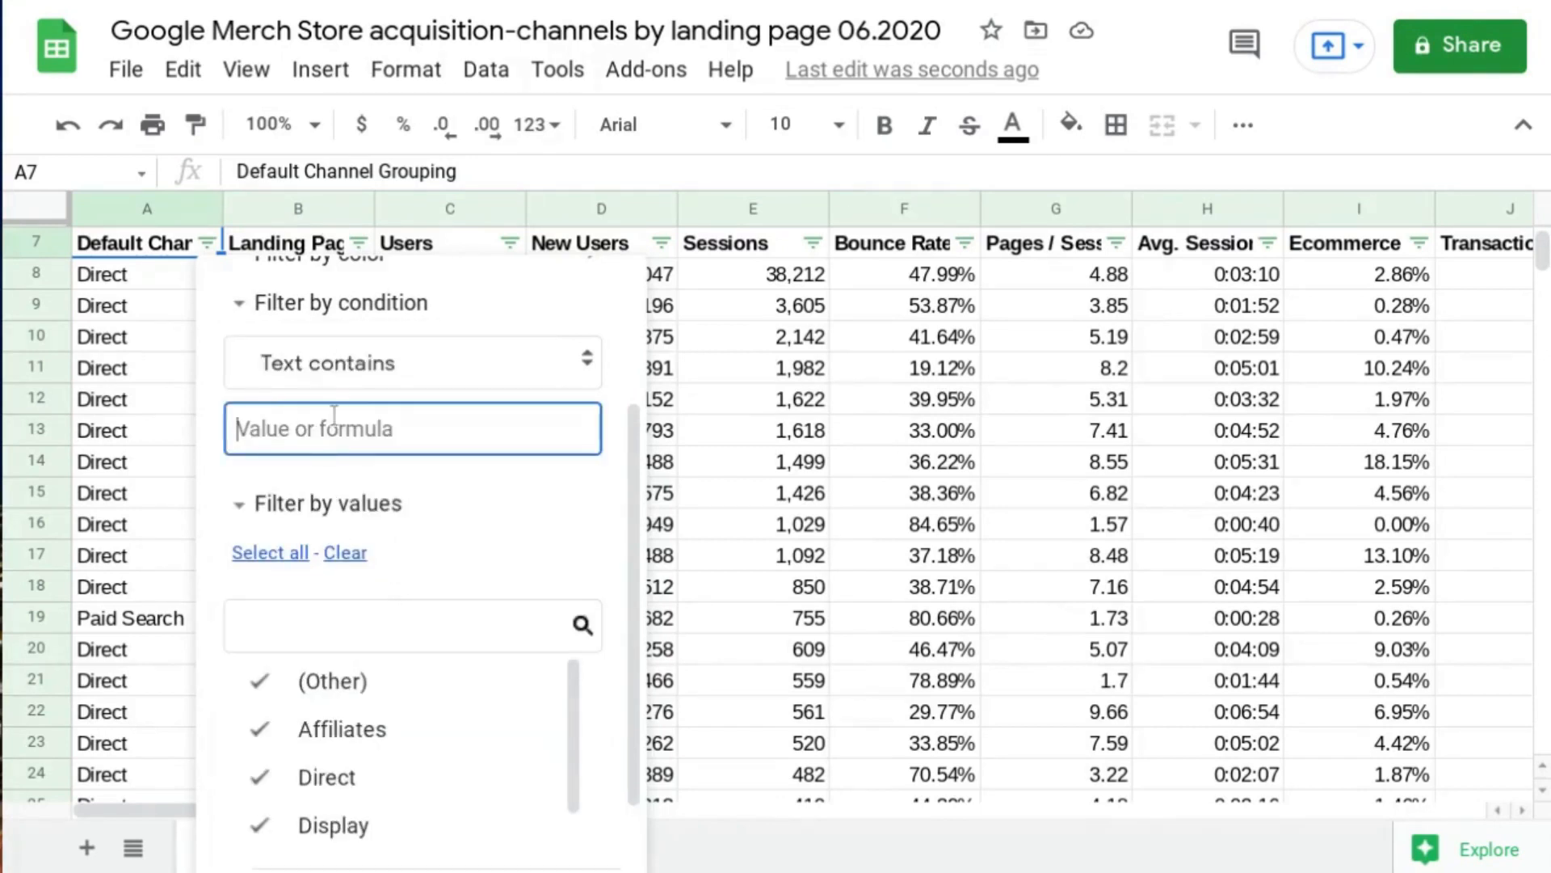
text(Searc)
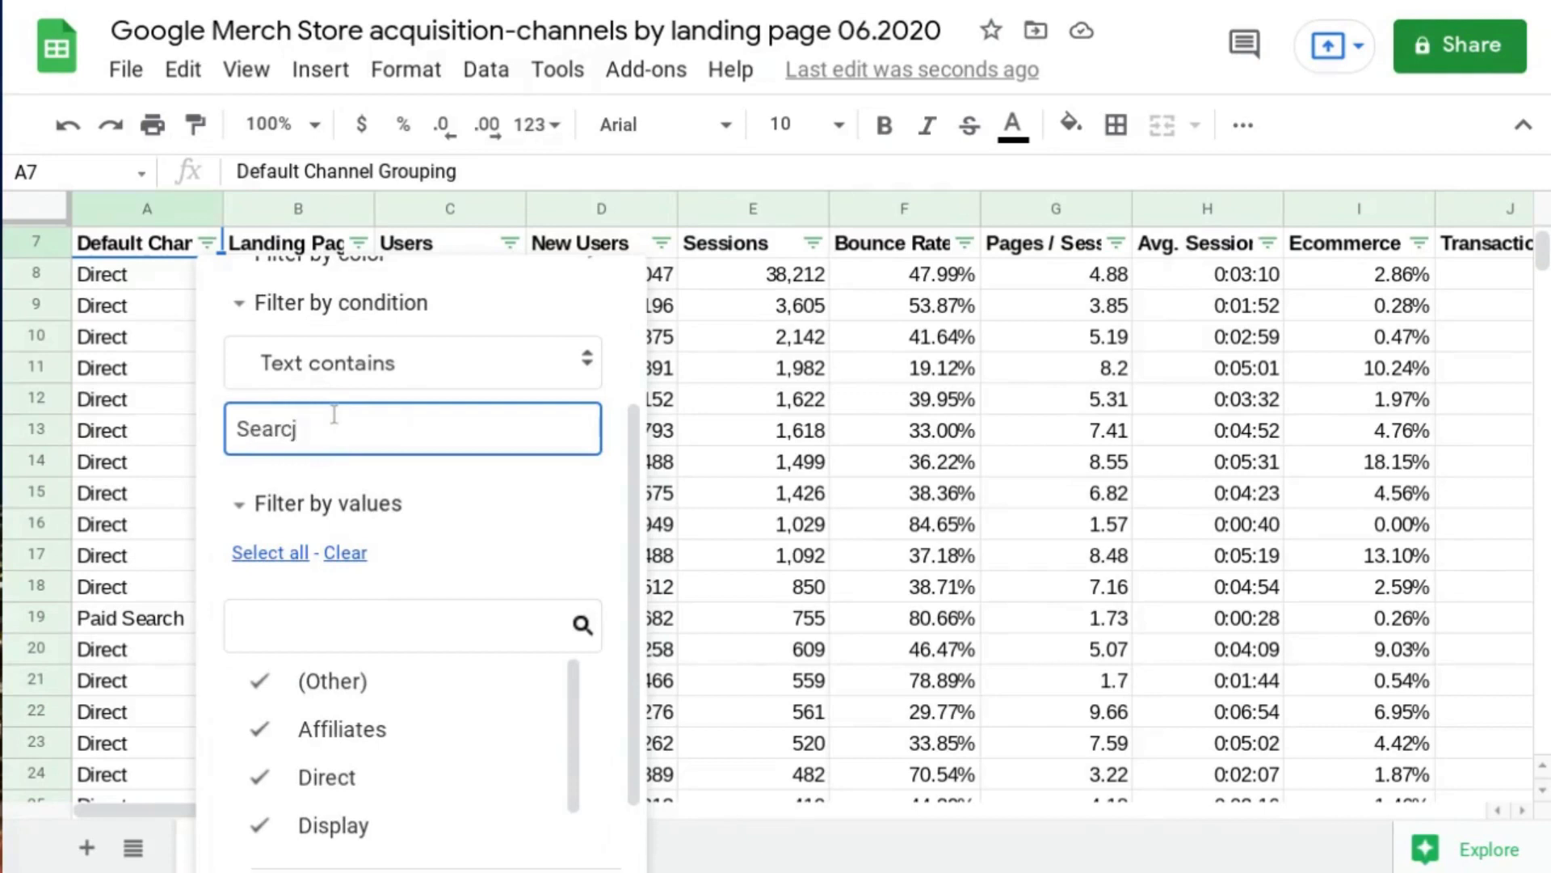
text(h)
scroll(387, 526, down, 2)
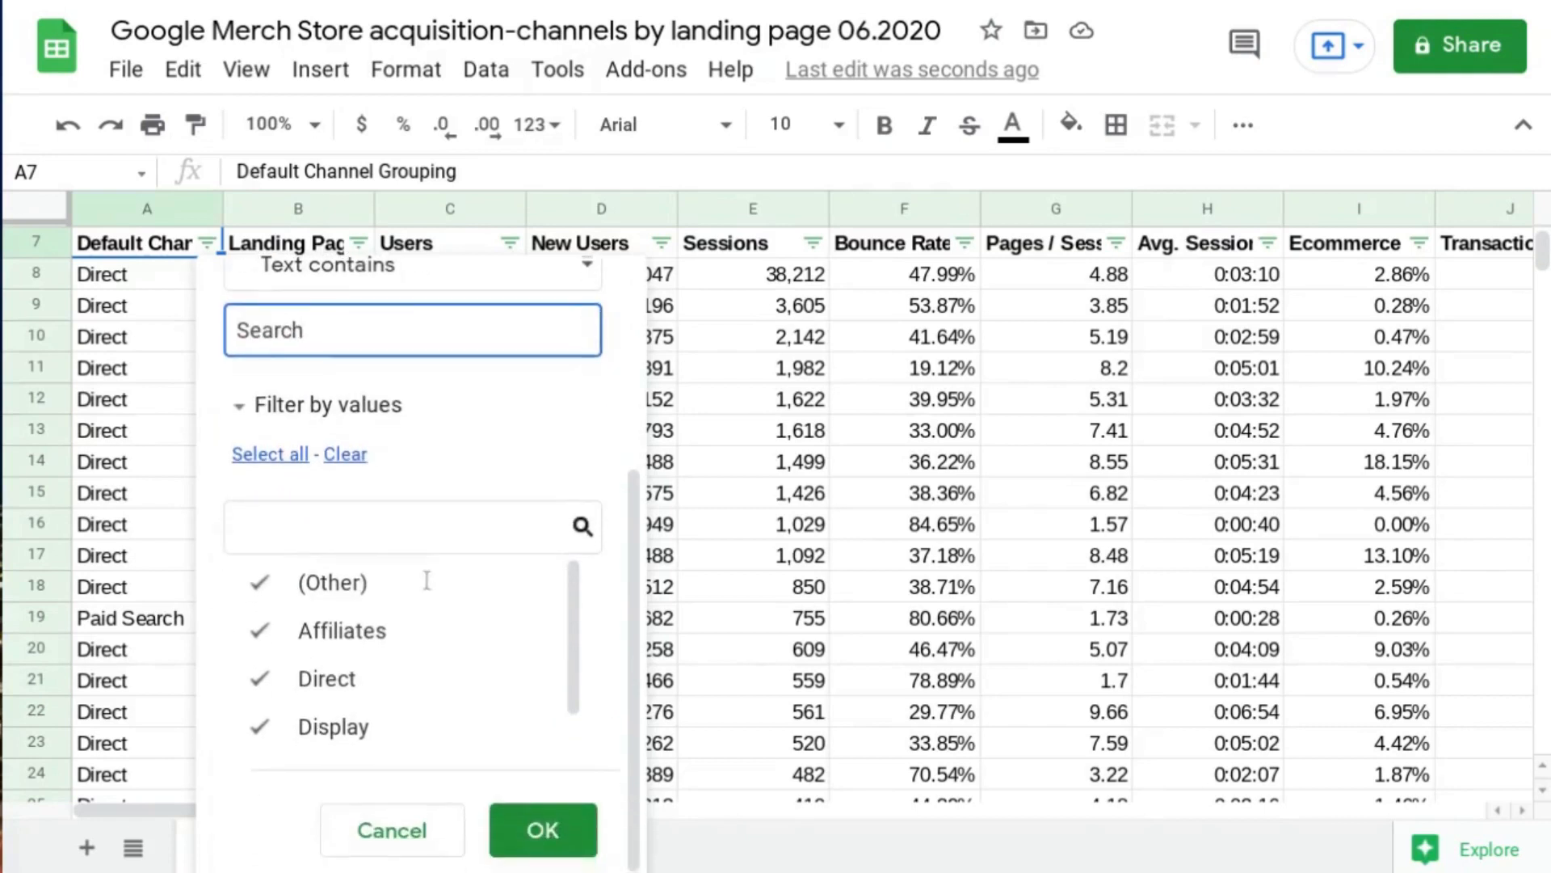
click(535, 829)
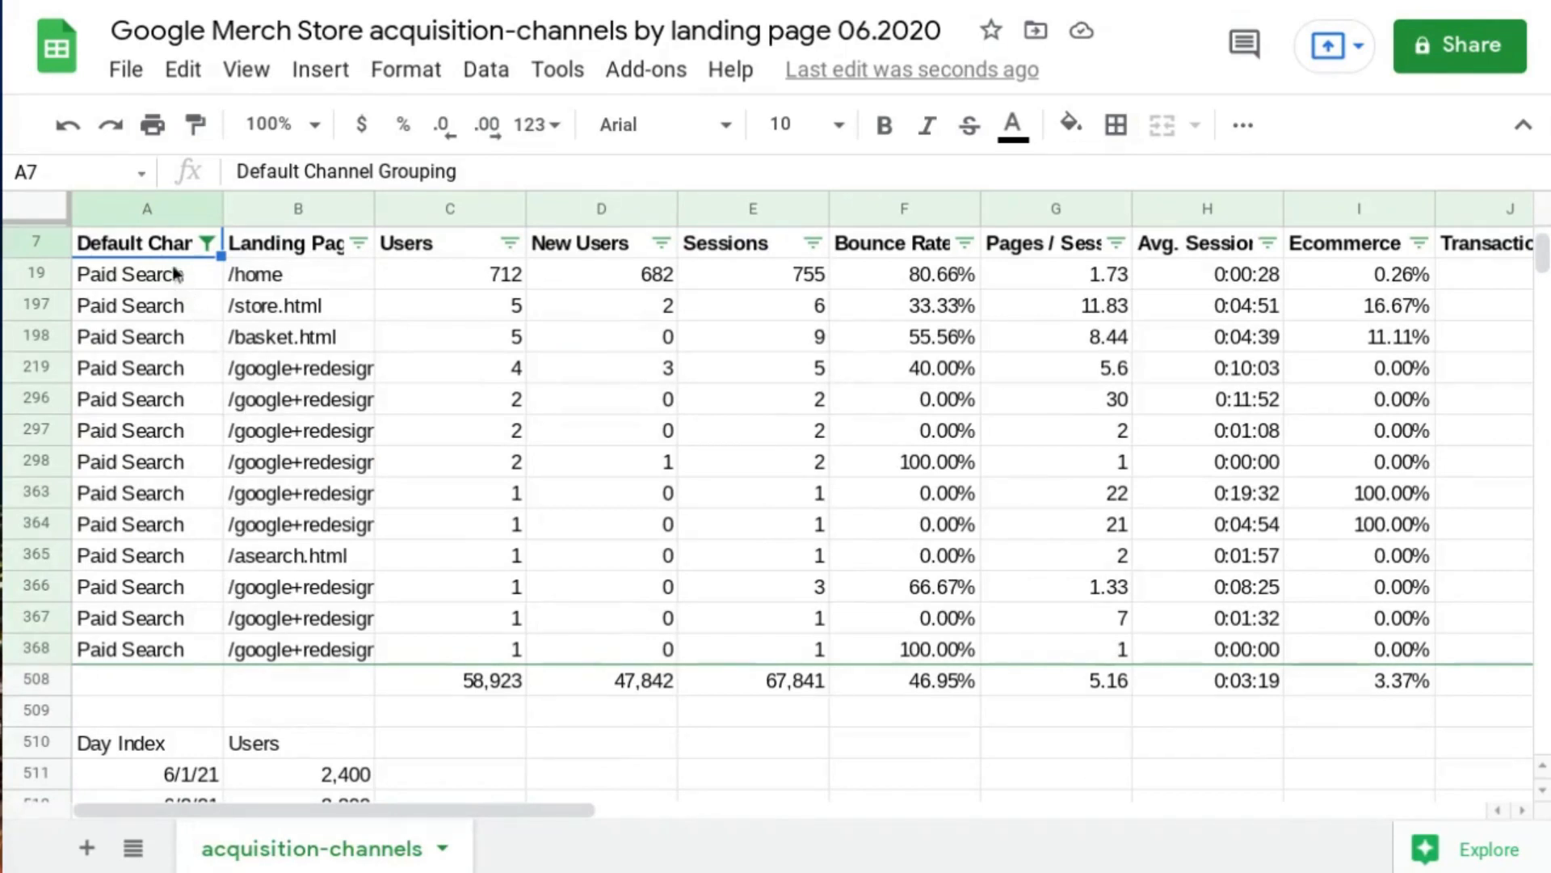
- Remove the "Search" text condition from the Default Channel Grouping filter and apply the change
click(207, 242)
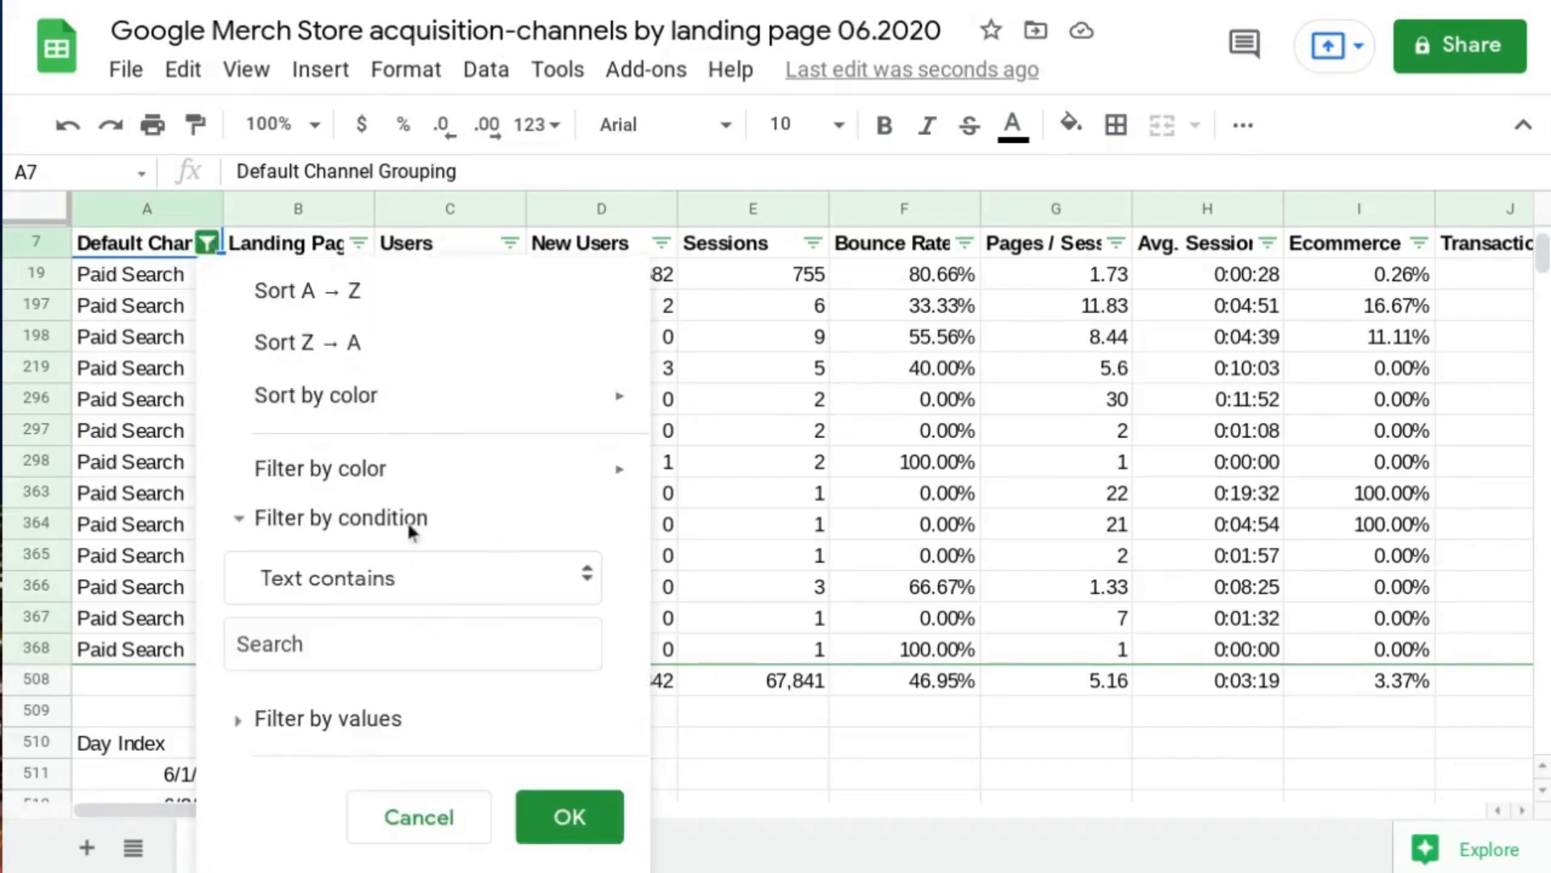
double_click(279, 646)
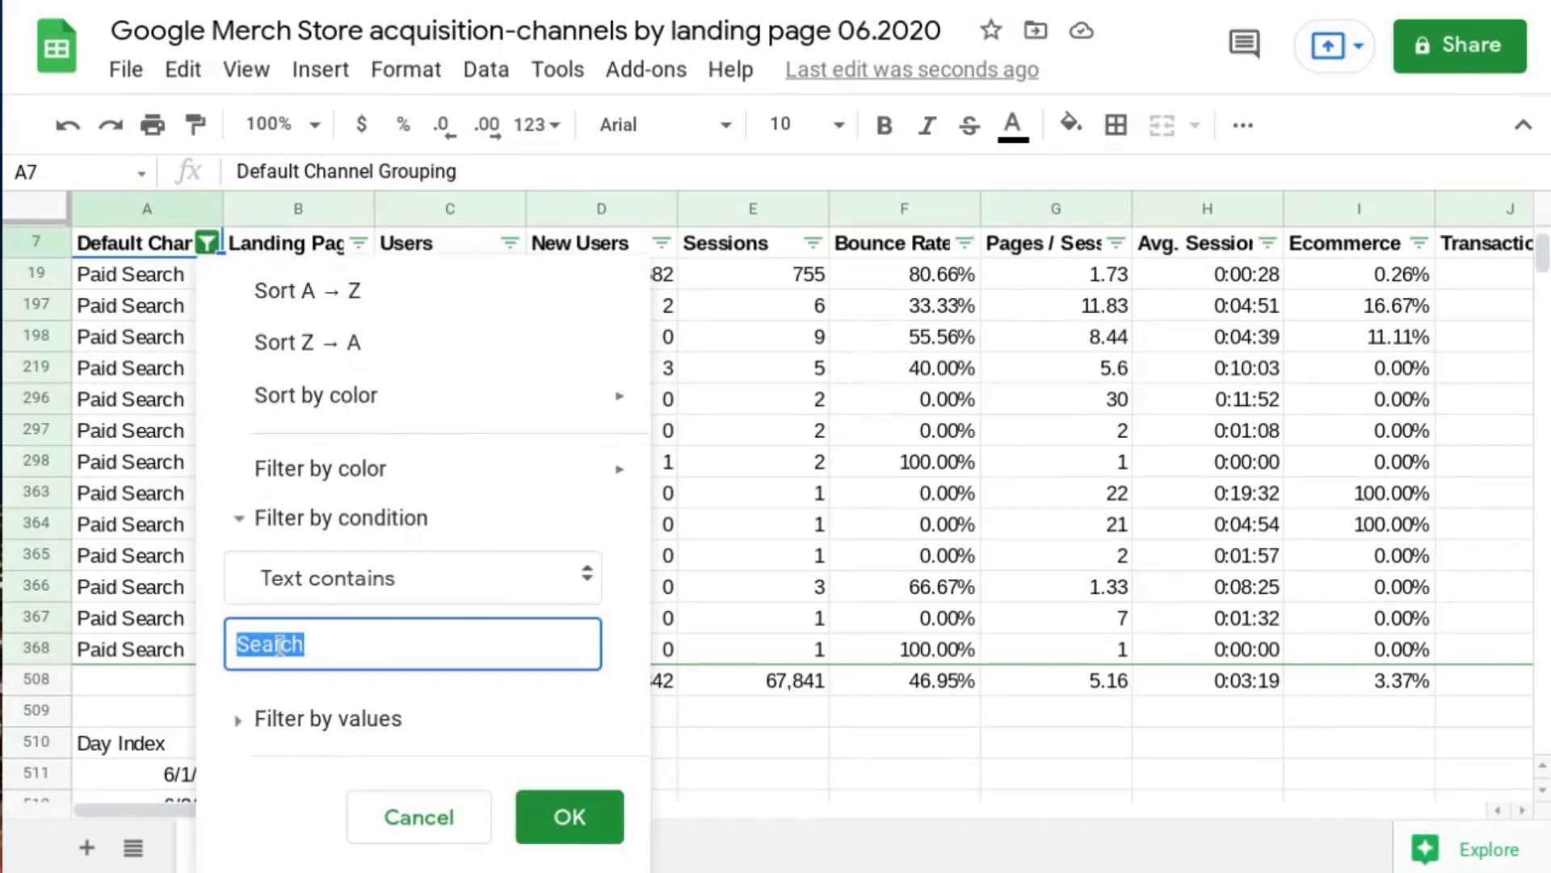
key(BackSpace)
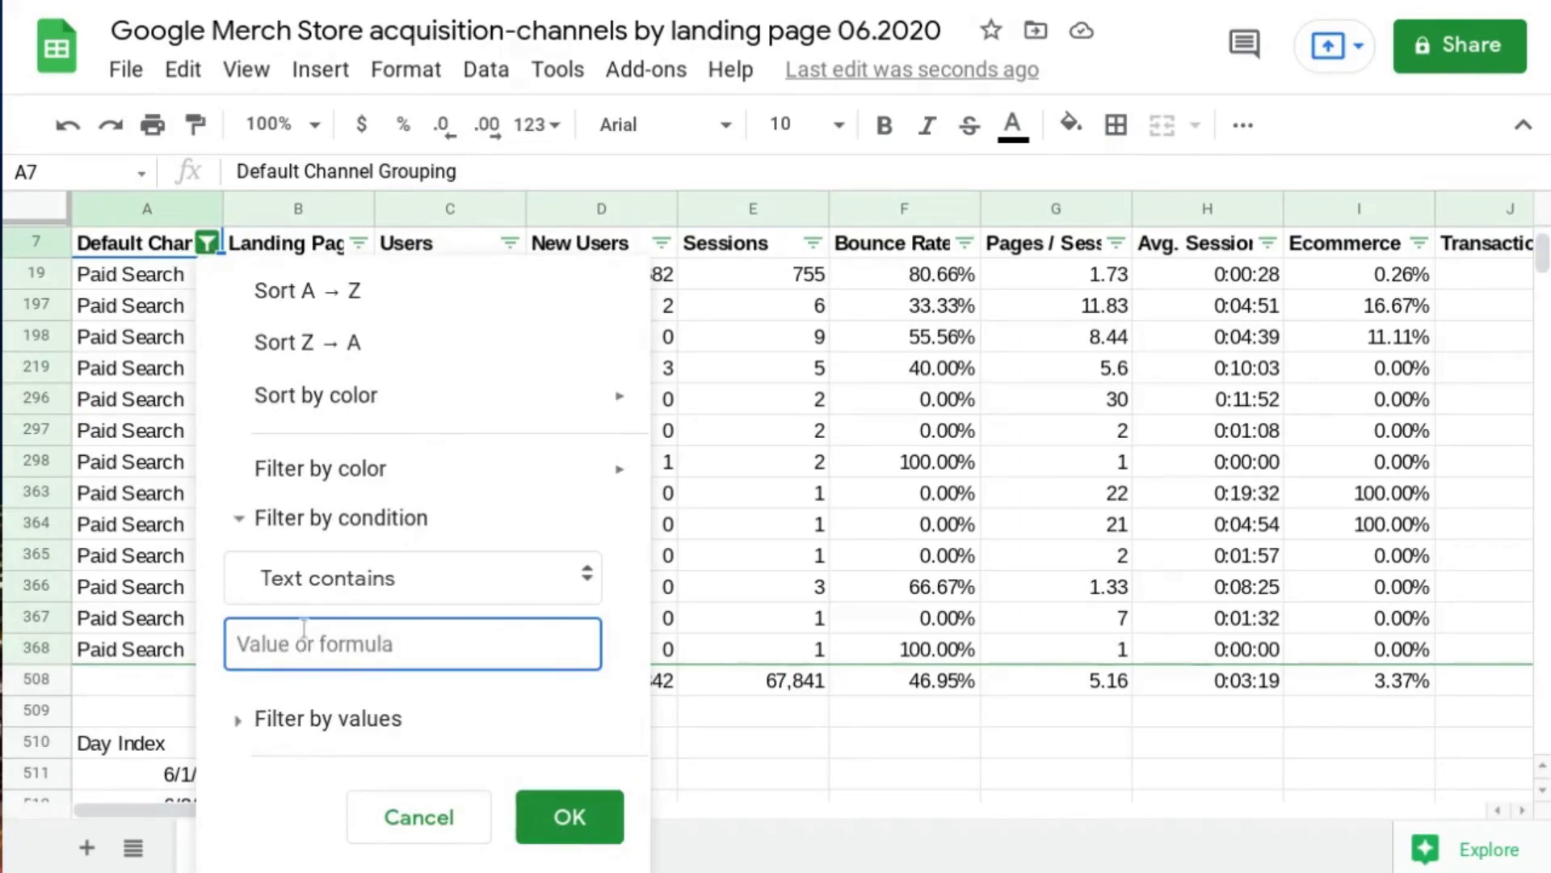
click(557, 818)
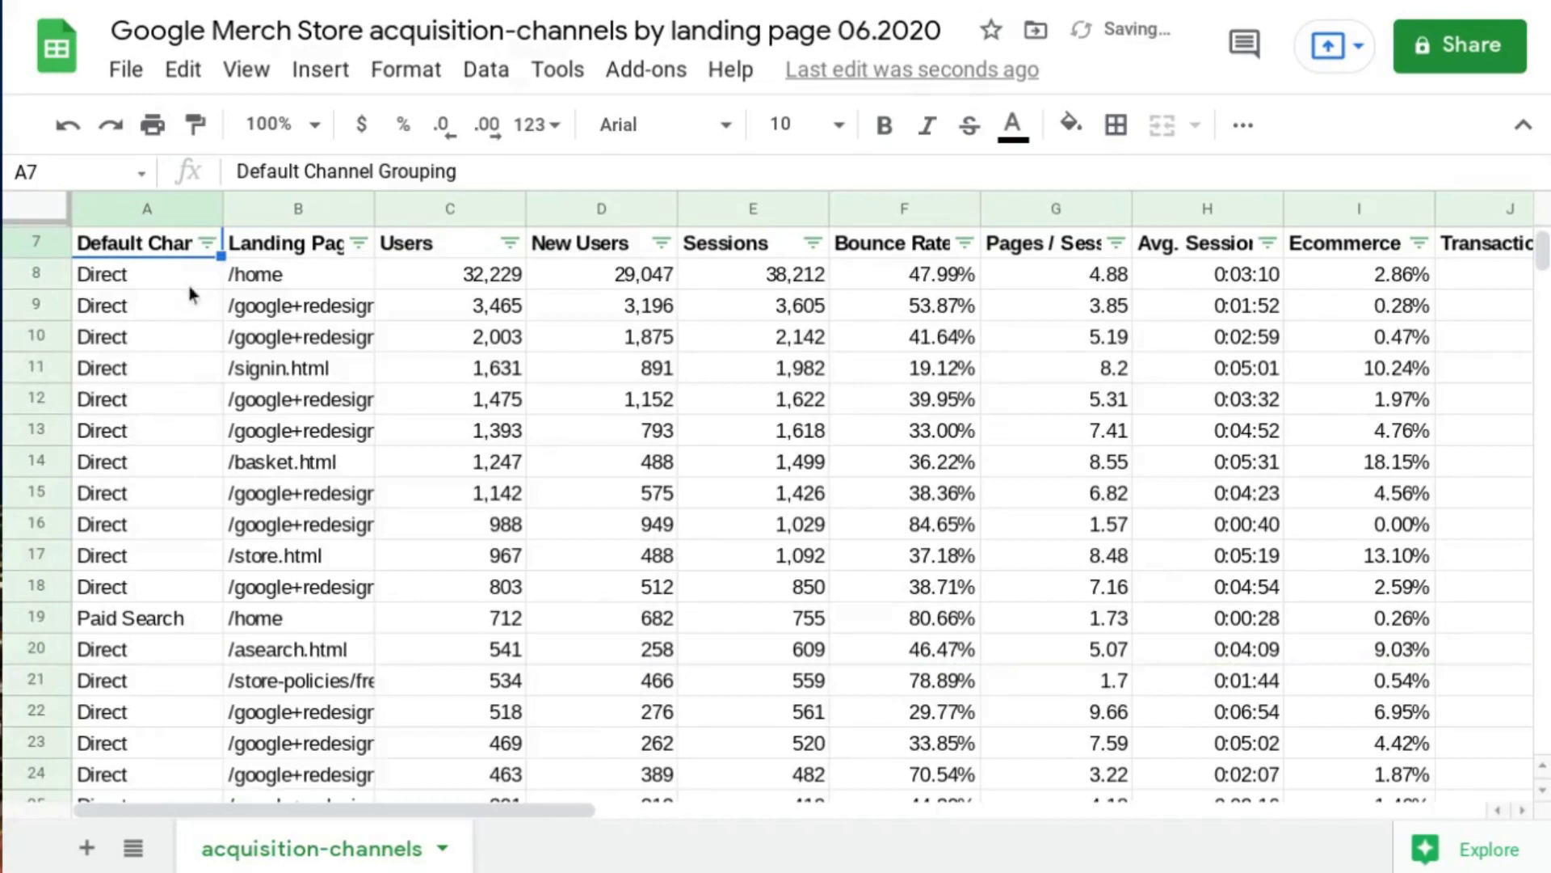
- Reopen the Default Channel Grouping filter and examine the channel names offered for filtering by values
click(208, 242)
scroll(402, 540, down, 2)
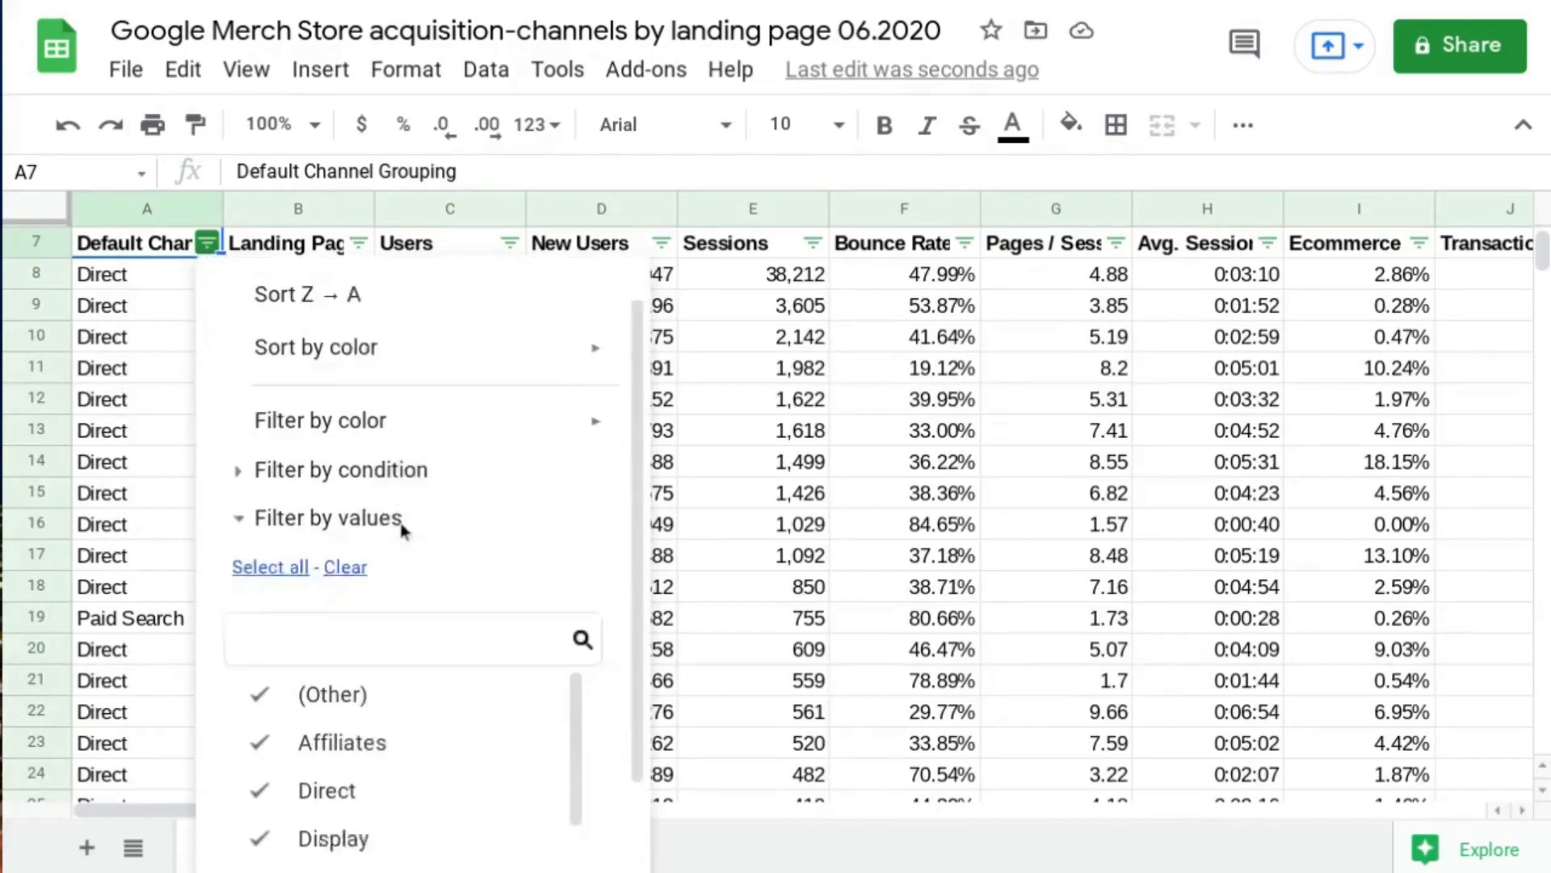
click(336, 436)
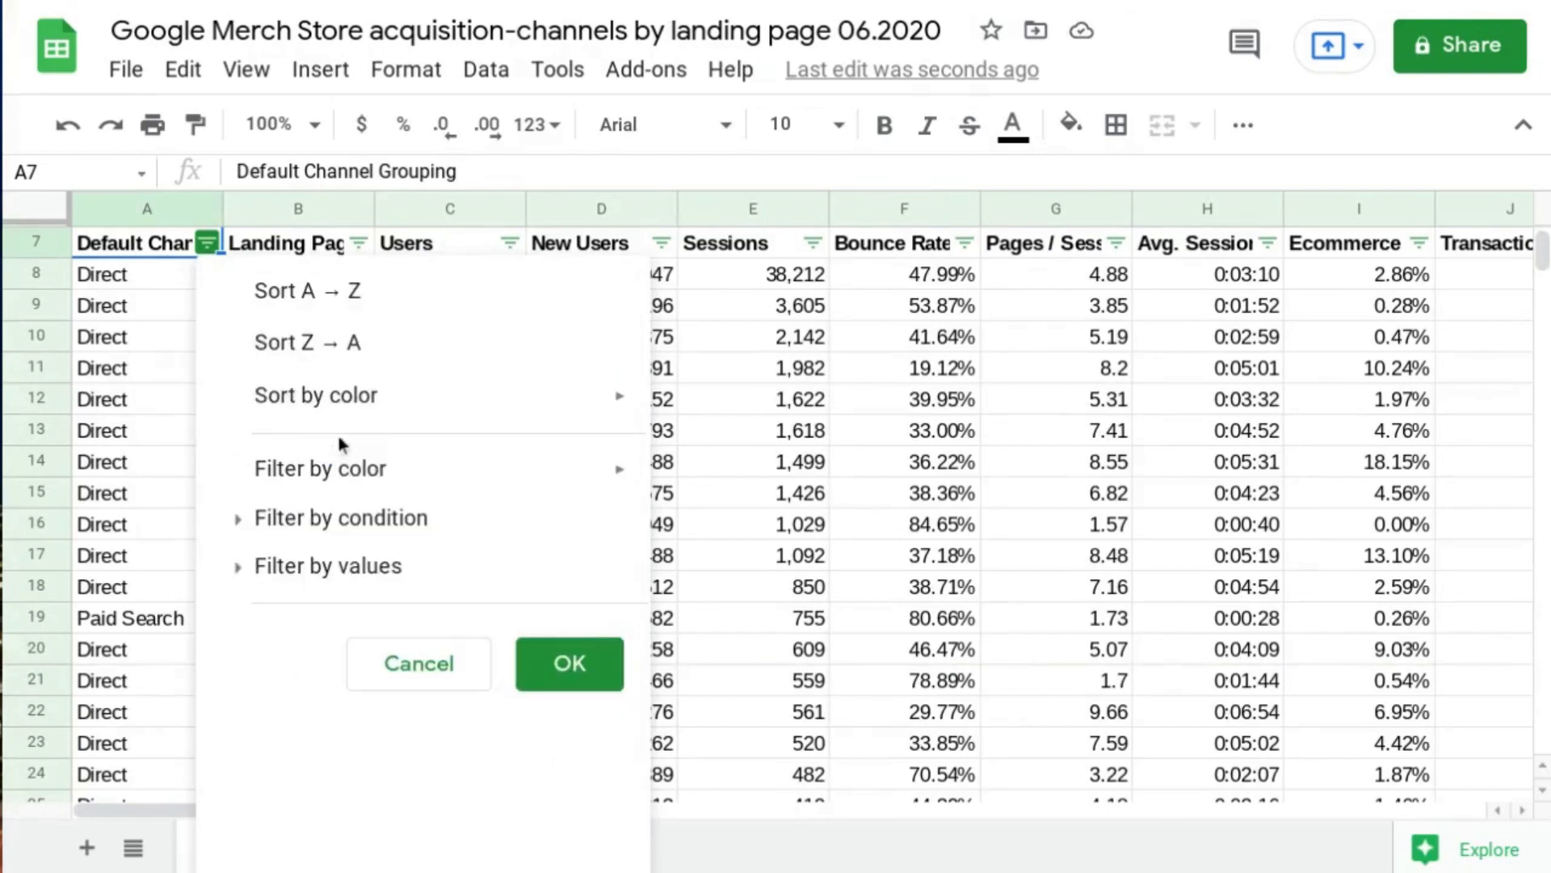
click(371, 566)
scroll(363, 548, down, 2)
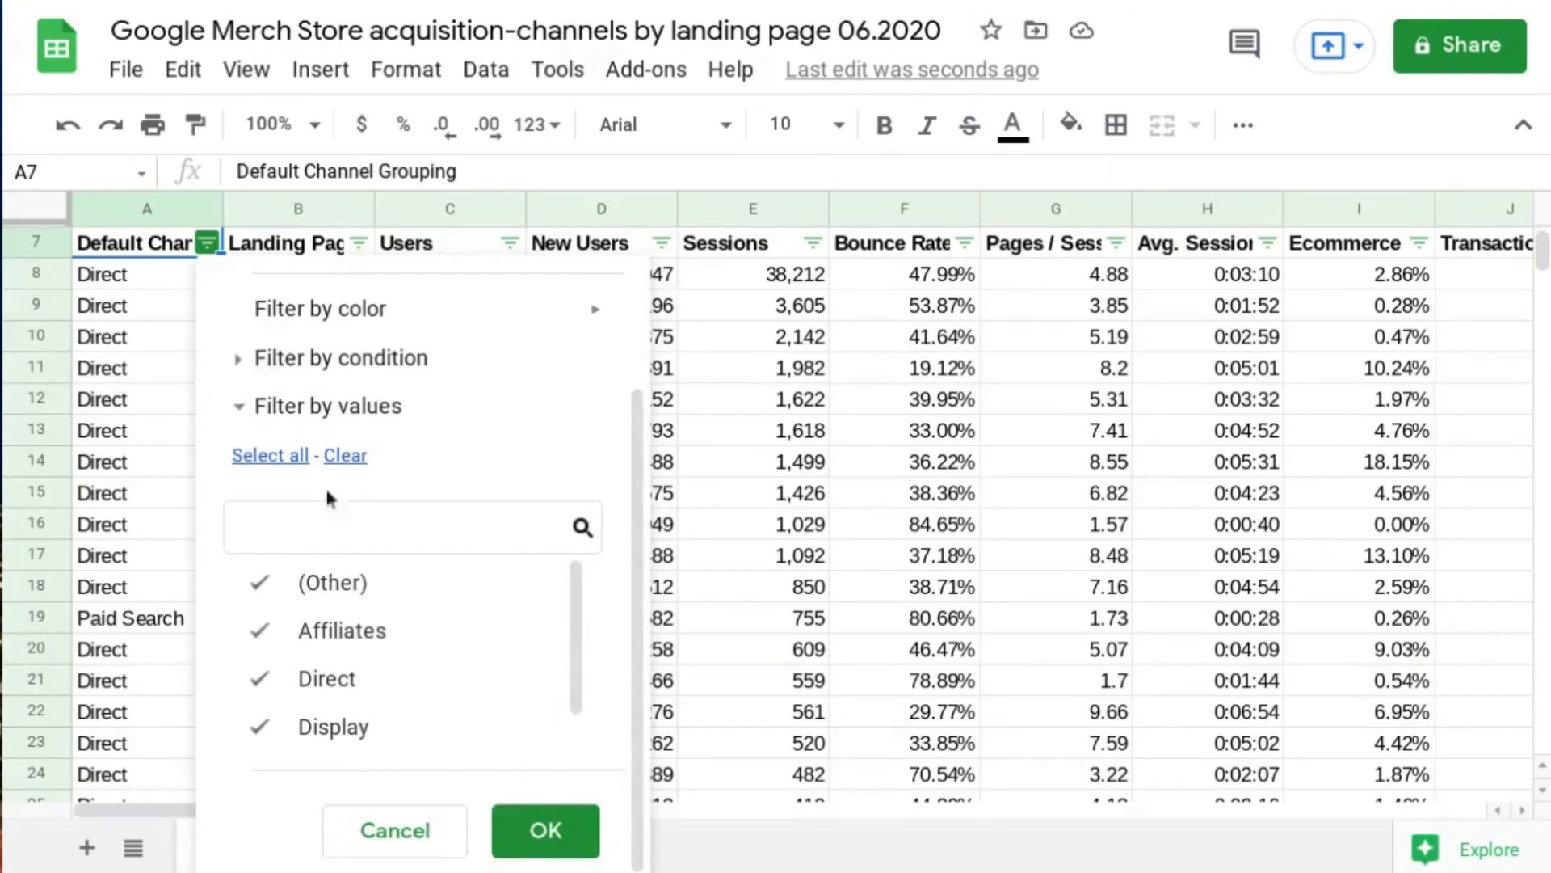
scroll(398, 640, down, 1)
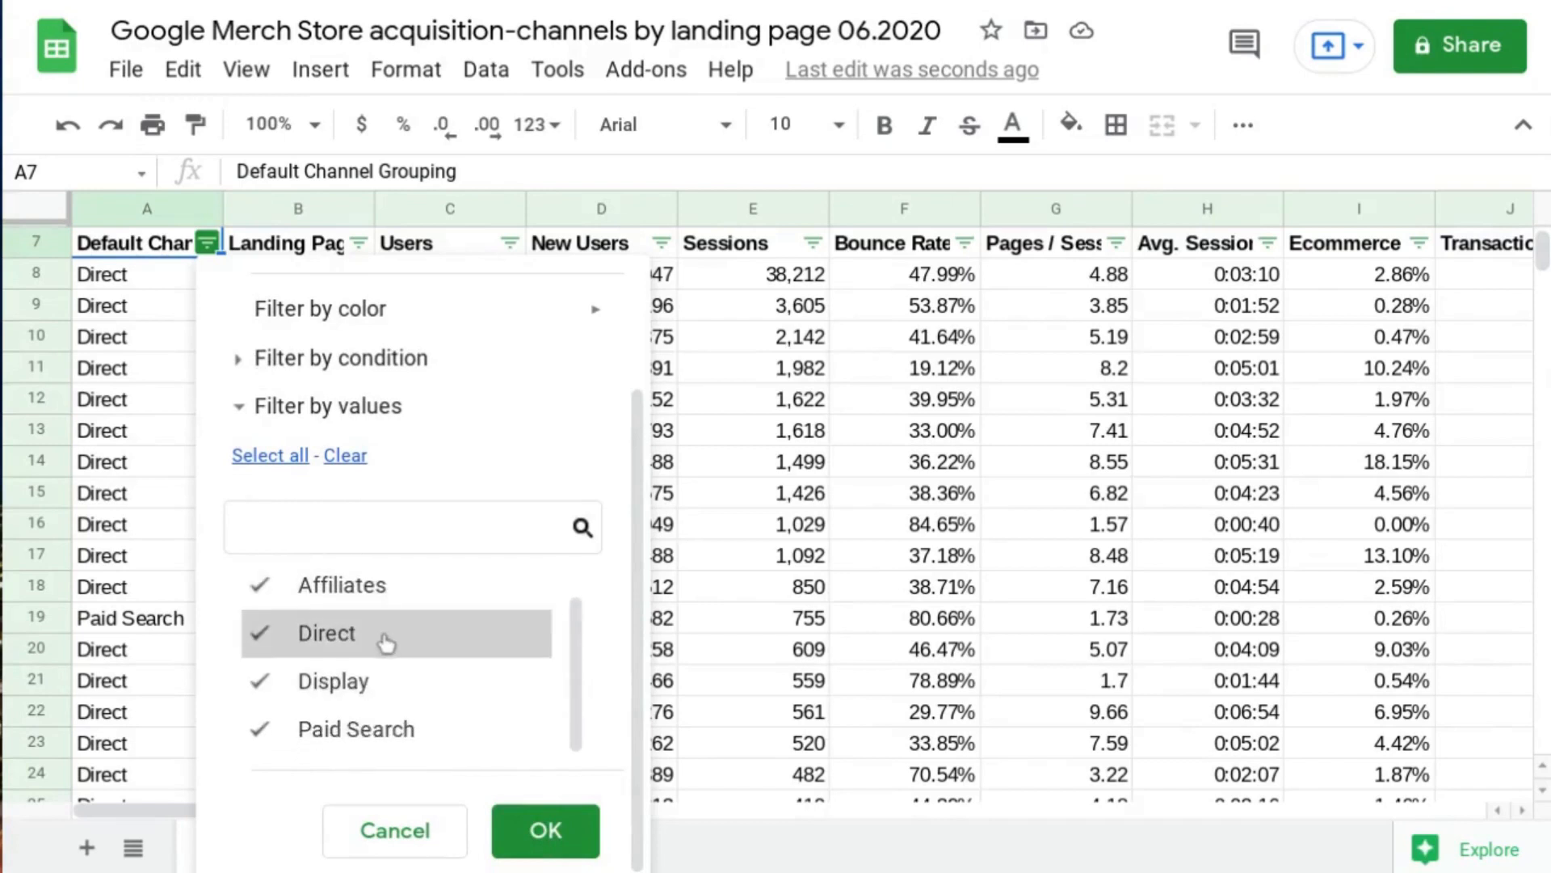
scroll(397, 701, up, 1)
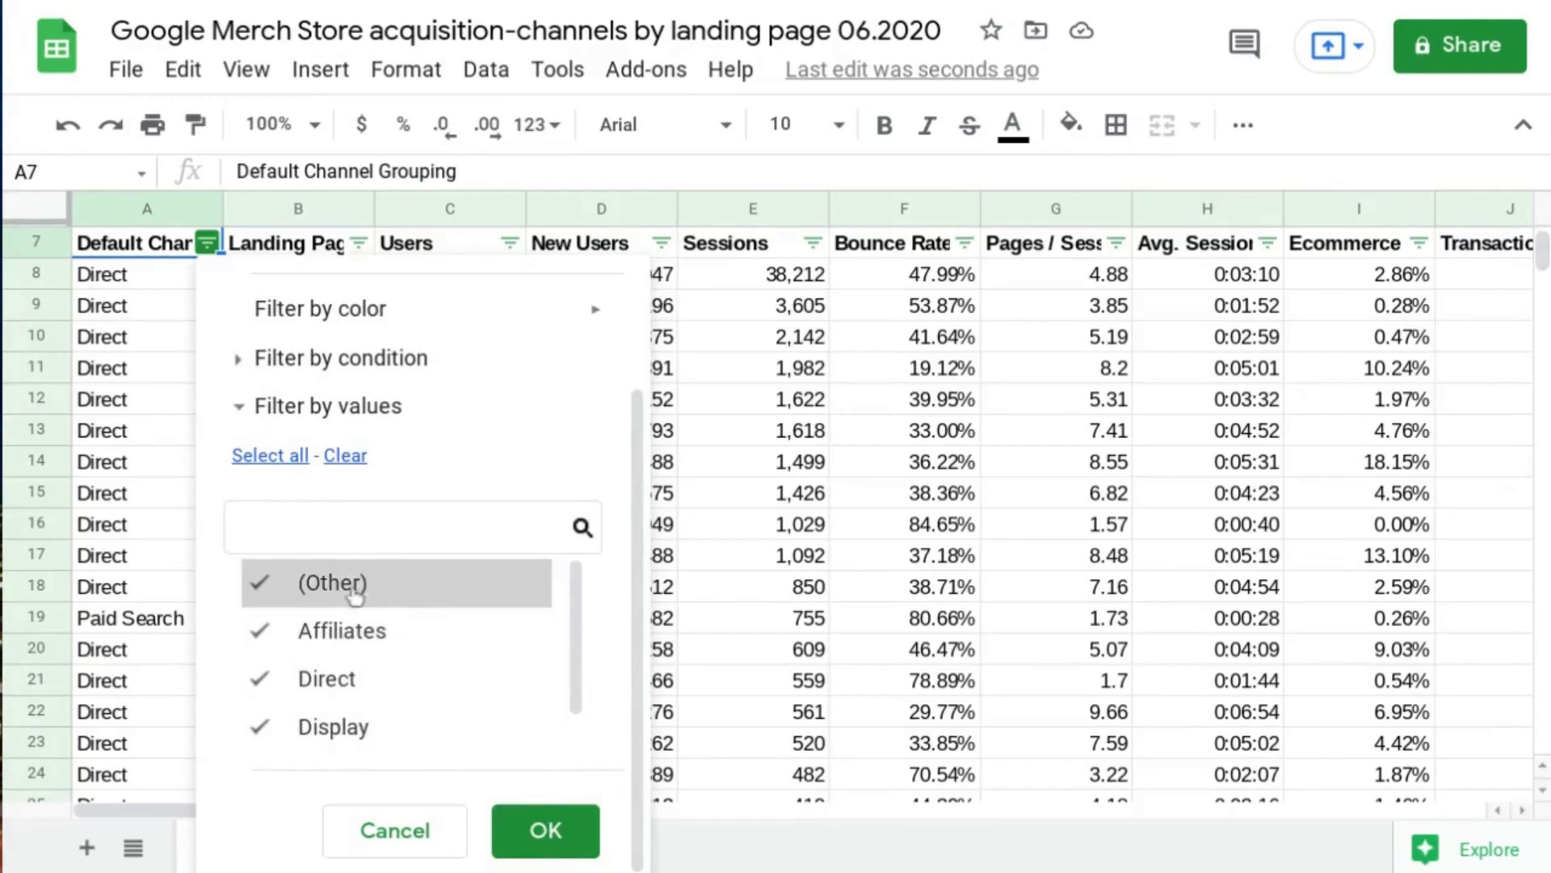
- Clear all channel values, select only Affiliates and Direct, and apply the Default Channel Grouping filter
click(335, 458)
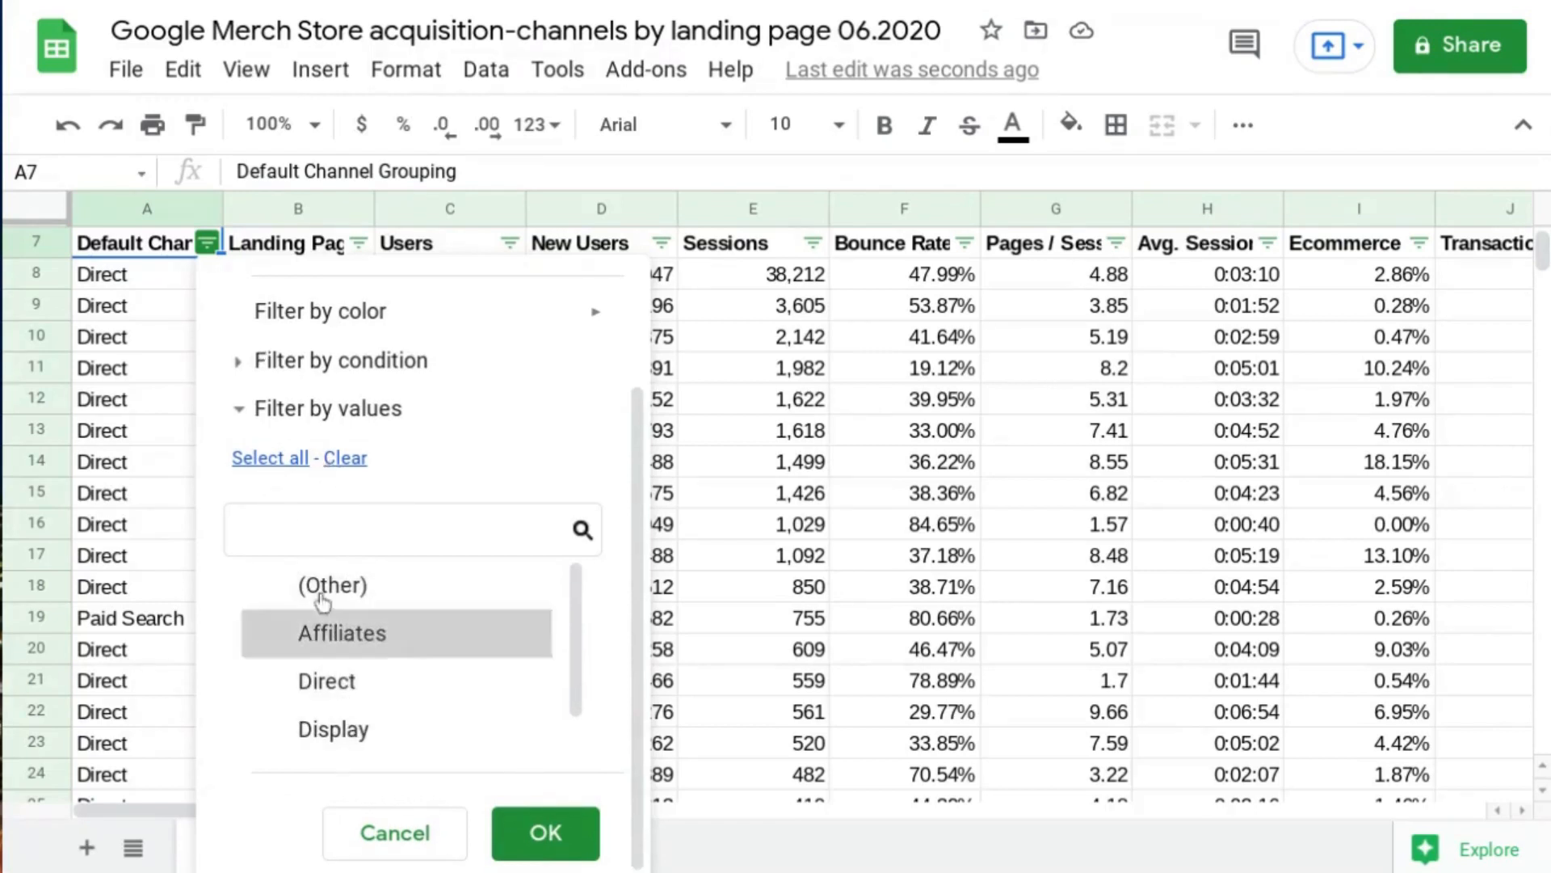
click(287, 460)
click(336, 458)
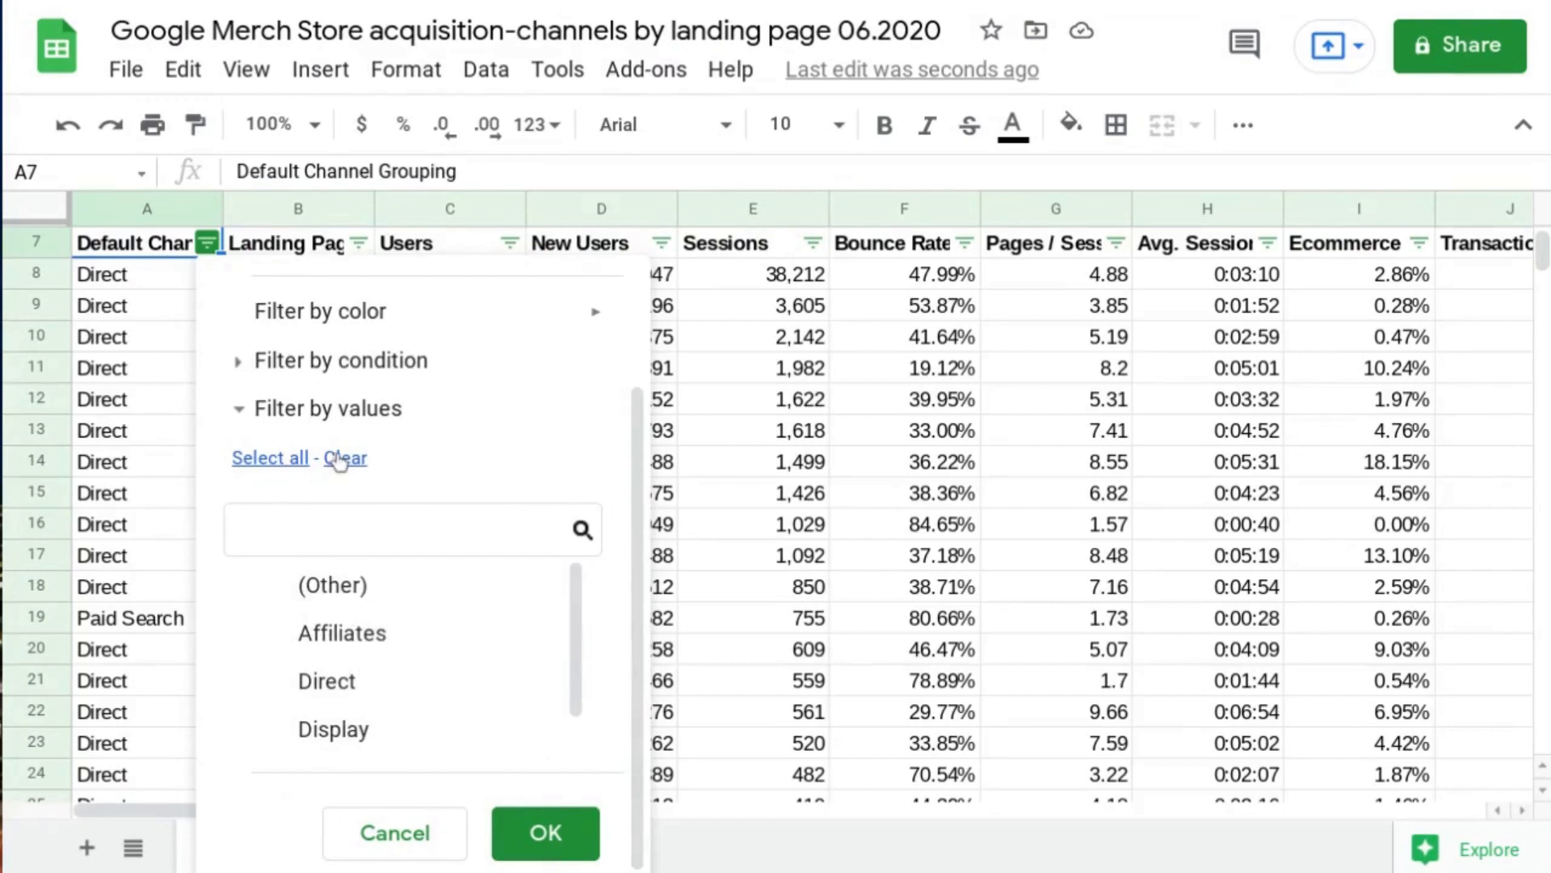
scroll(272, 646, down, 1)
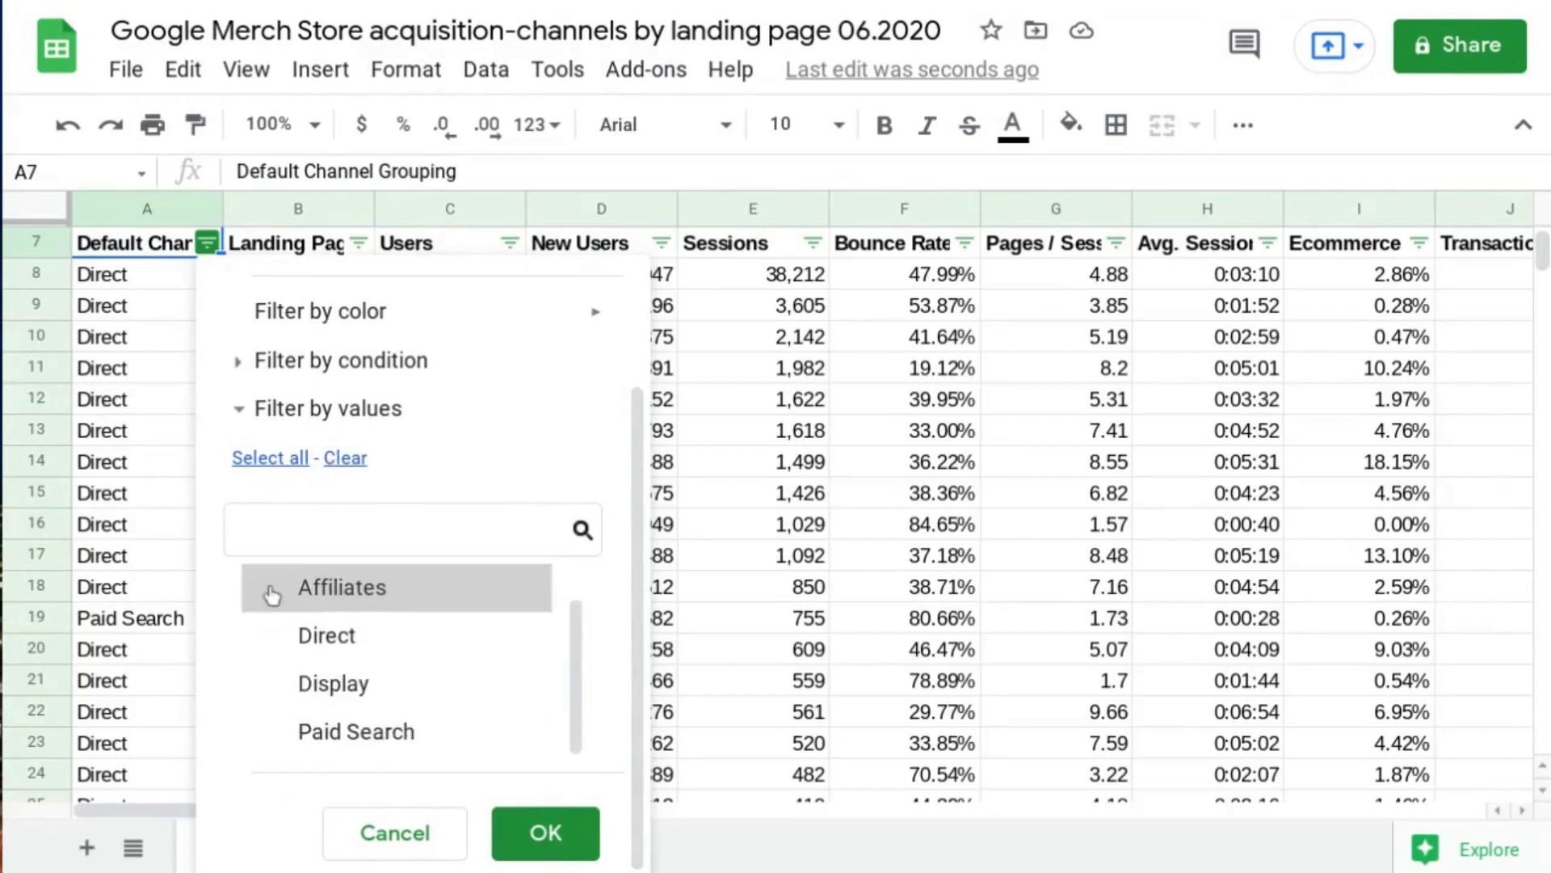
click(271, 597)
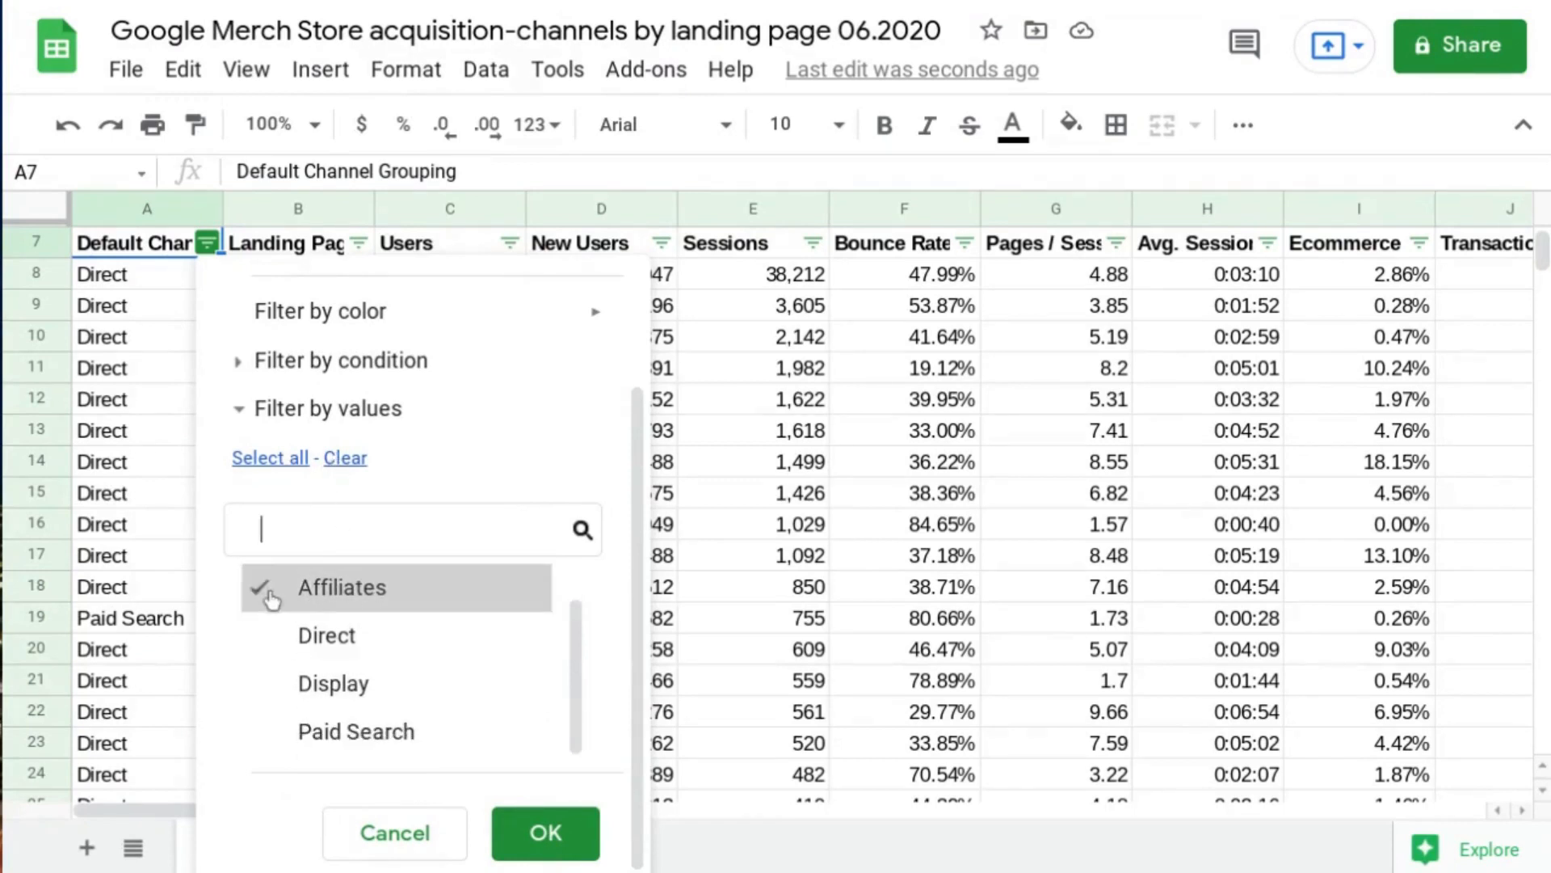
click(270, 638)
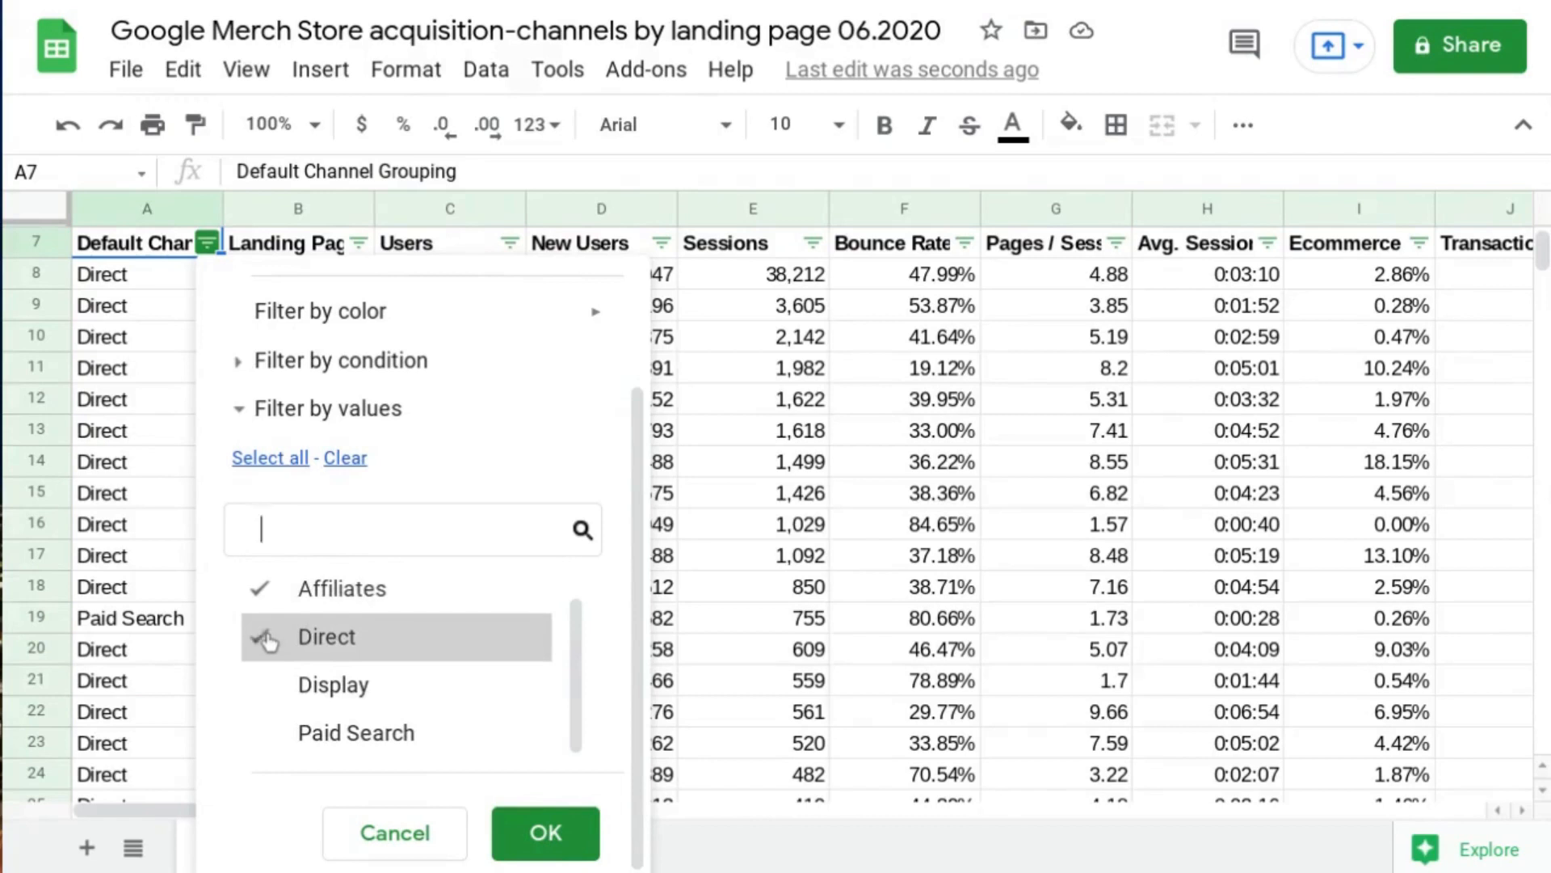
click(571, 840)
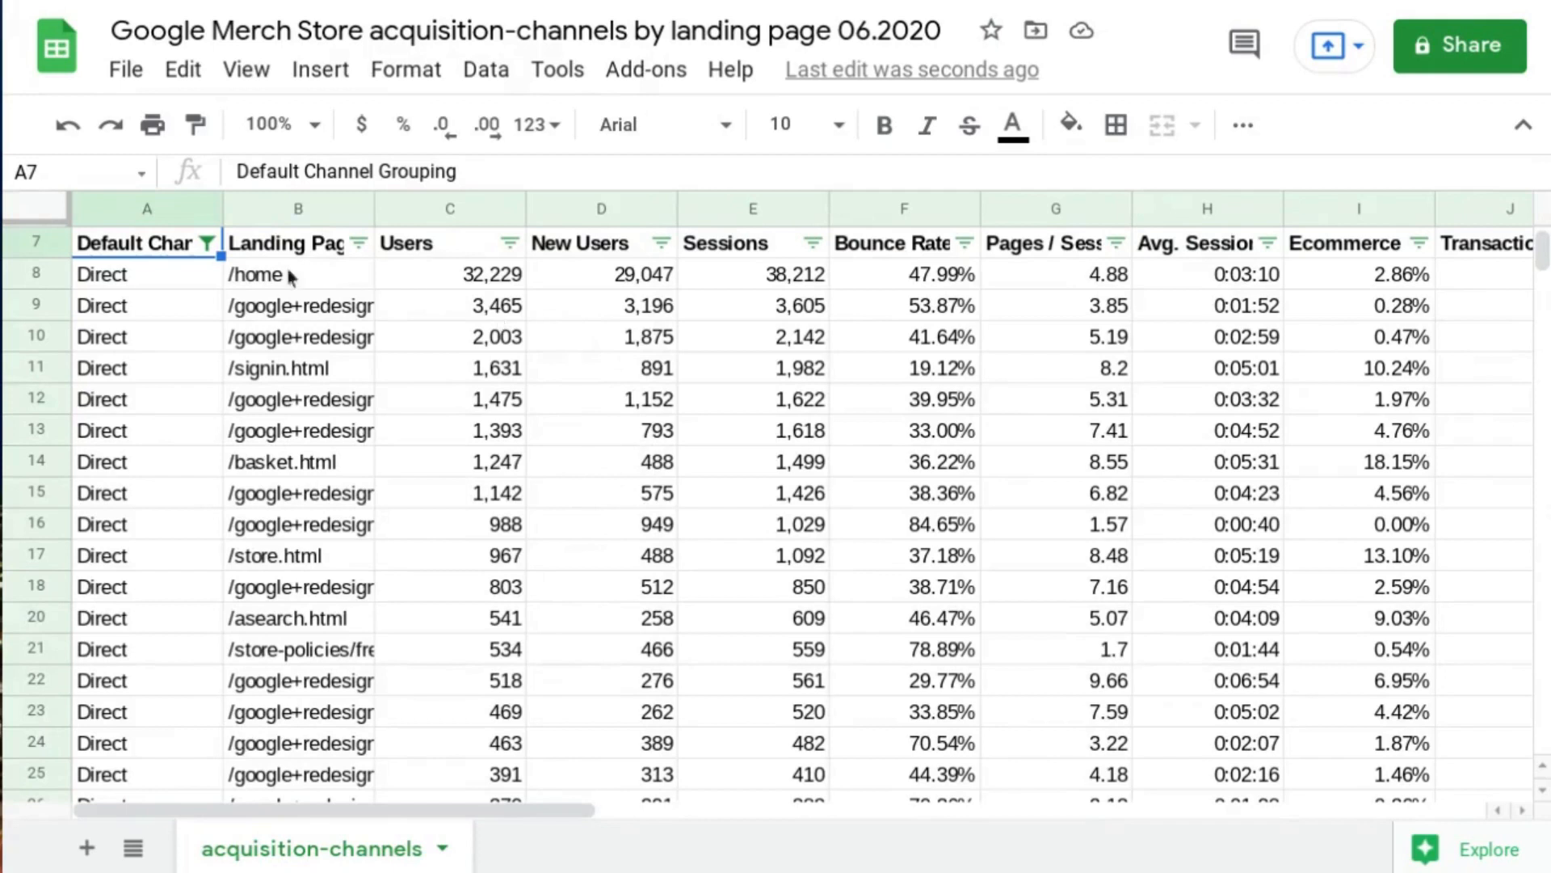
- Reselect all values in the Default Channel Grouping filter and apply it to show every channel
click(208, 243)
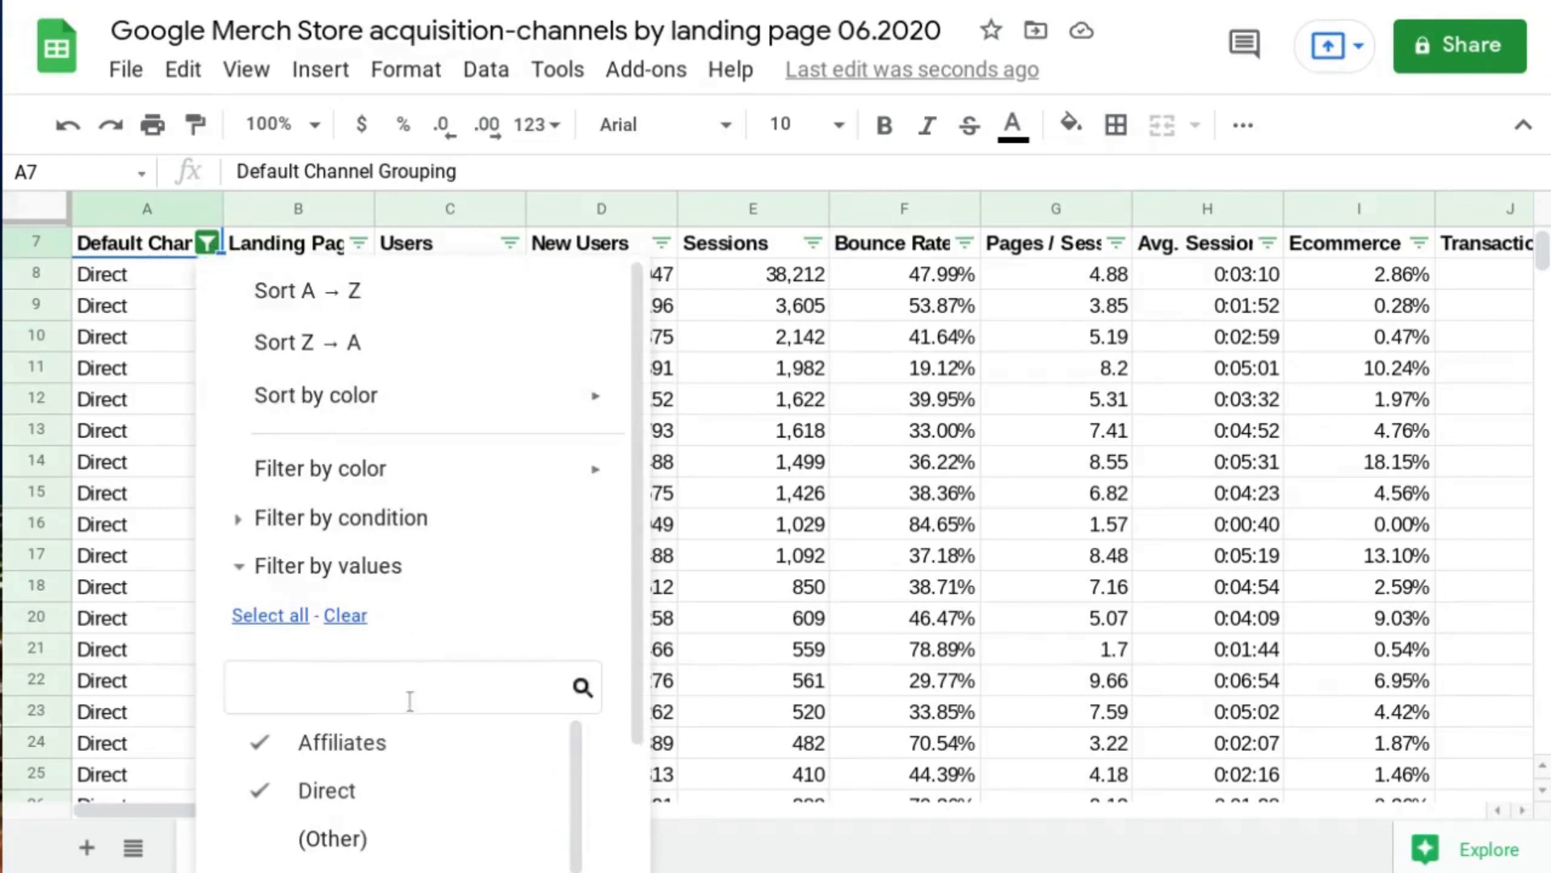
click(266, 602)
scroll(266, 693, down, 3)
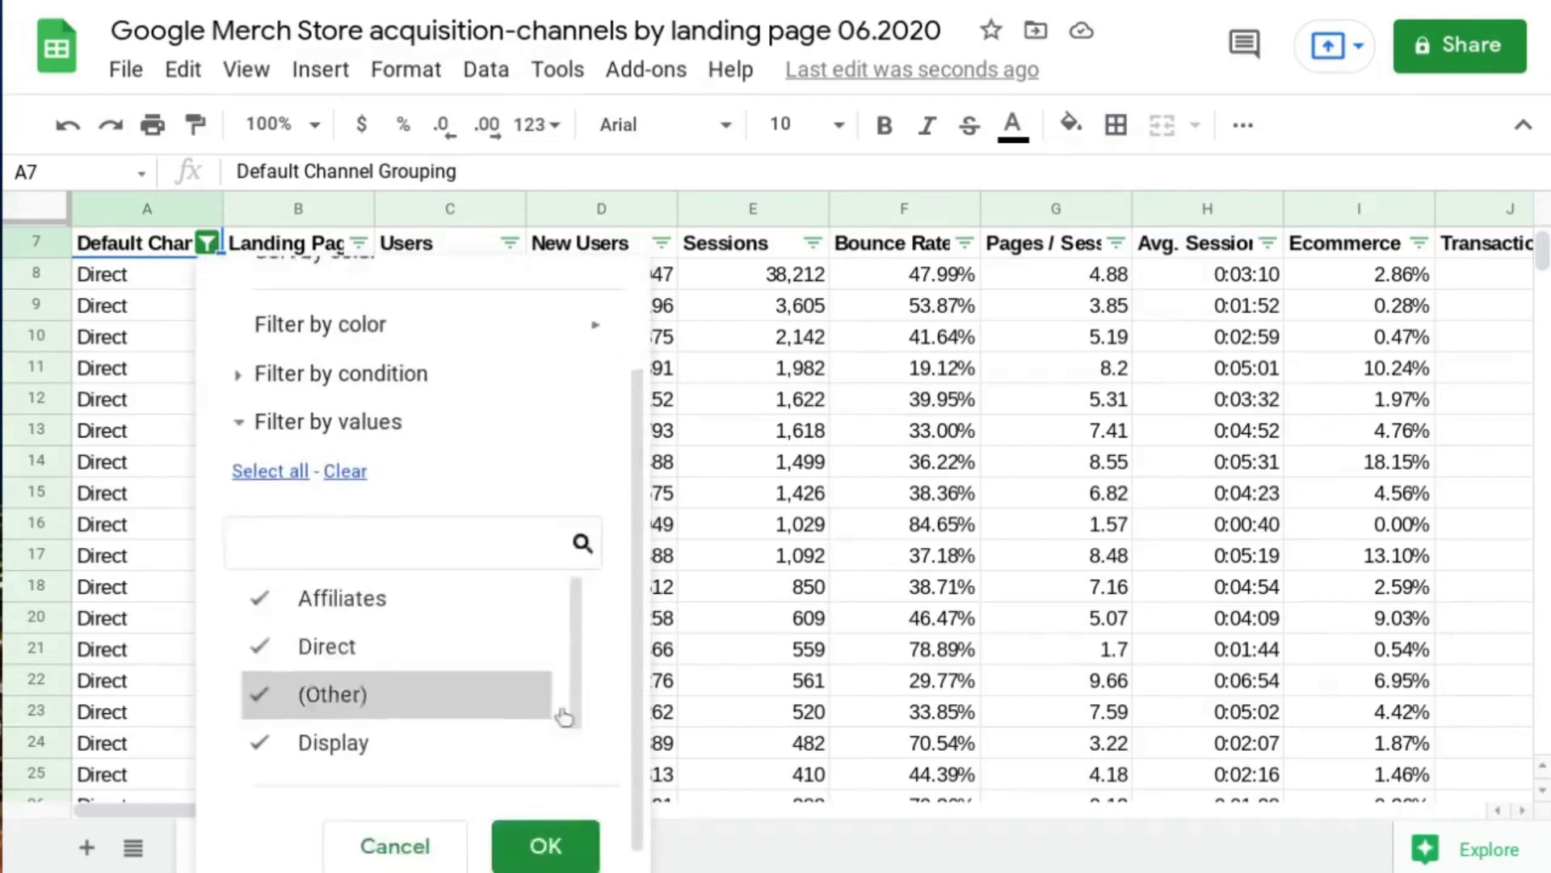
scroll(267, 693, up, 3)
scroll(557, 768, down, 2)
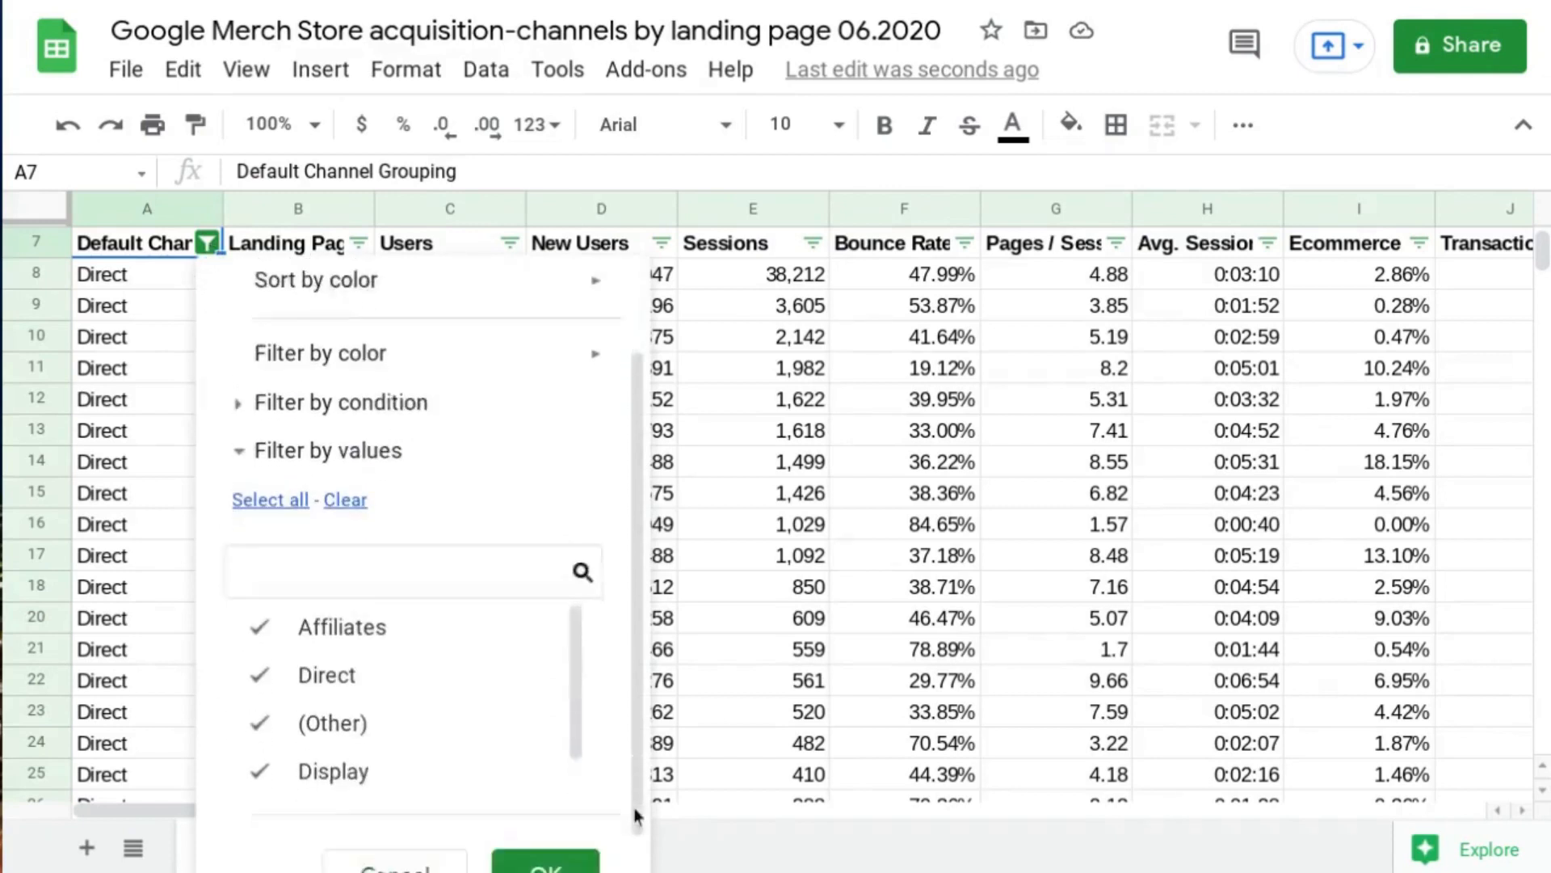
click(571, 842)
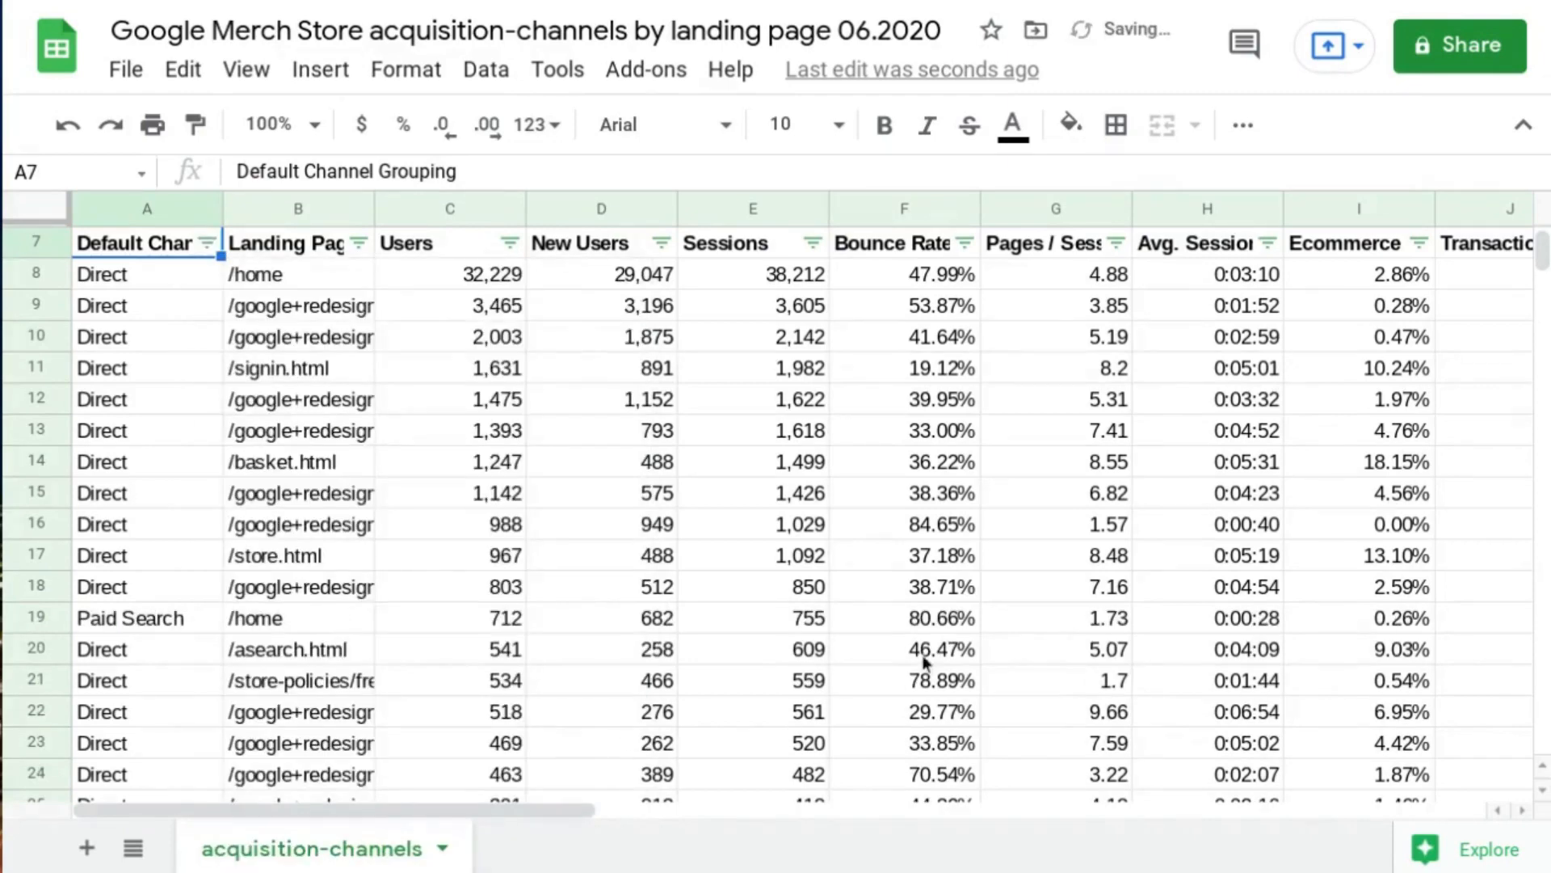
- Sort the filtered table by the Revenue column from Z to A
scroll(923, 655, up, 1)
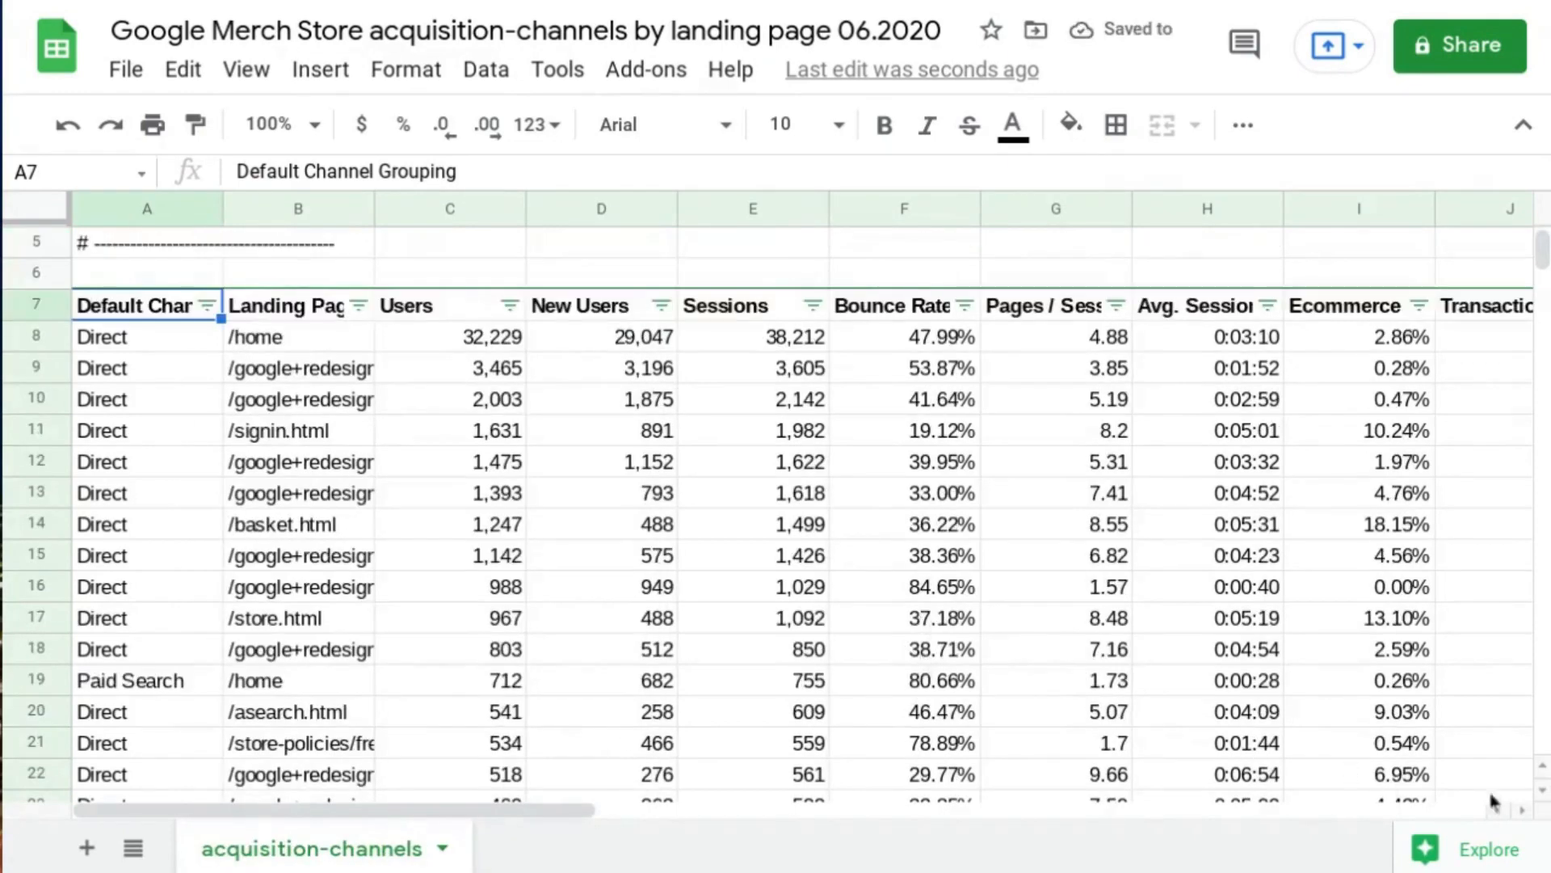
click(1524, 810)
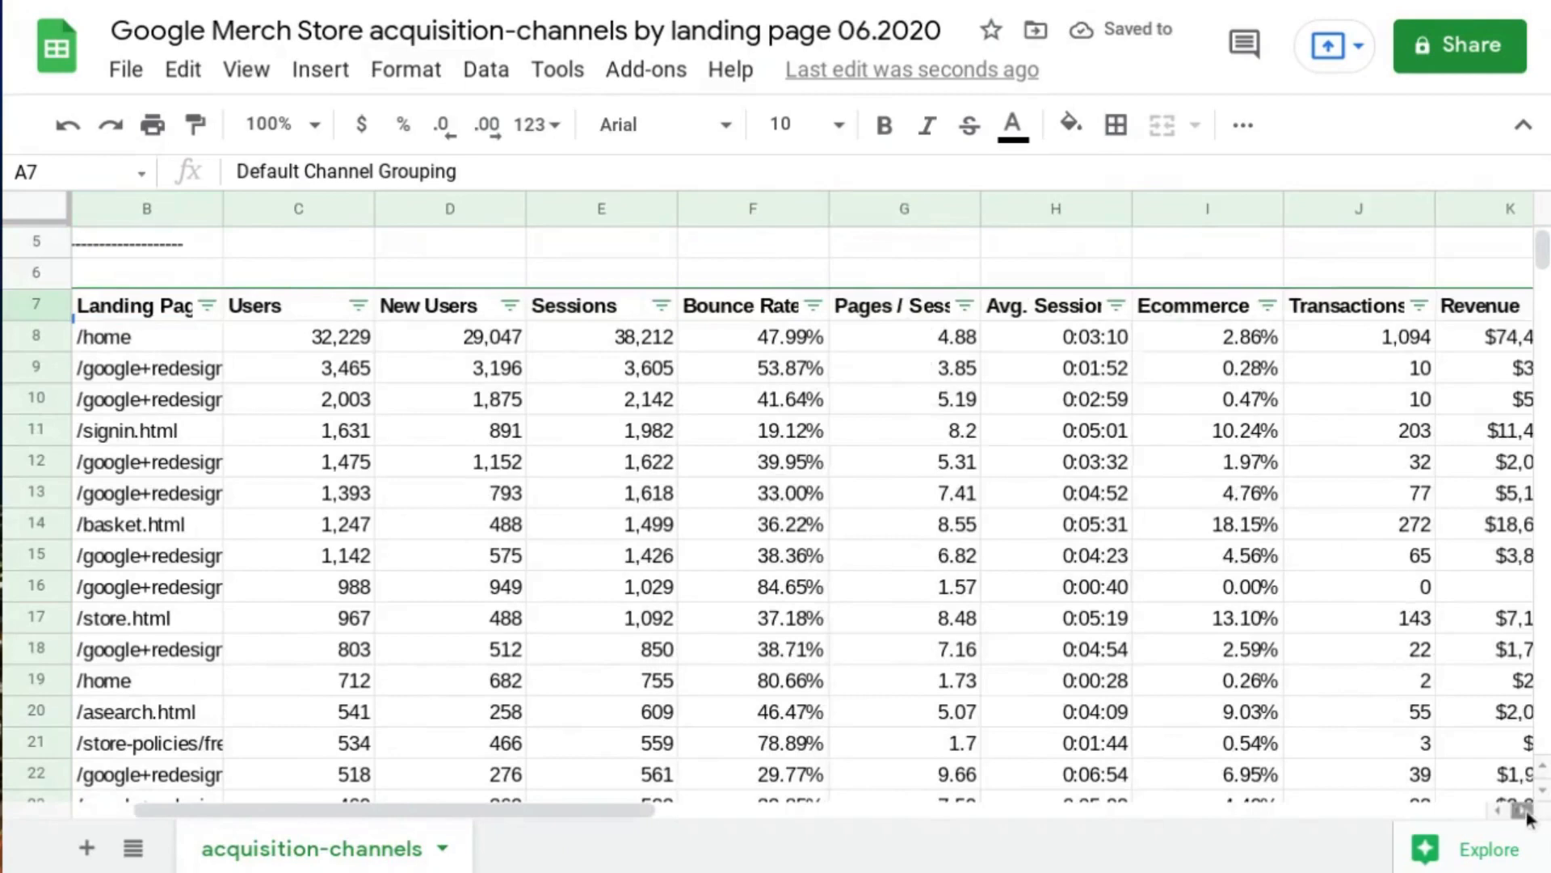
click(1524, 811)
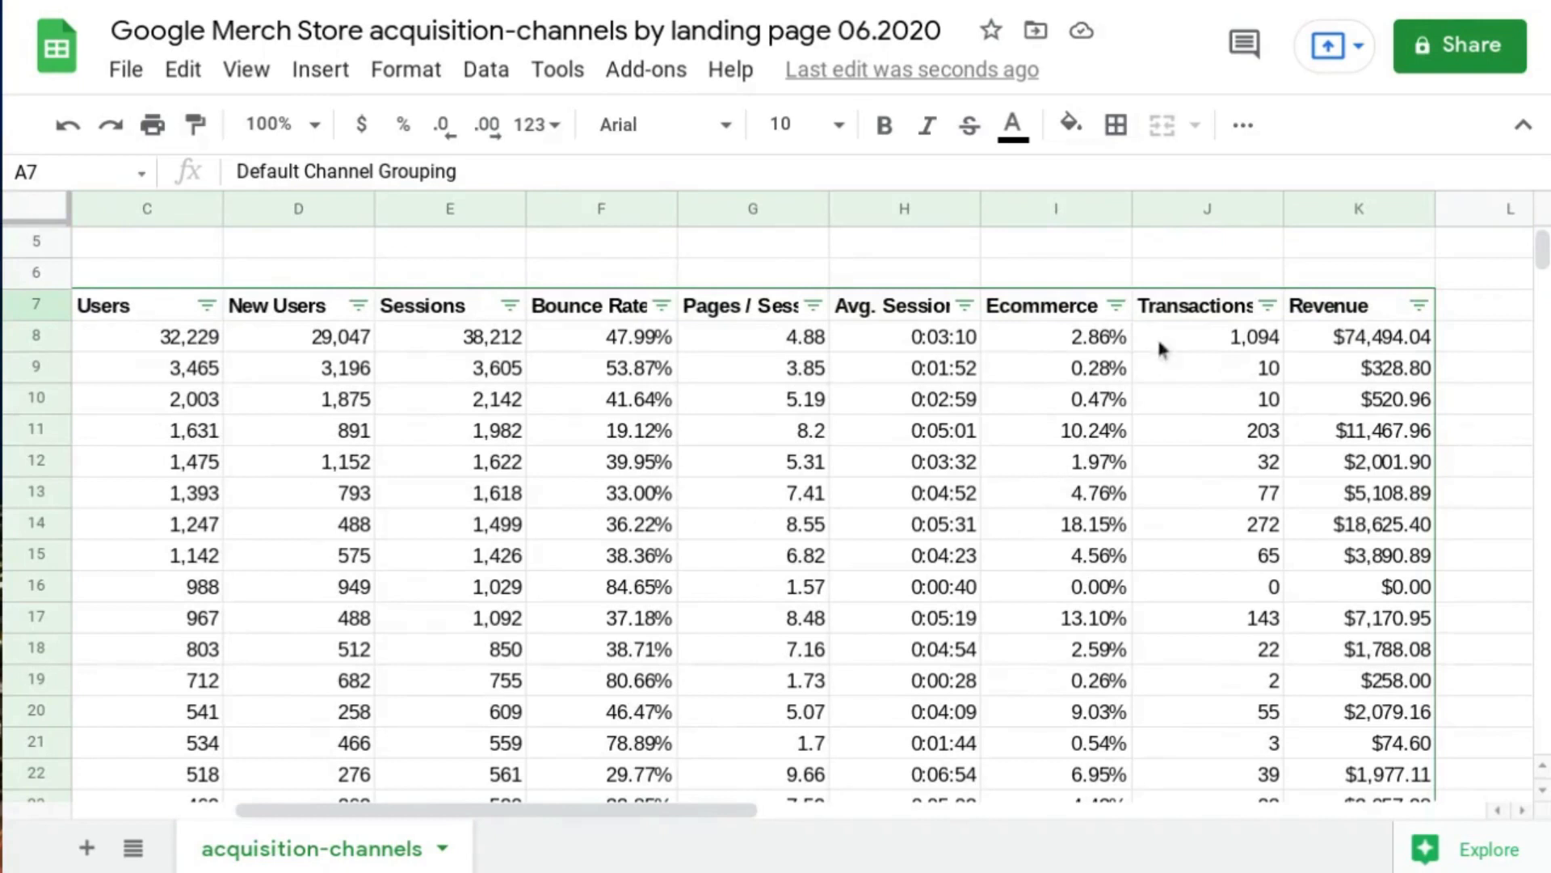
click(1421, 305)
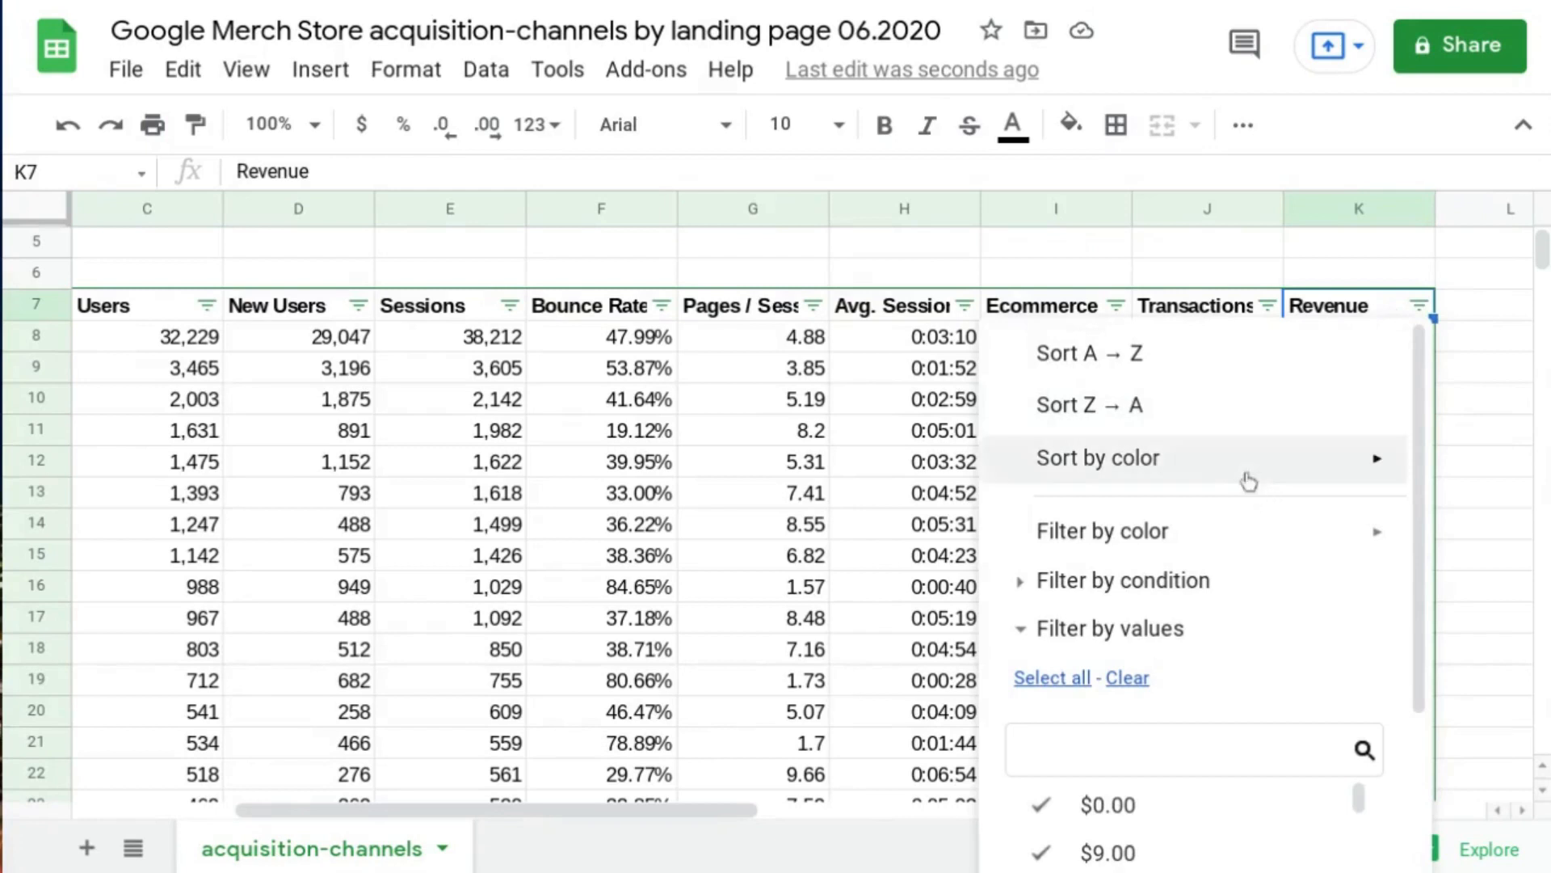
mouse_move(1242, 457)
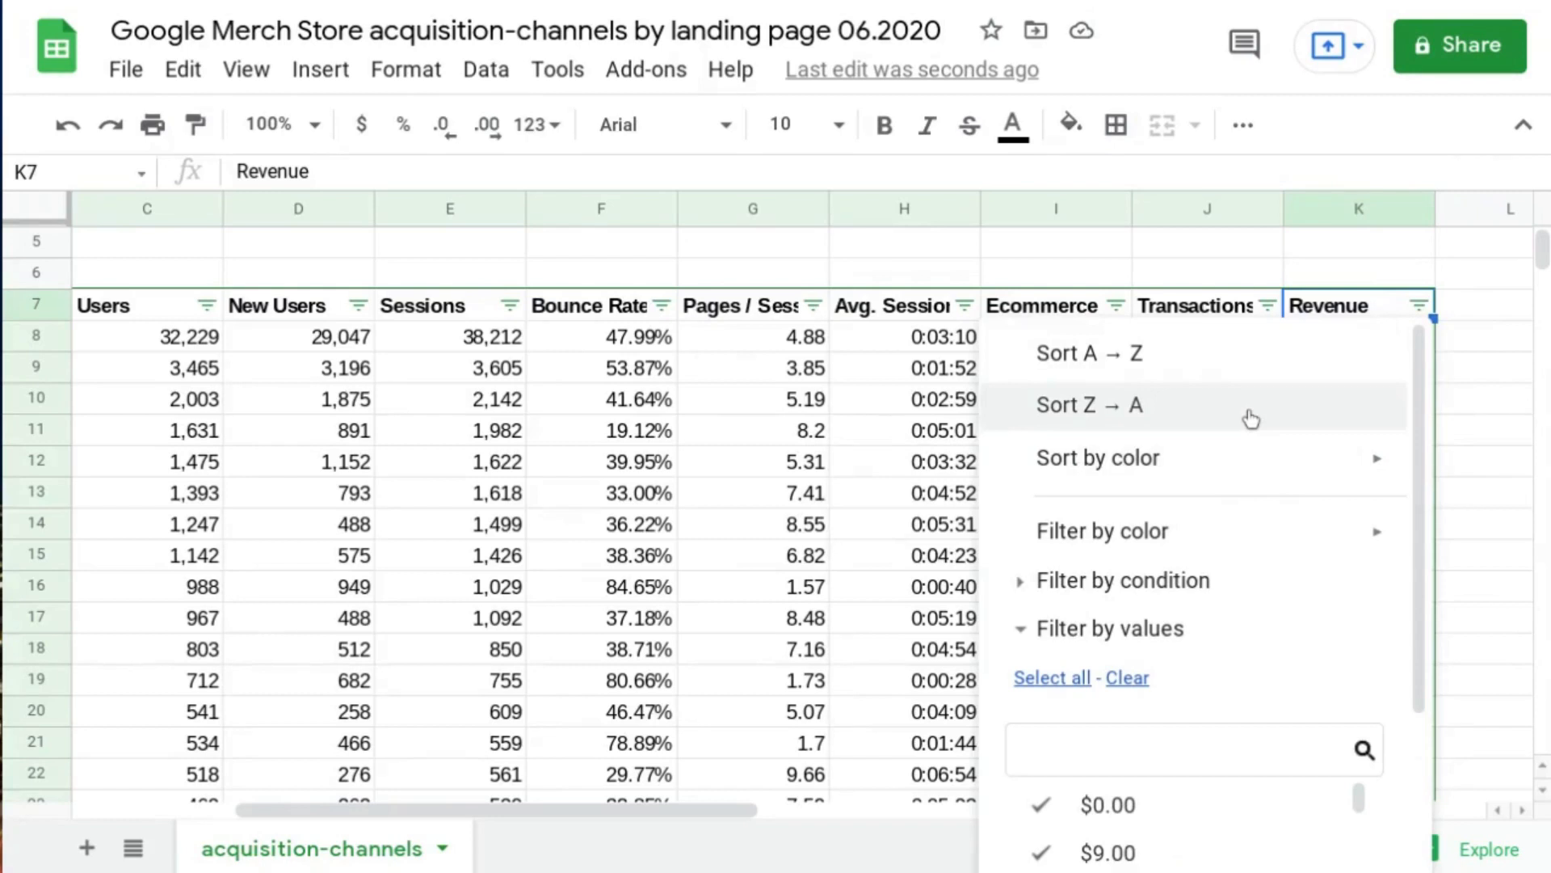
click(1251, 419)
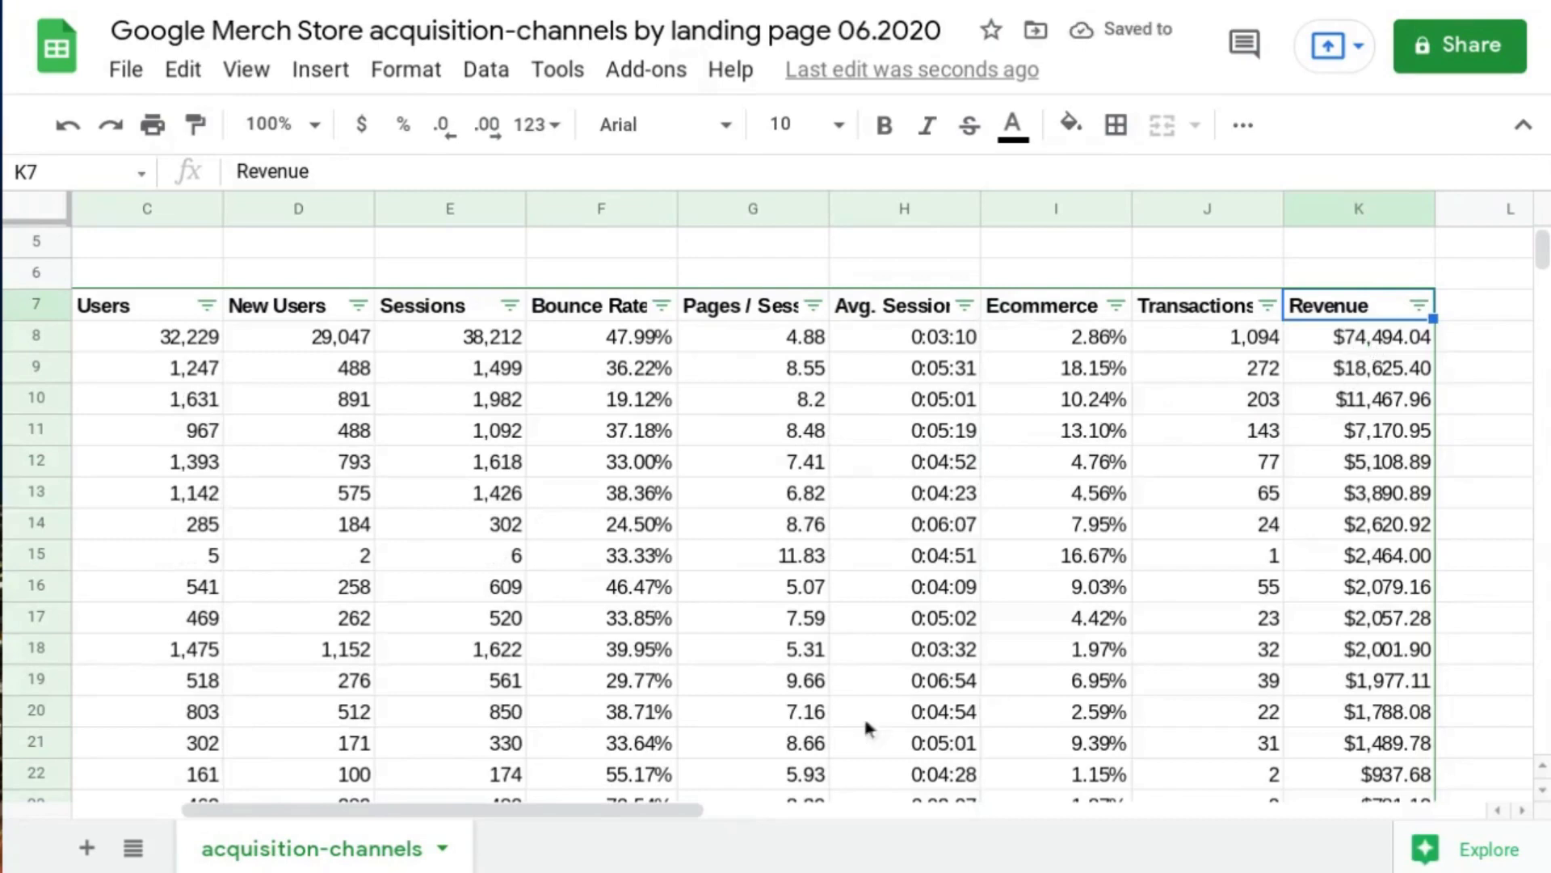
- Examine the channel, landing page and revenue of the first data row in the sorted table
drag(682, 809, 594, 774)
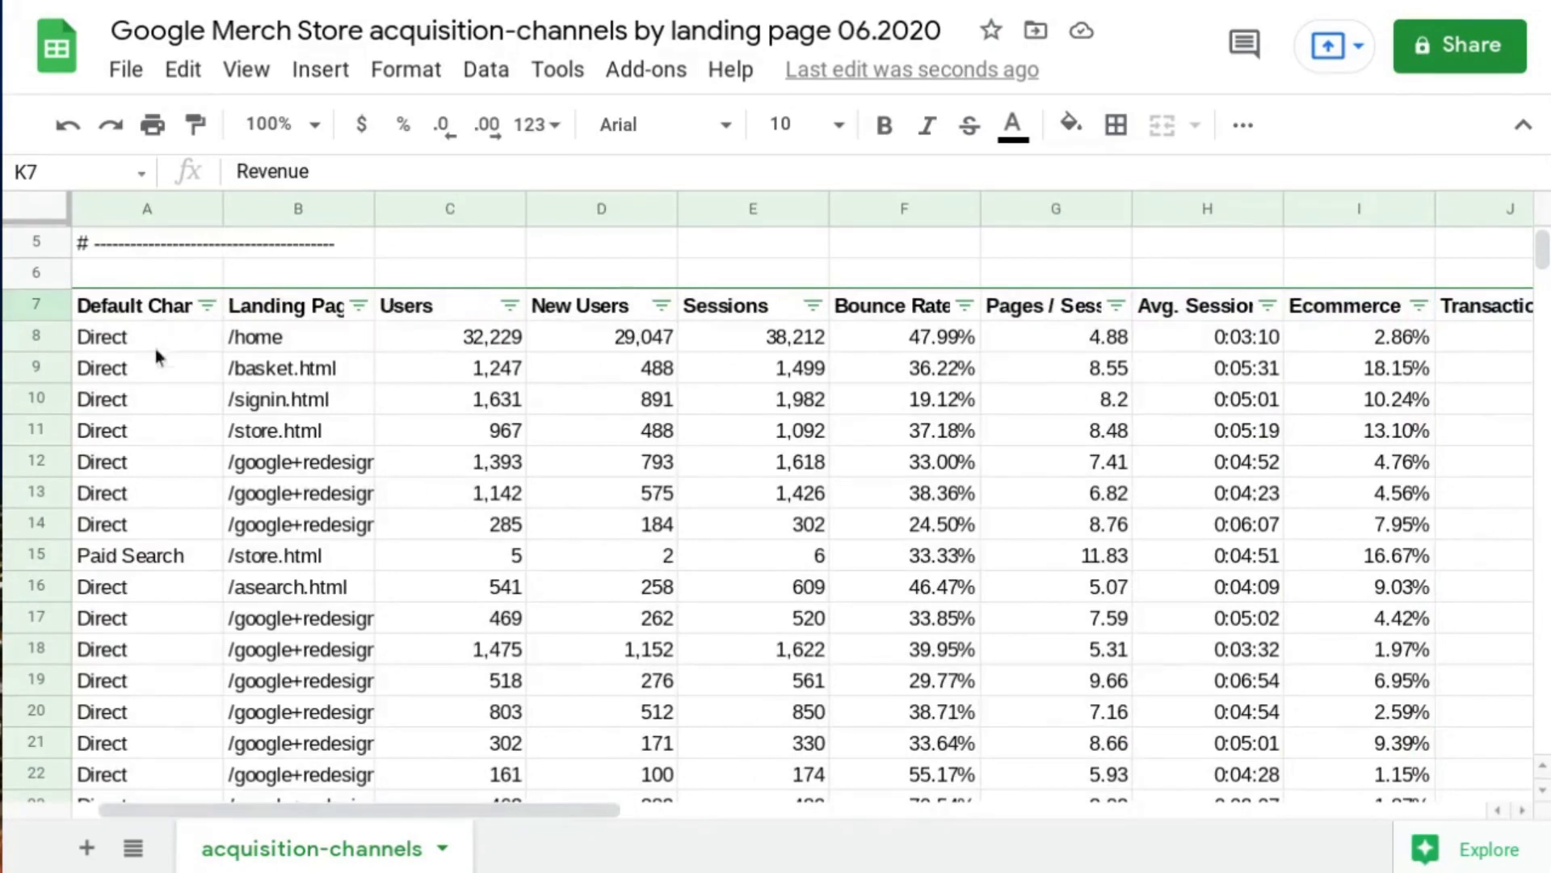
click(1397, 344)
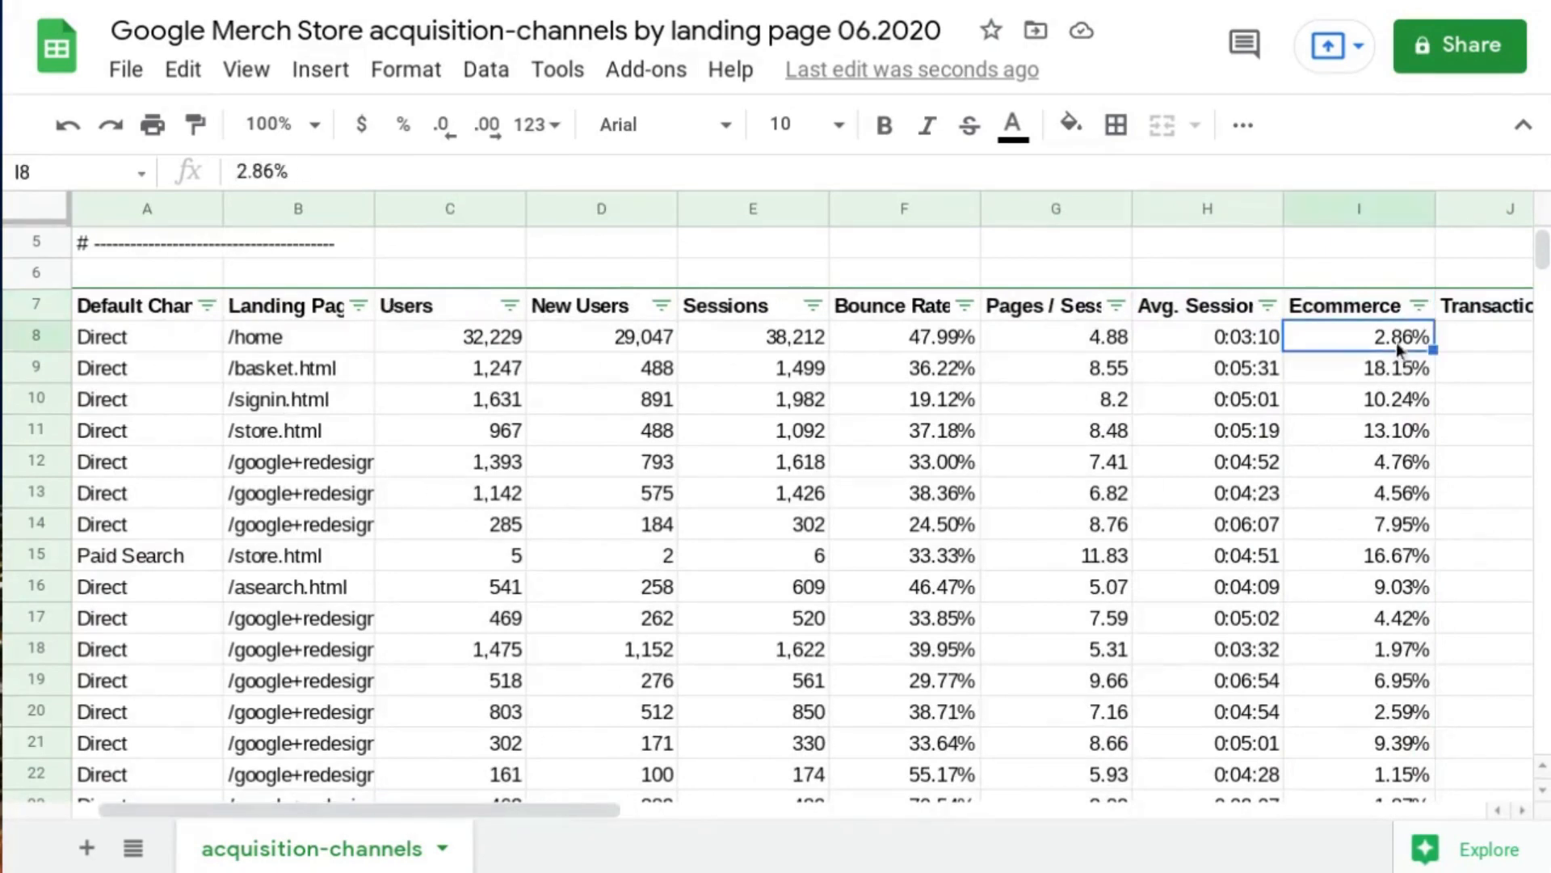
key(Right)
key(Right)
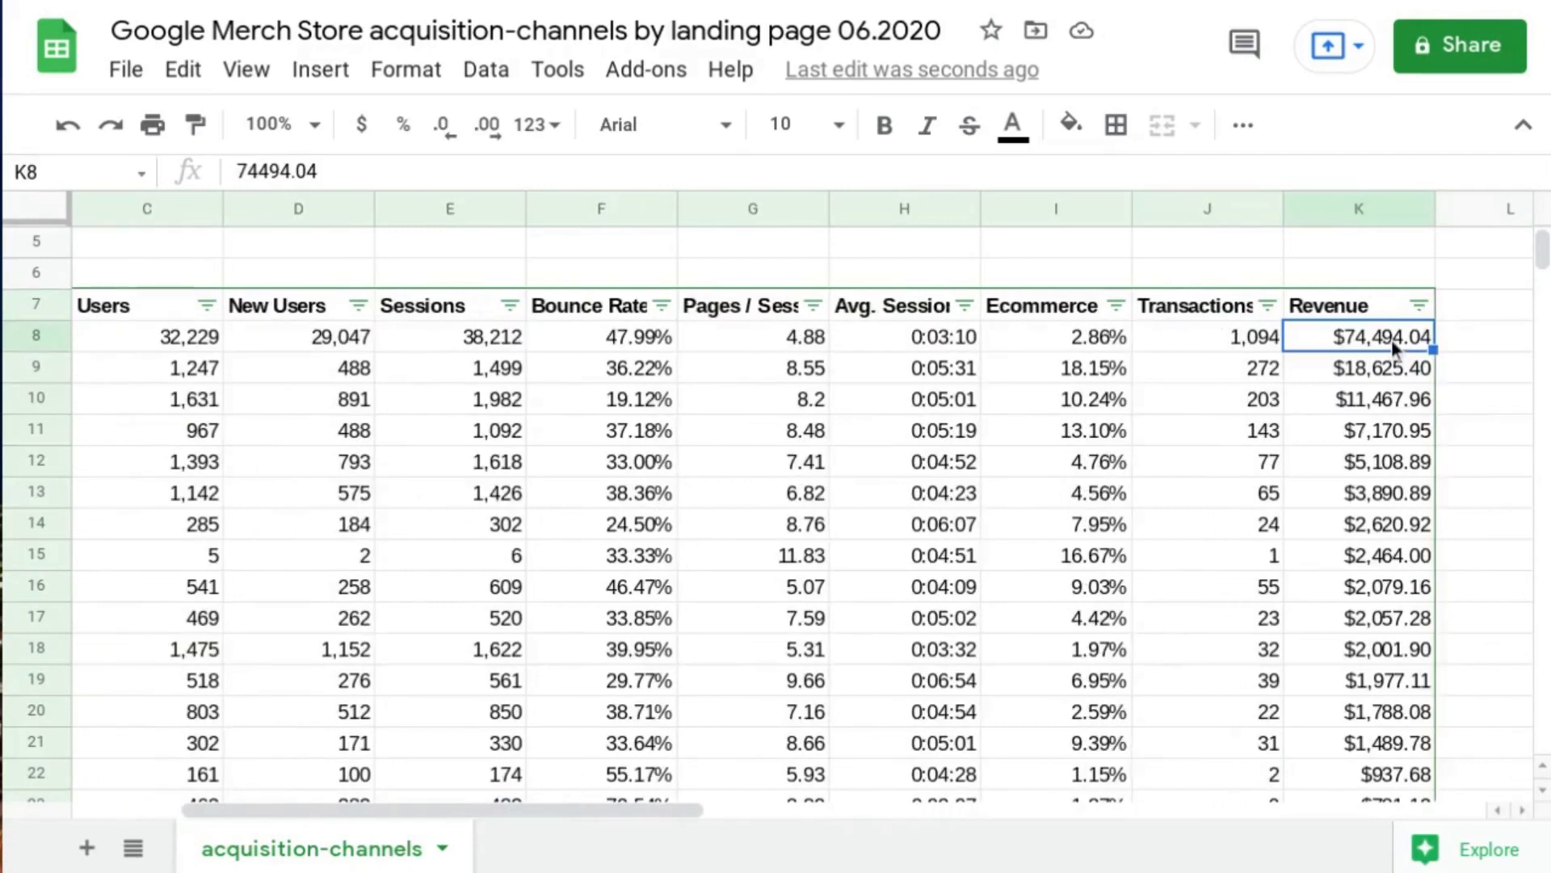
key(Home)
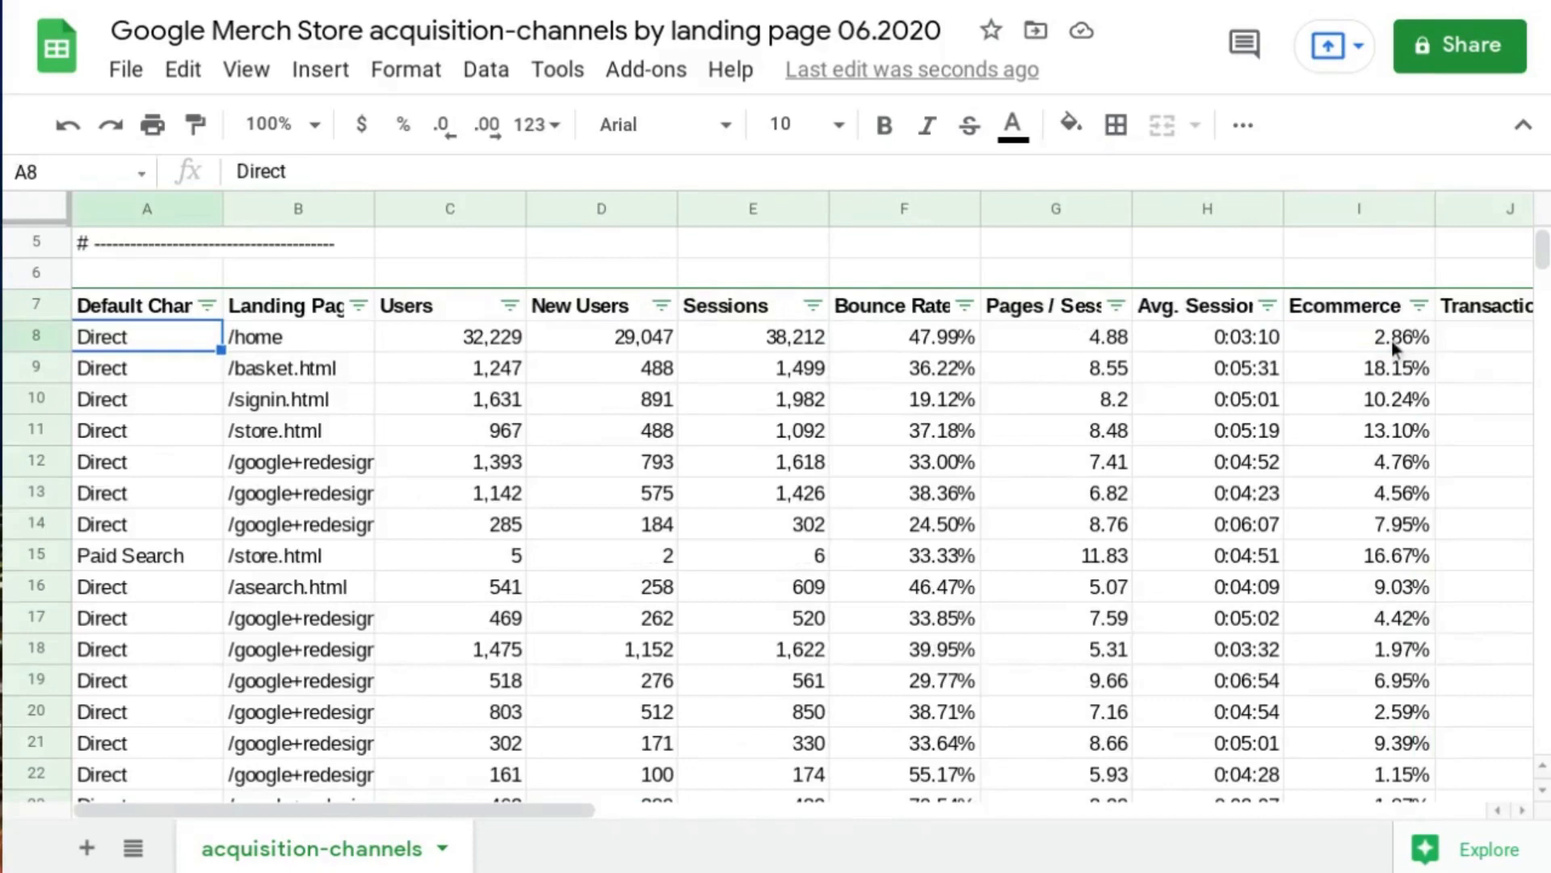
key(Right)
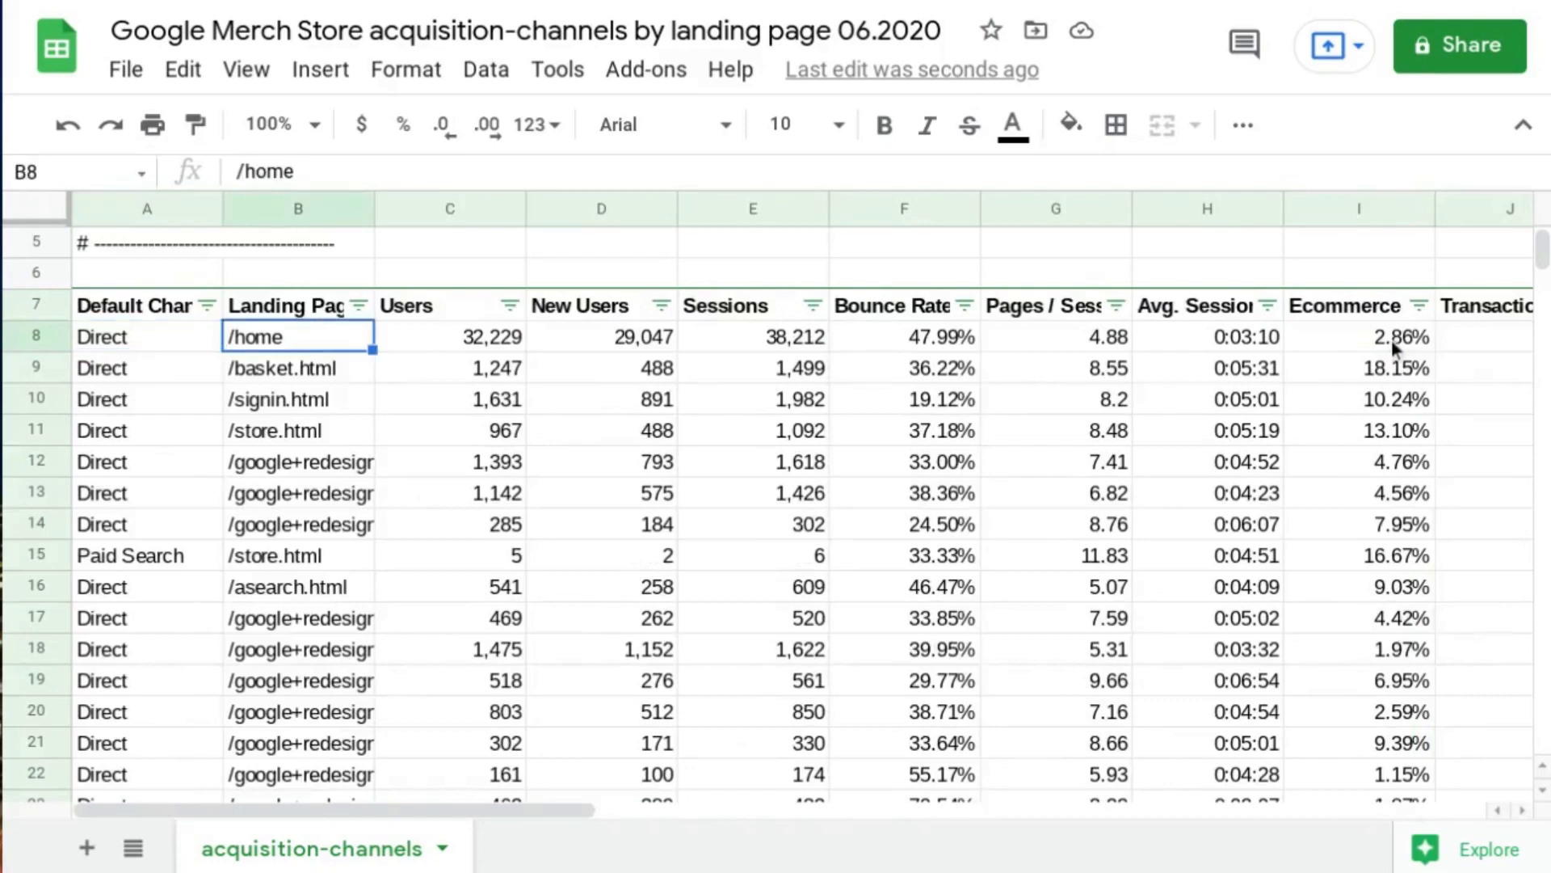
key(ctrl+Right)
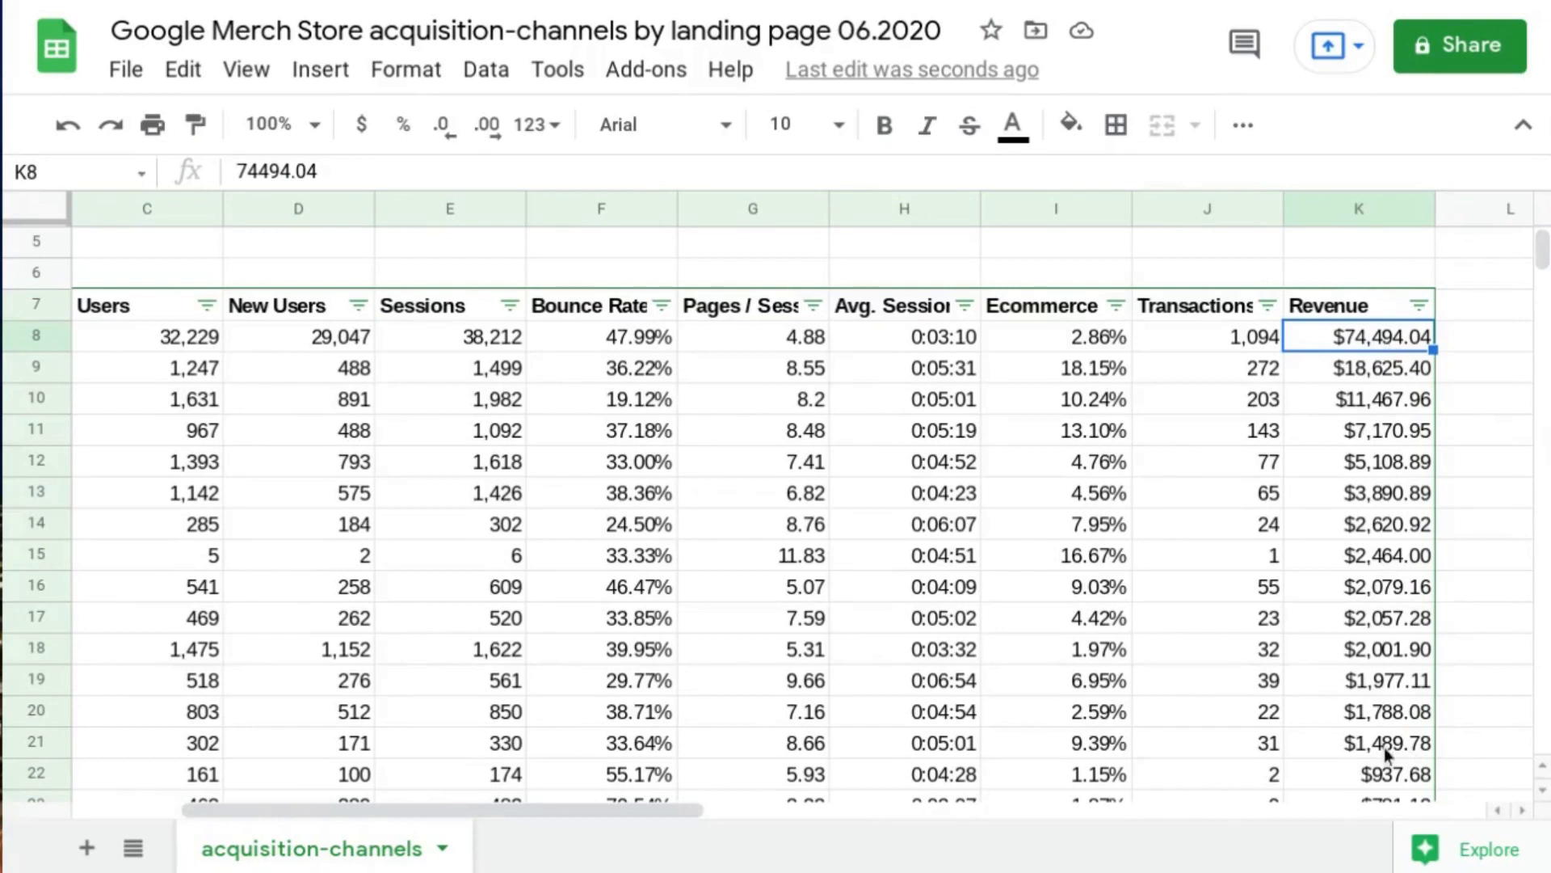
- Filter the Revenue column by condition to values greater than or equal to 1000
click(1420, 306)
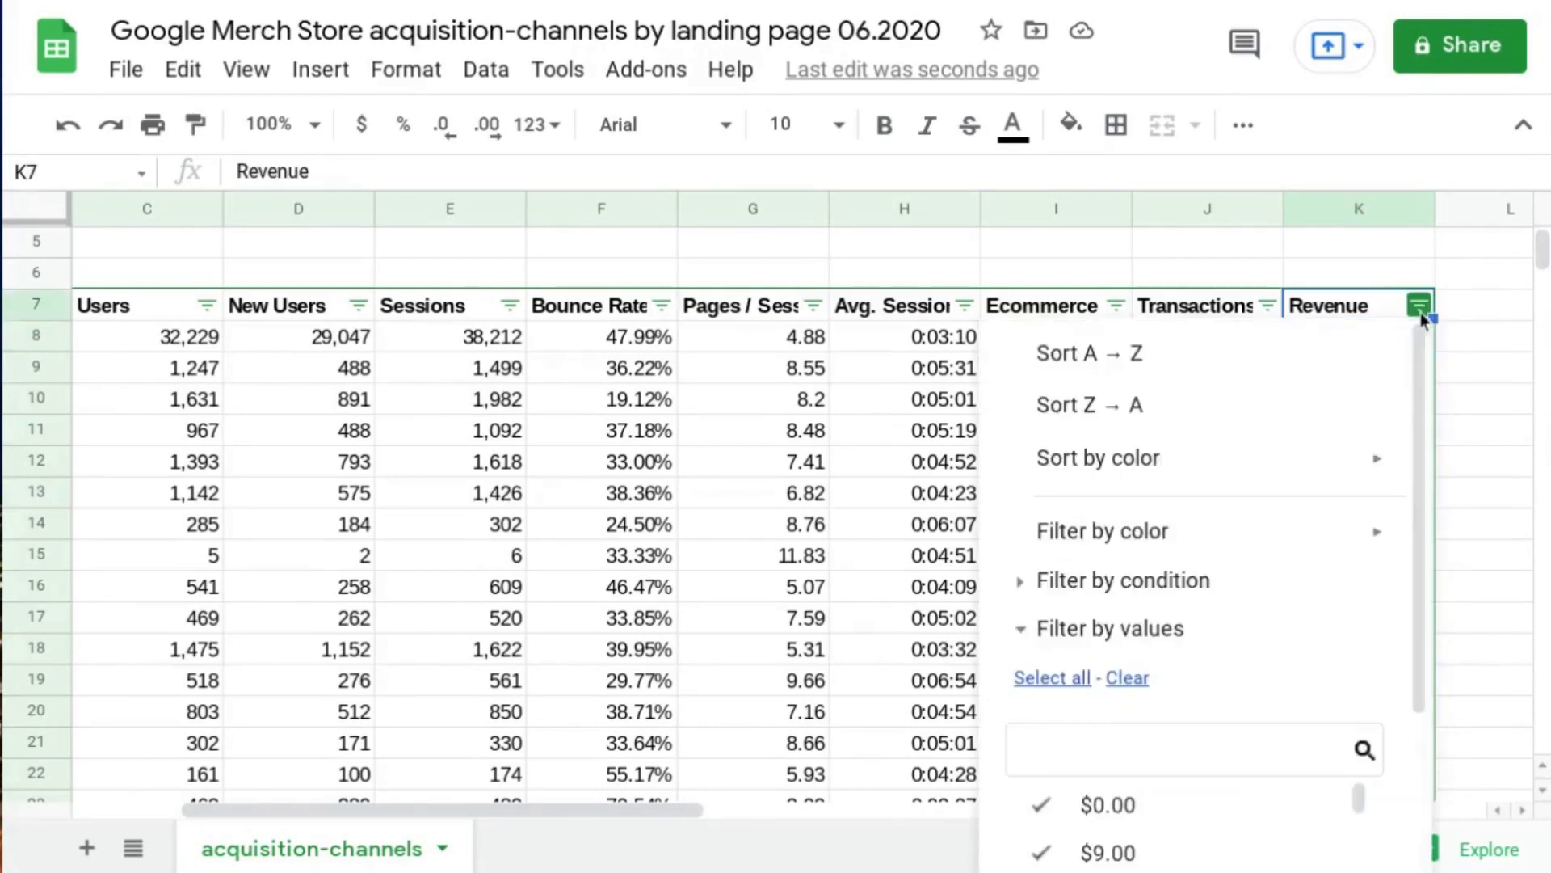
scroll(1335, 500, down, 1)
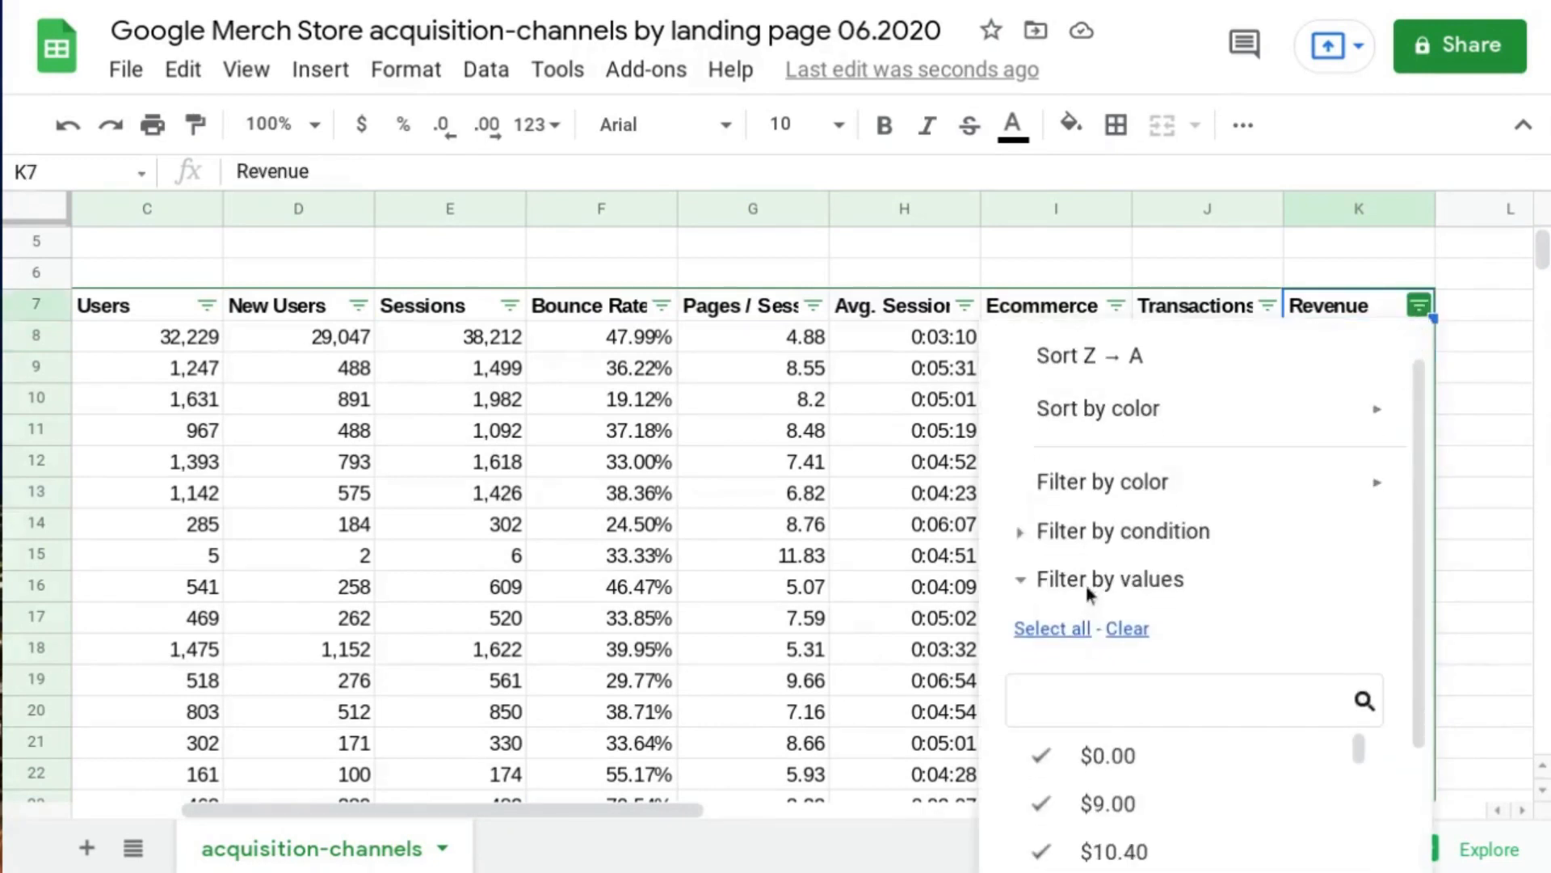
click(1032, 580)
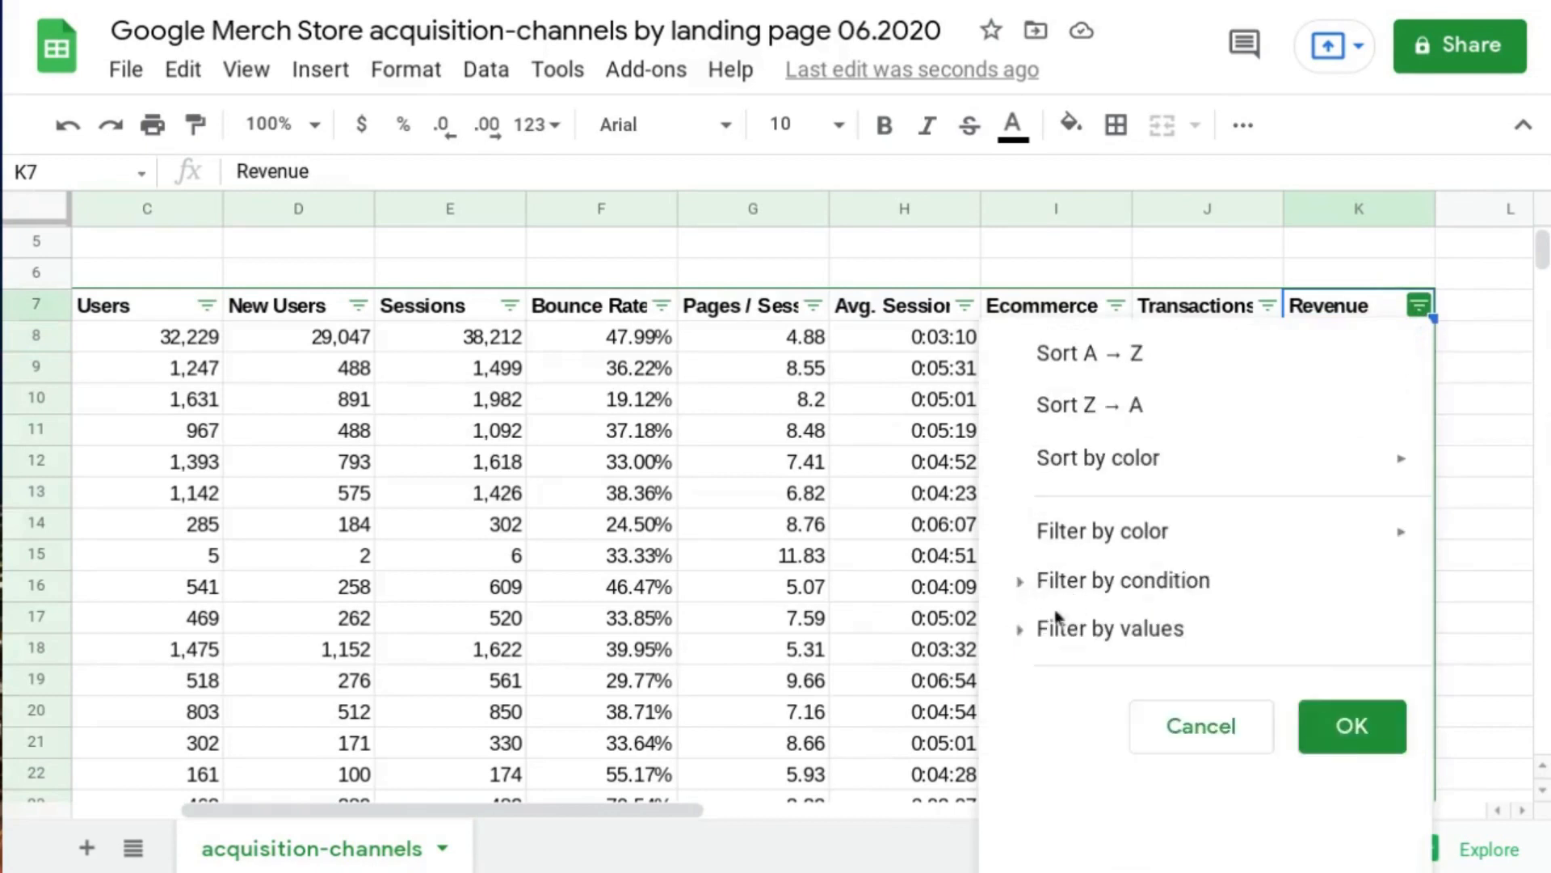
click(1024, 638)
click(1024, 581)
scroll(1122, 565, down, 2)
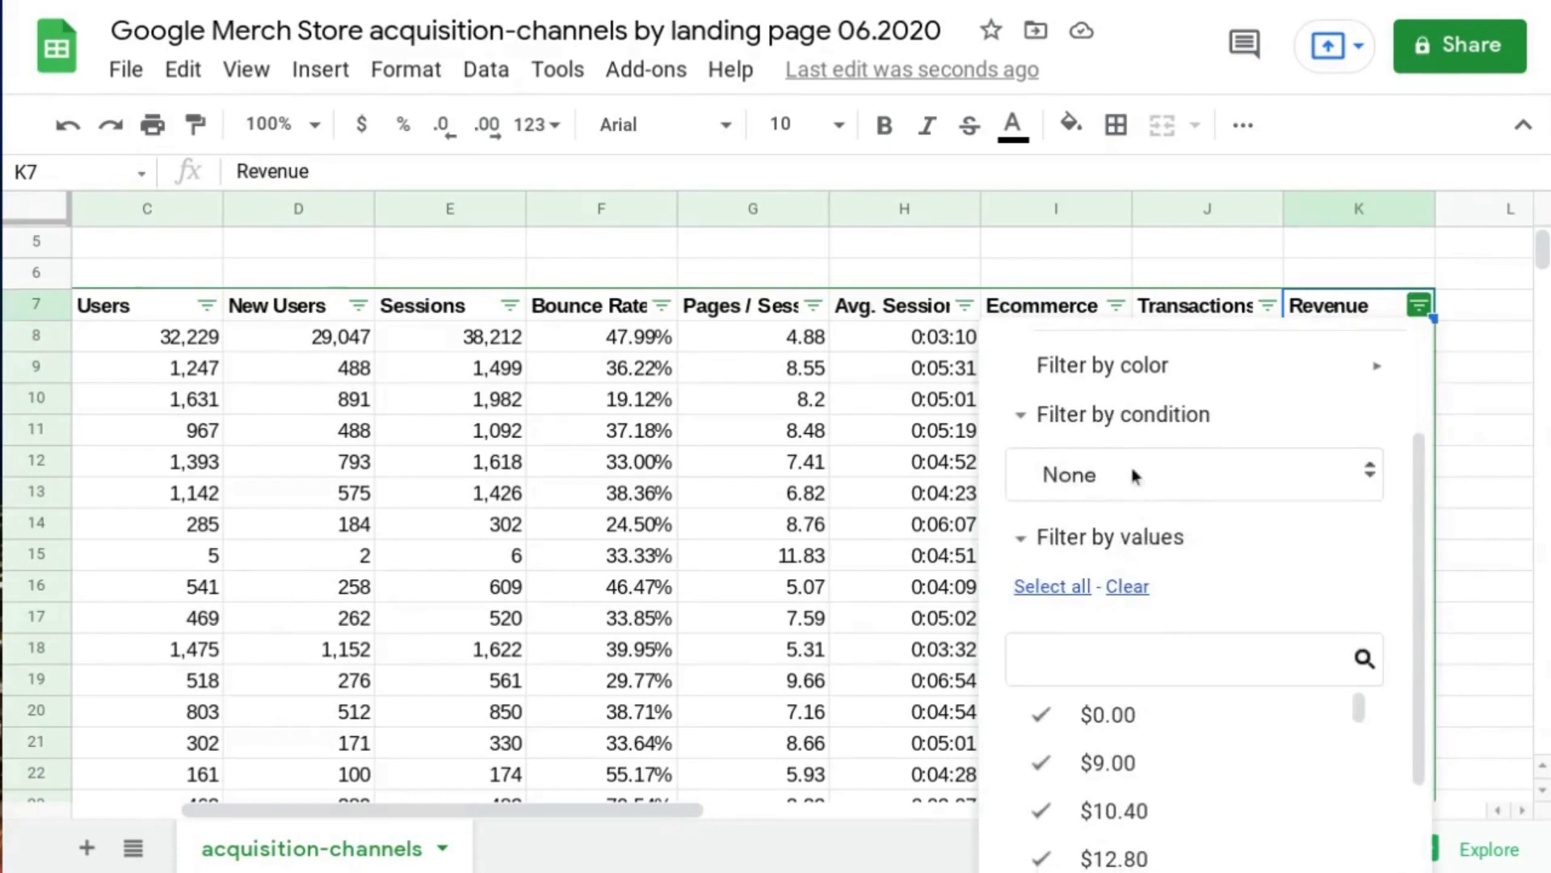
click(1087, 476)
scroll(1200, 530, down, 6)
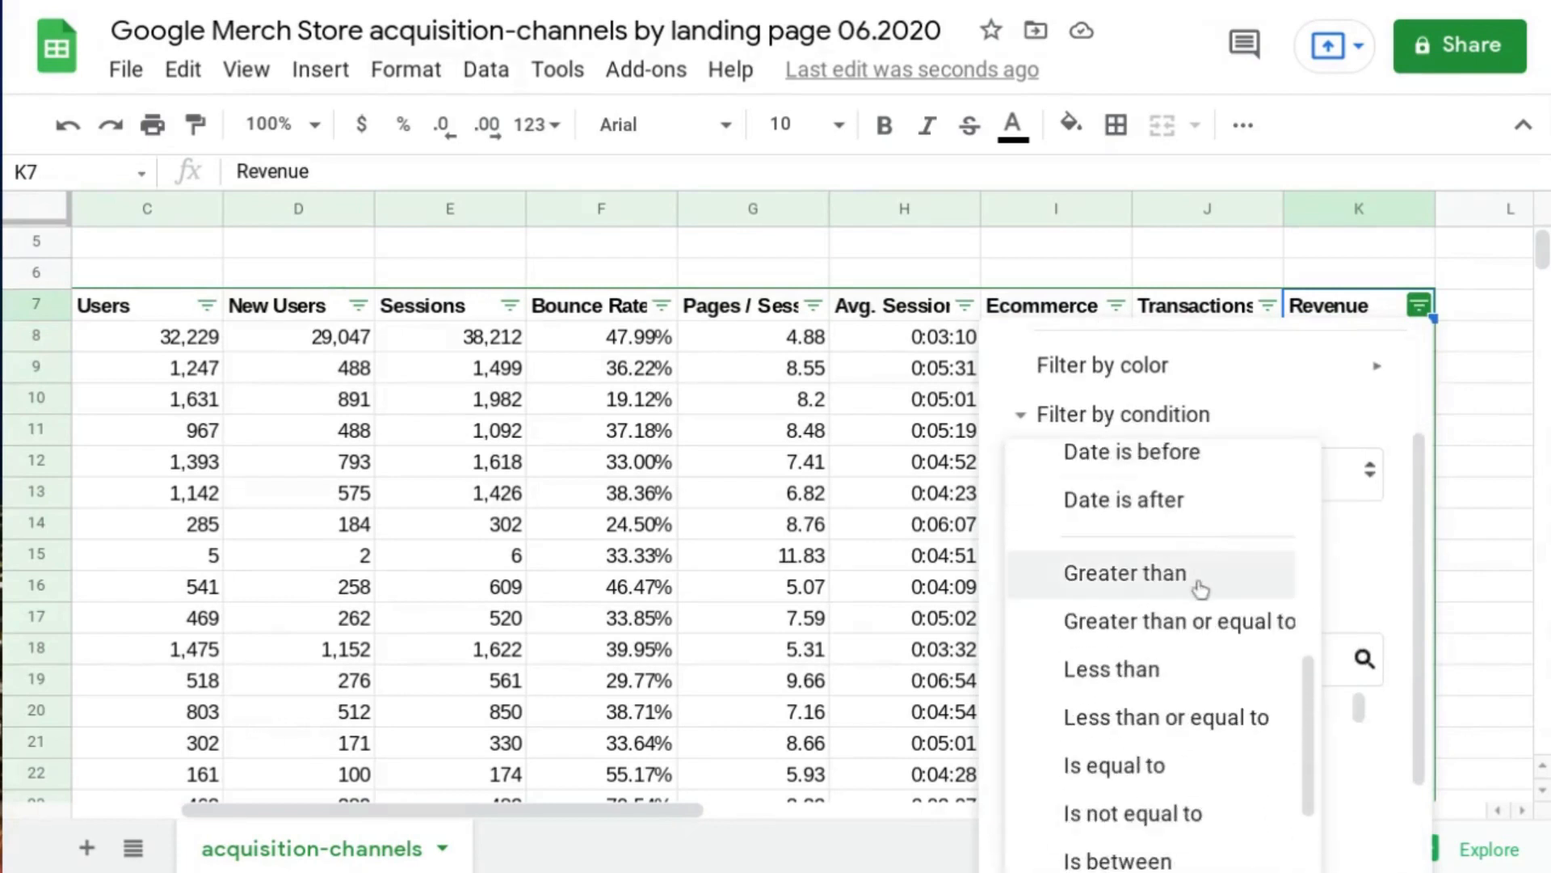
click(1174, 630)
click(1139, 549)
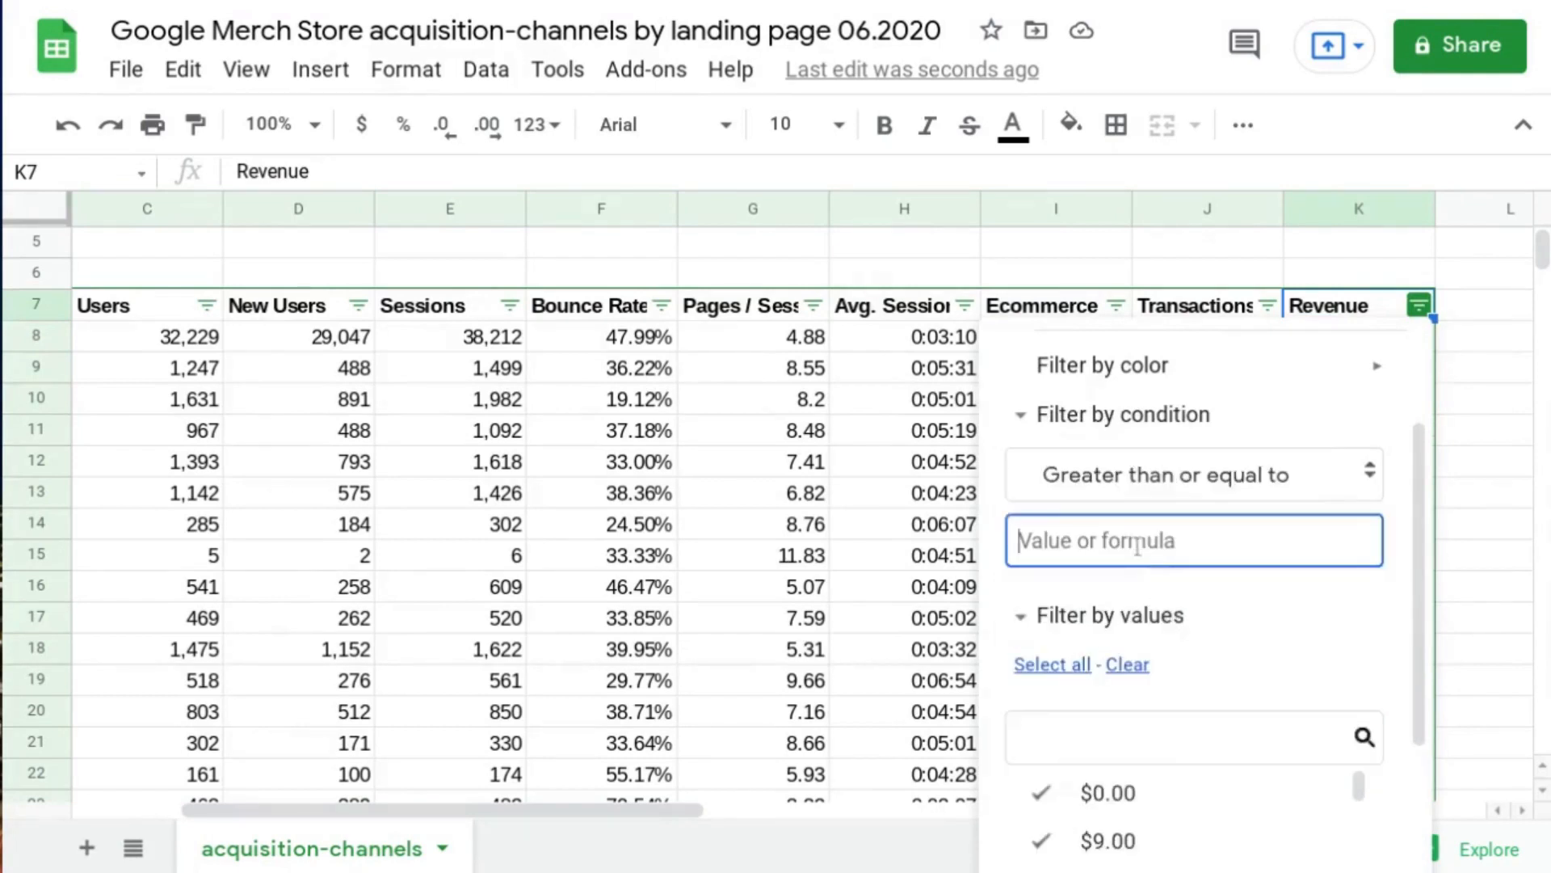
text(1000)
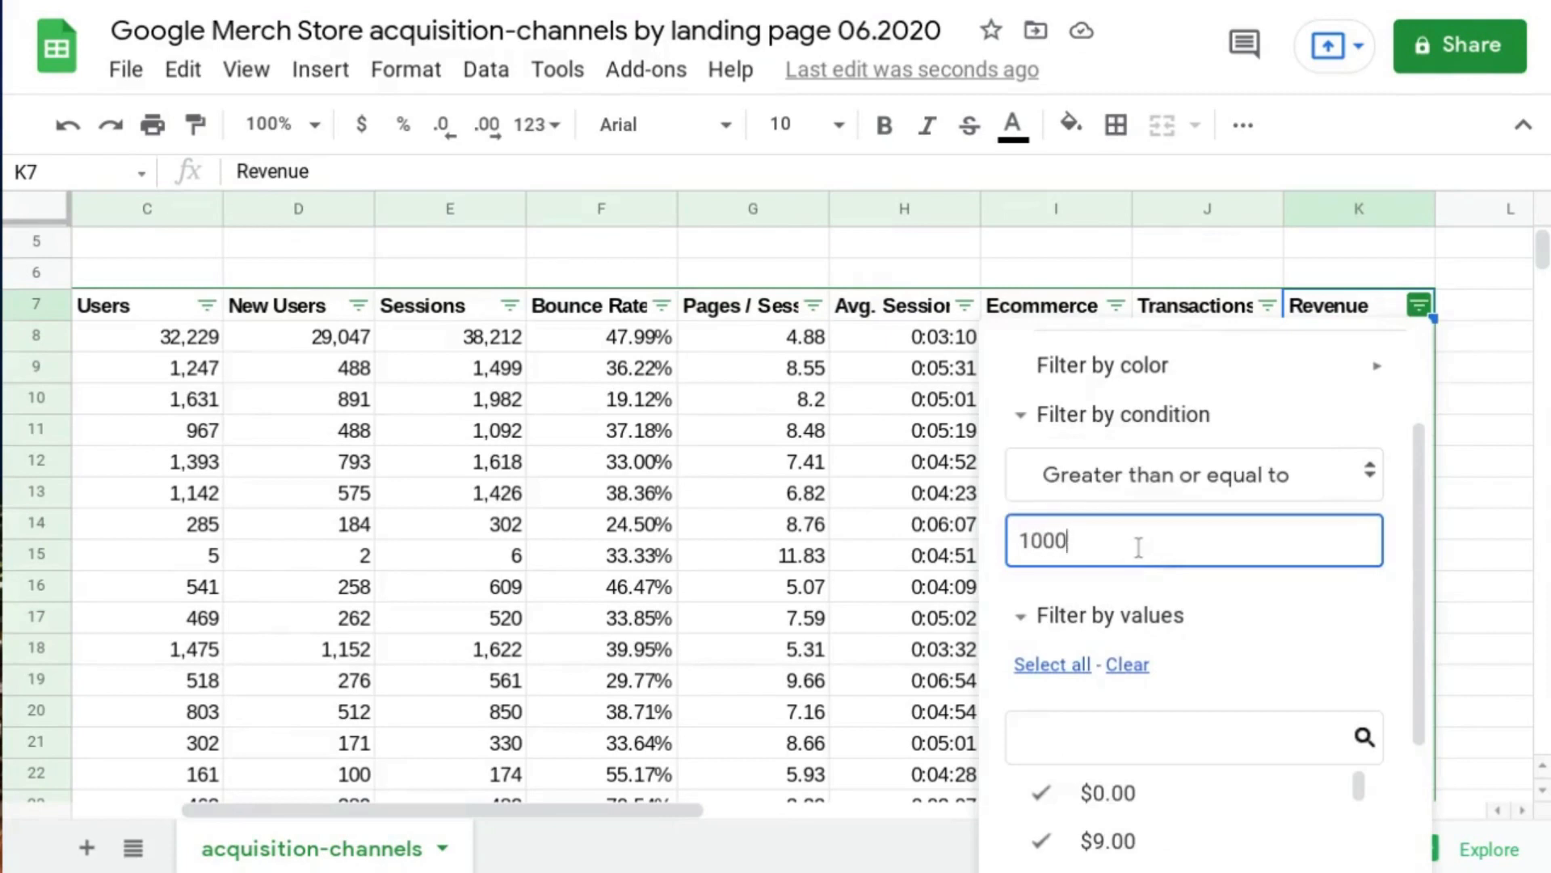
scroll(1139, 548, down, 3)
click(1346, 832)
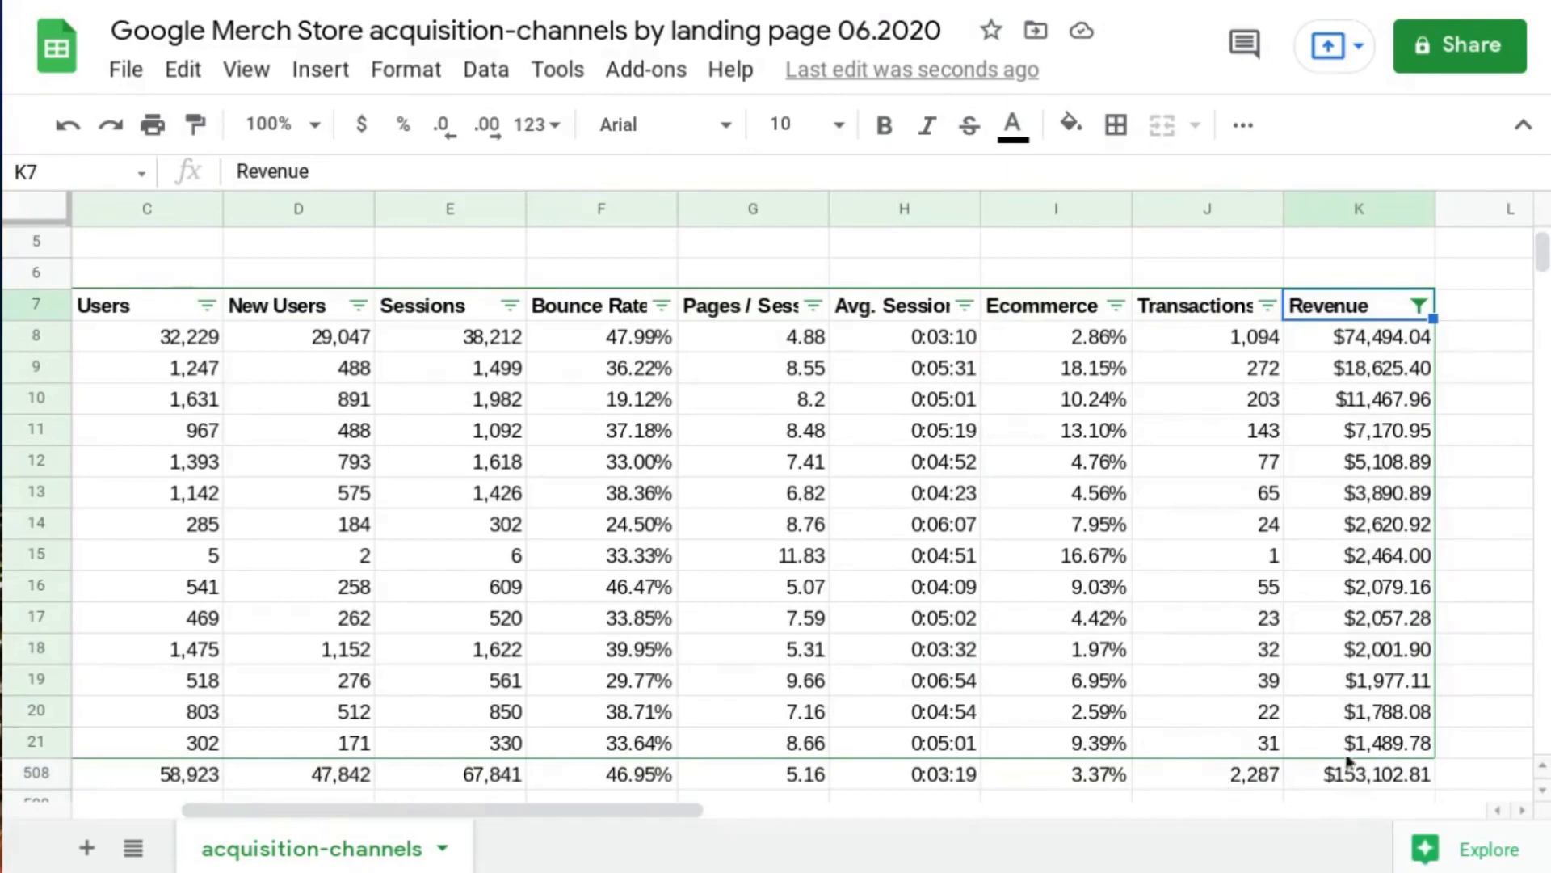
- Examine the full landing page paths in rows 12 to 14 and read row 14 across to its revenue
scroll(609, 812, left, 5)
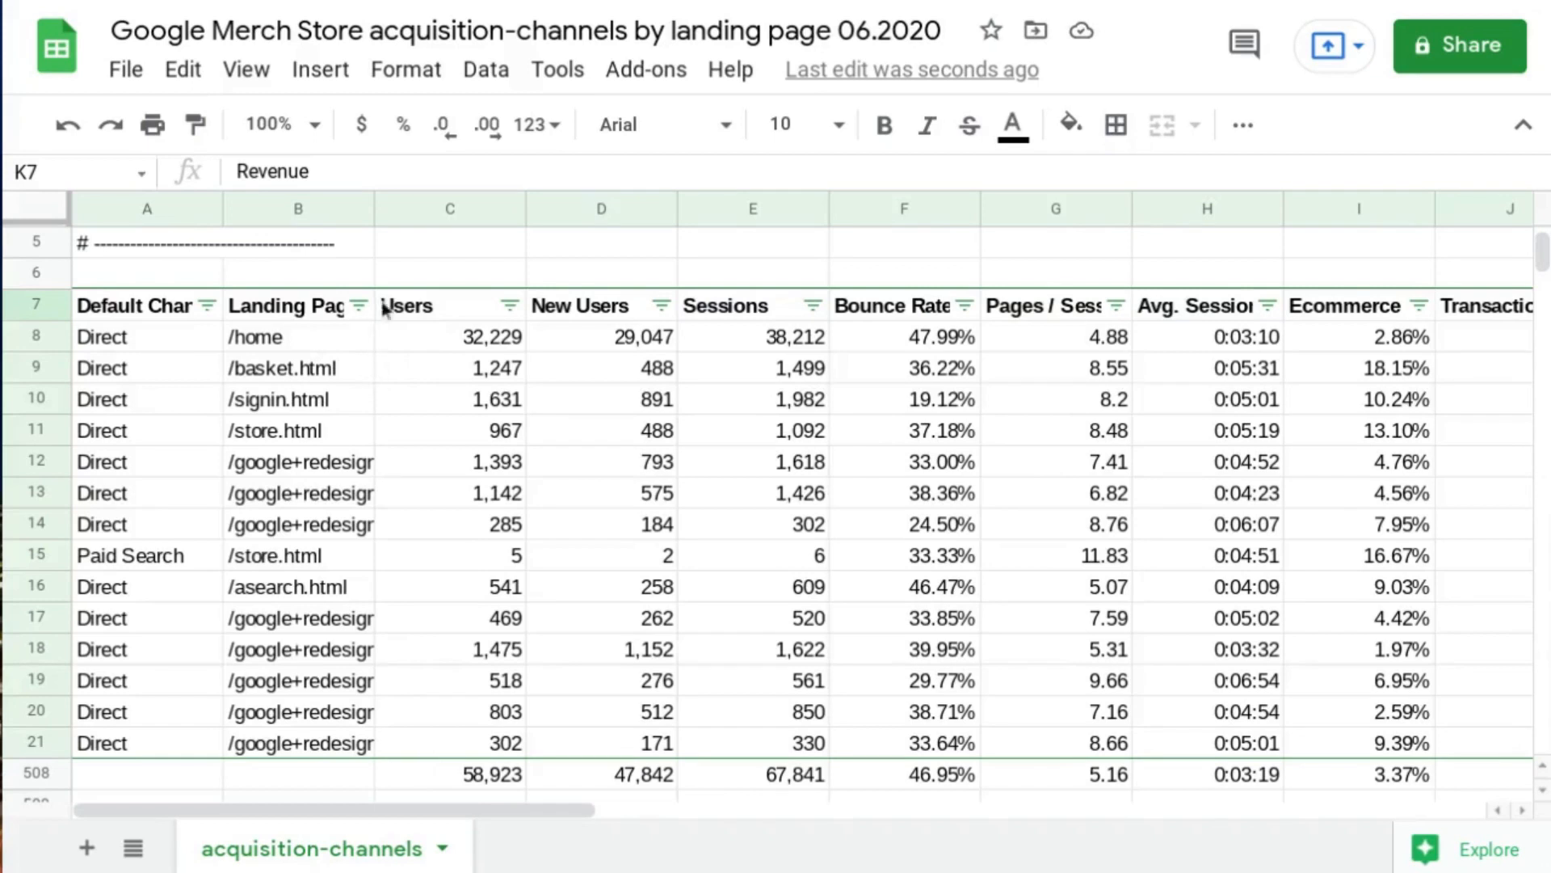
click(319, 473)
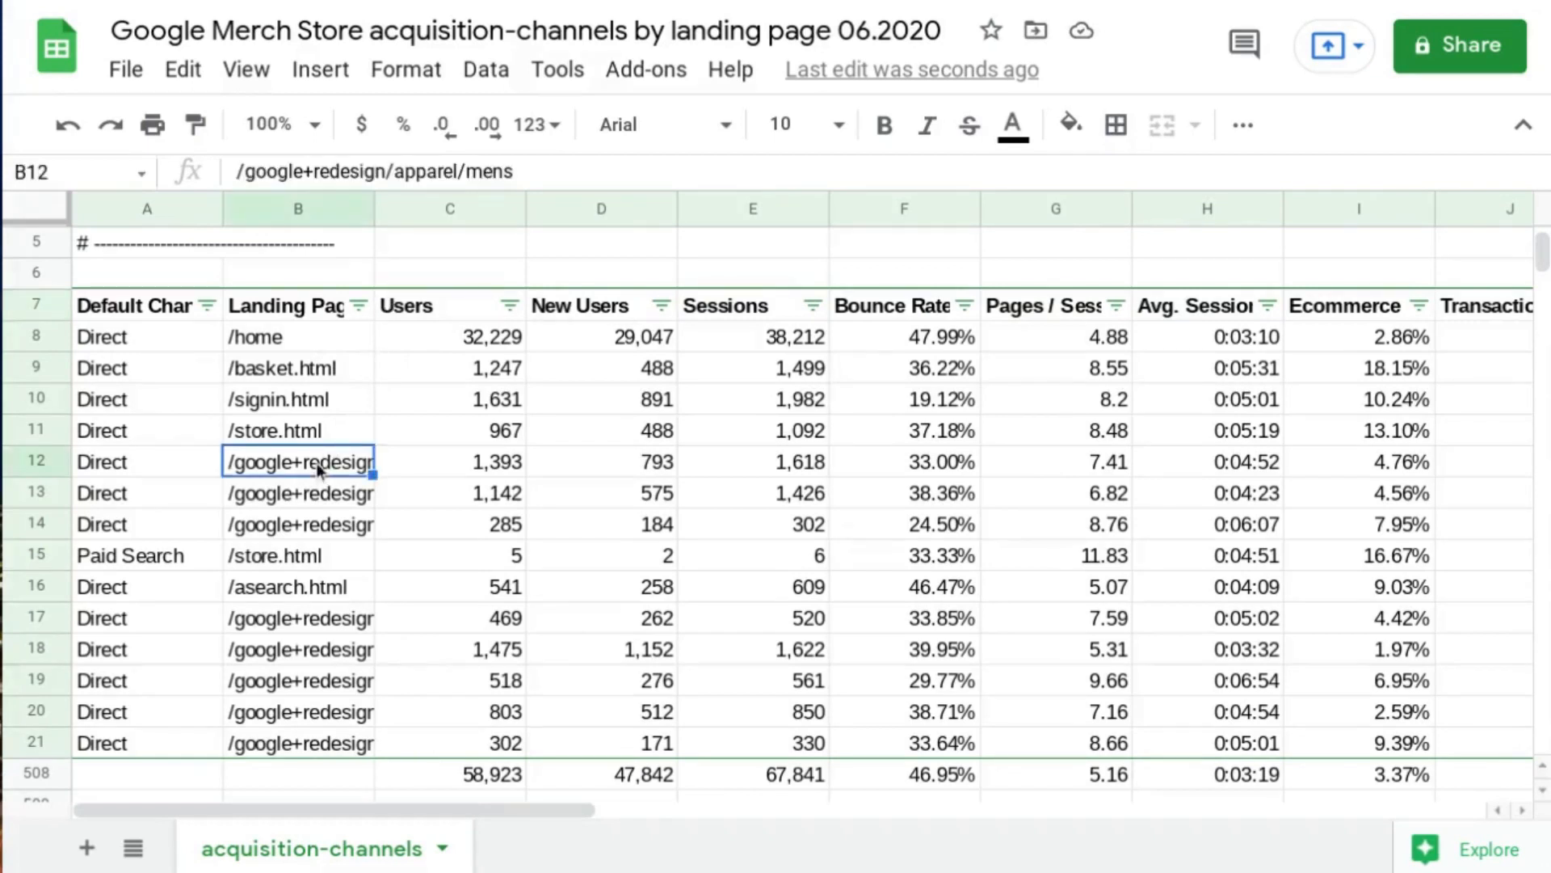
key(Down)
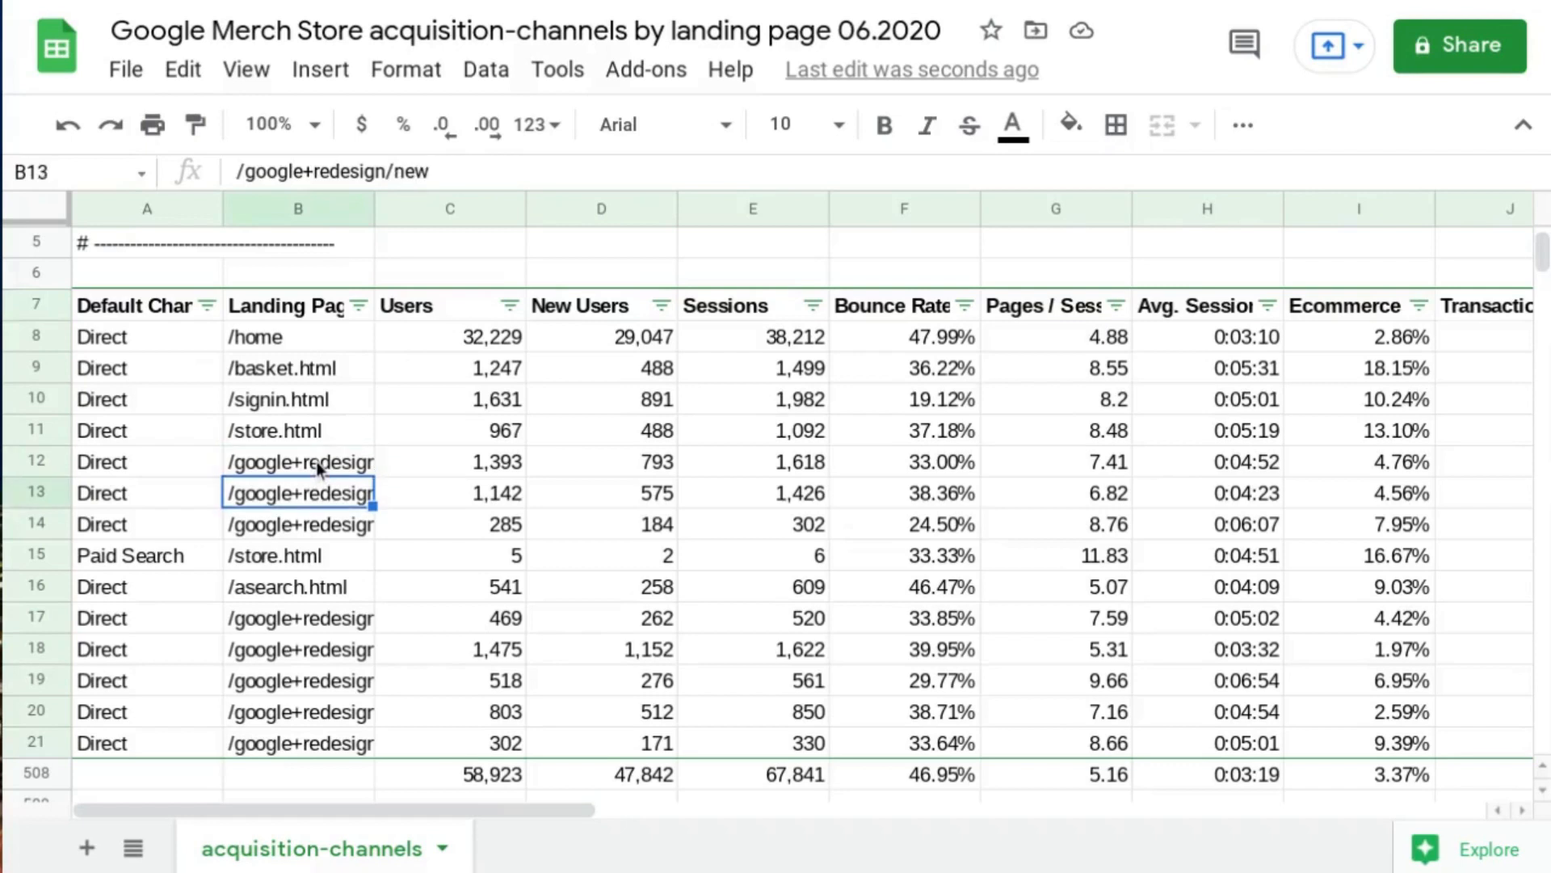
key(Up)
key(Down)
key(Down)
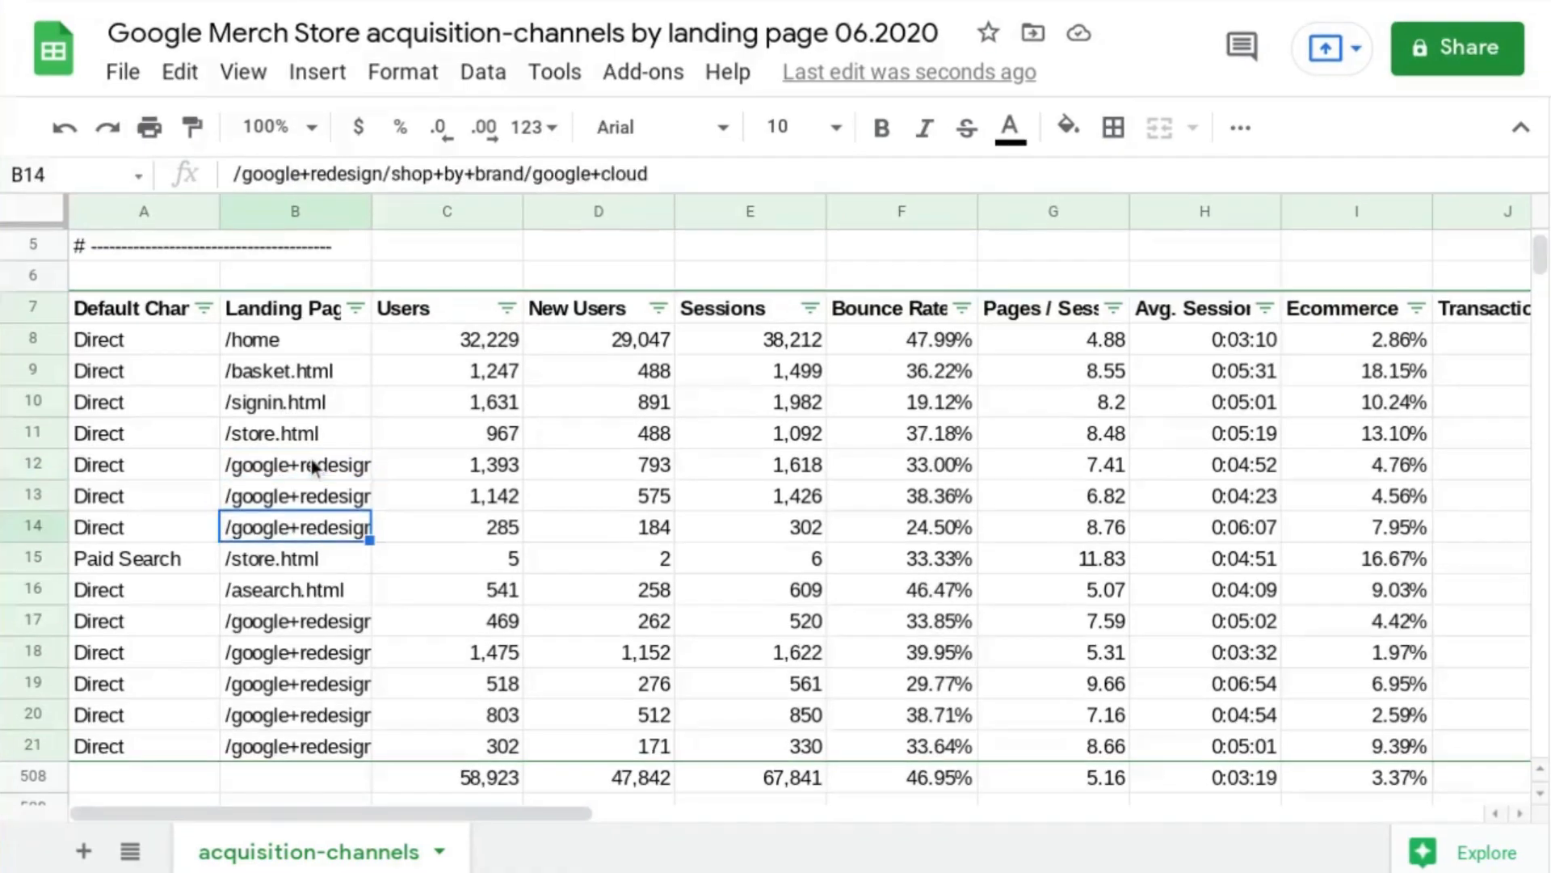
key(Right)
key(Right)
key(Right)
key(Right)
key(Right)
key(Right)
key(Right)
key(Right)
key(Right)
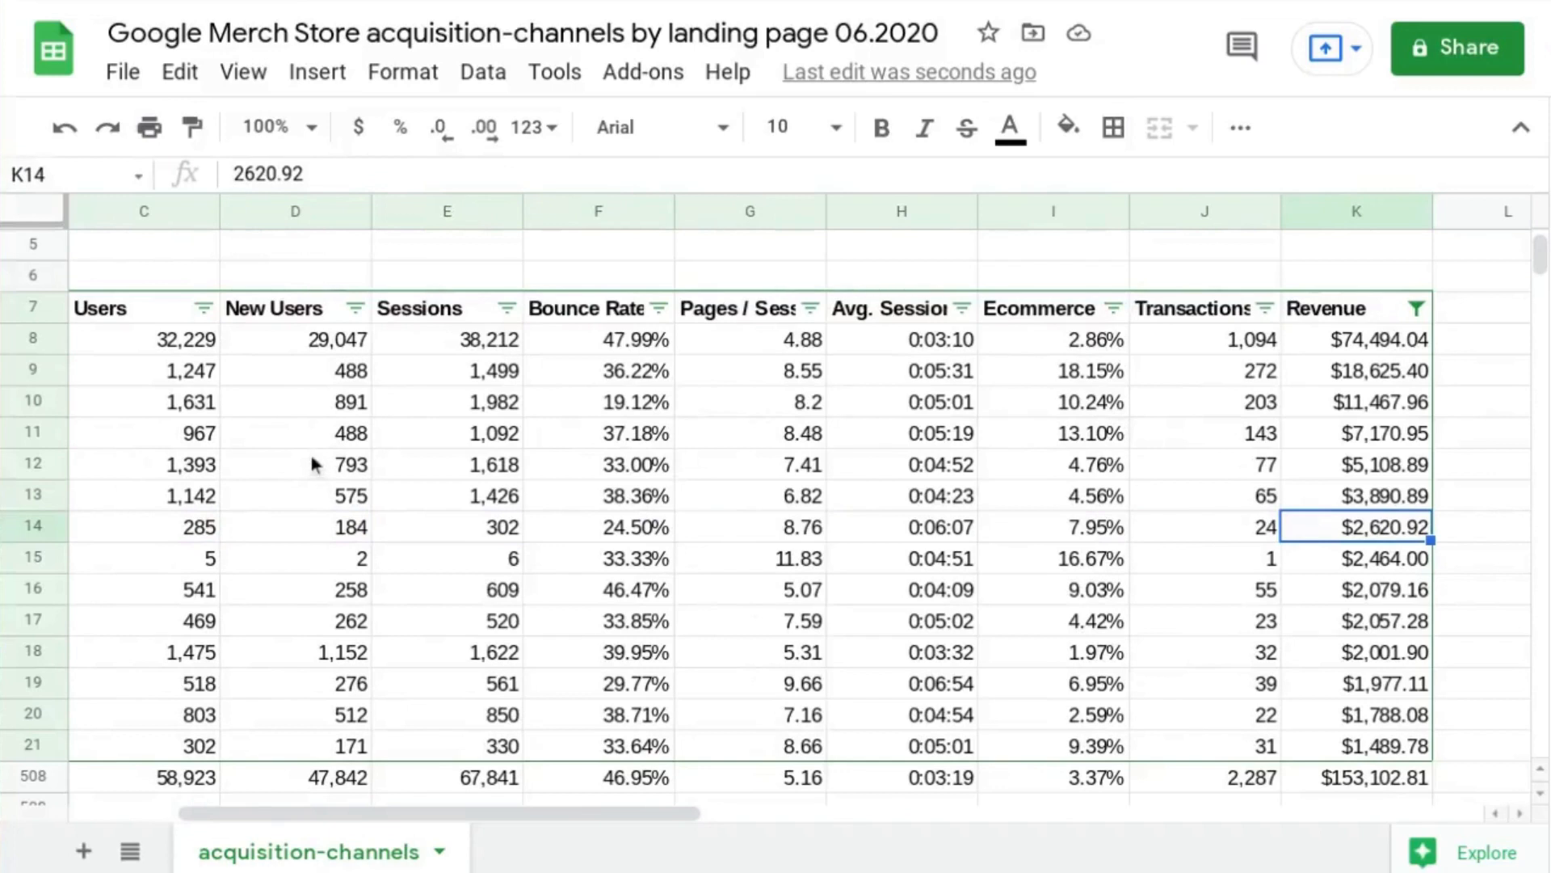
key(Left)
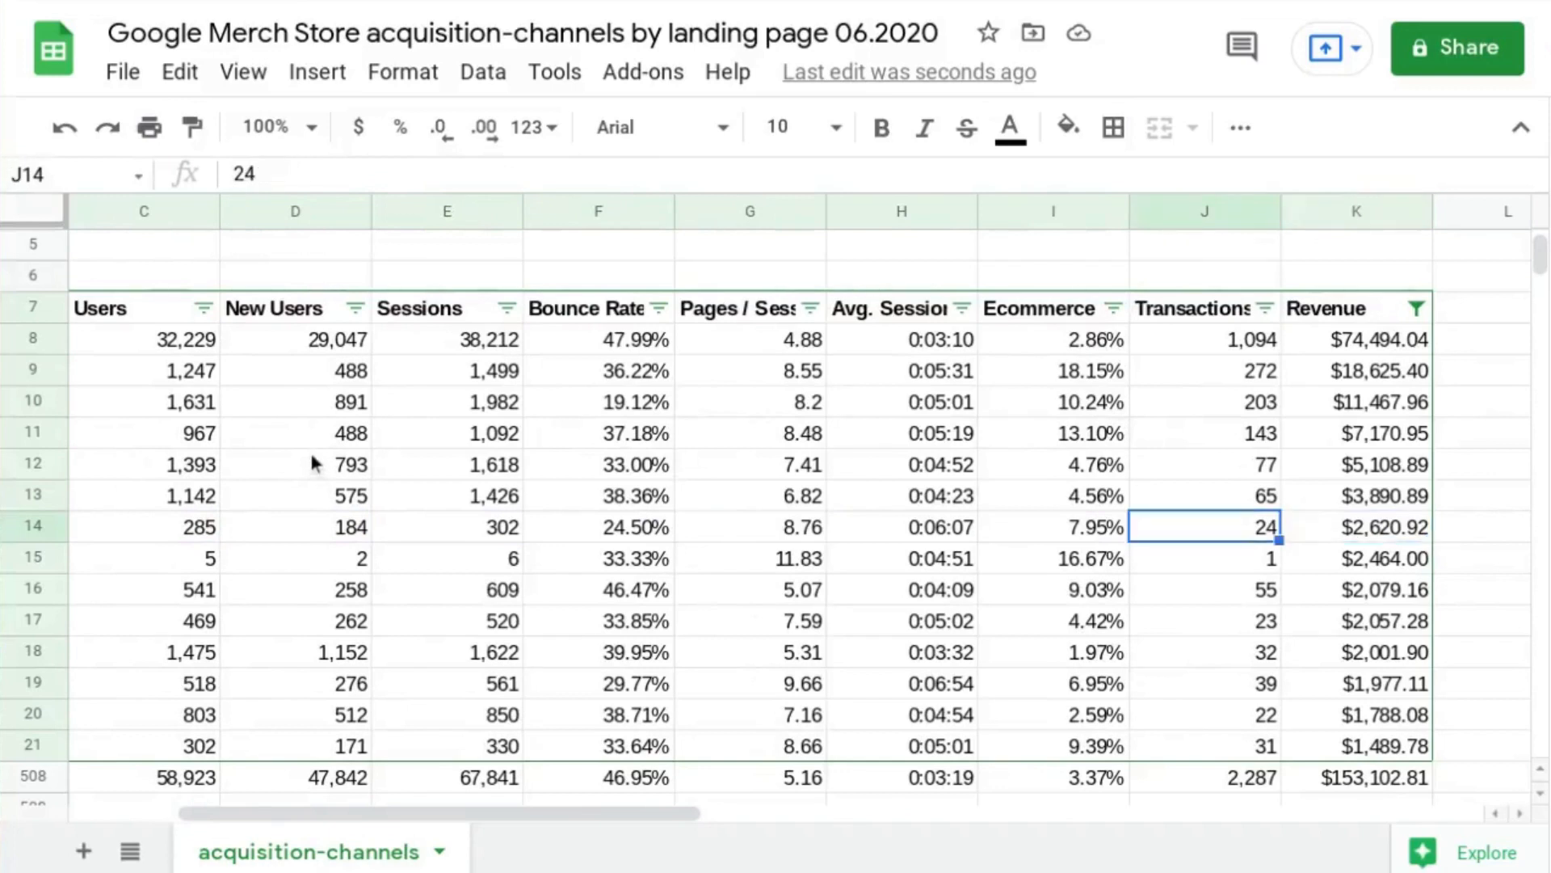
key(Left)
key(Left)
key(Left)
key(Left)
key(Left)
key(Left)
key(Left)
key(Left)
key(Left)
- Examine the Paid Search row and the full landing page paths in rows 15 to 21
key(Down)
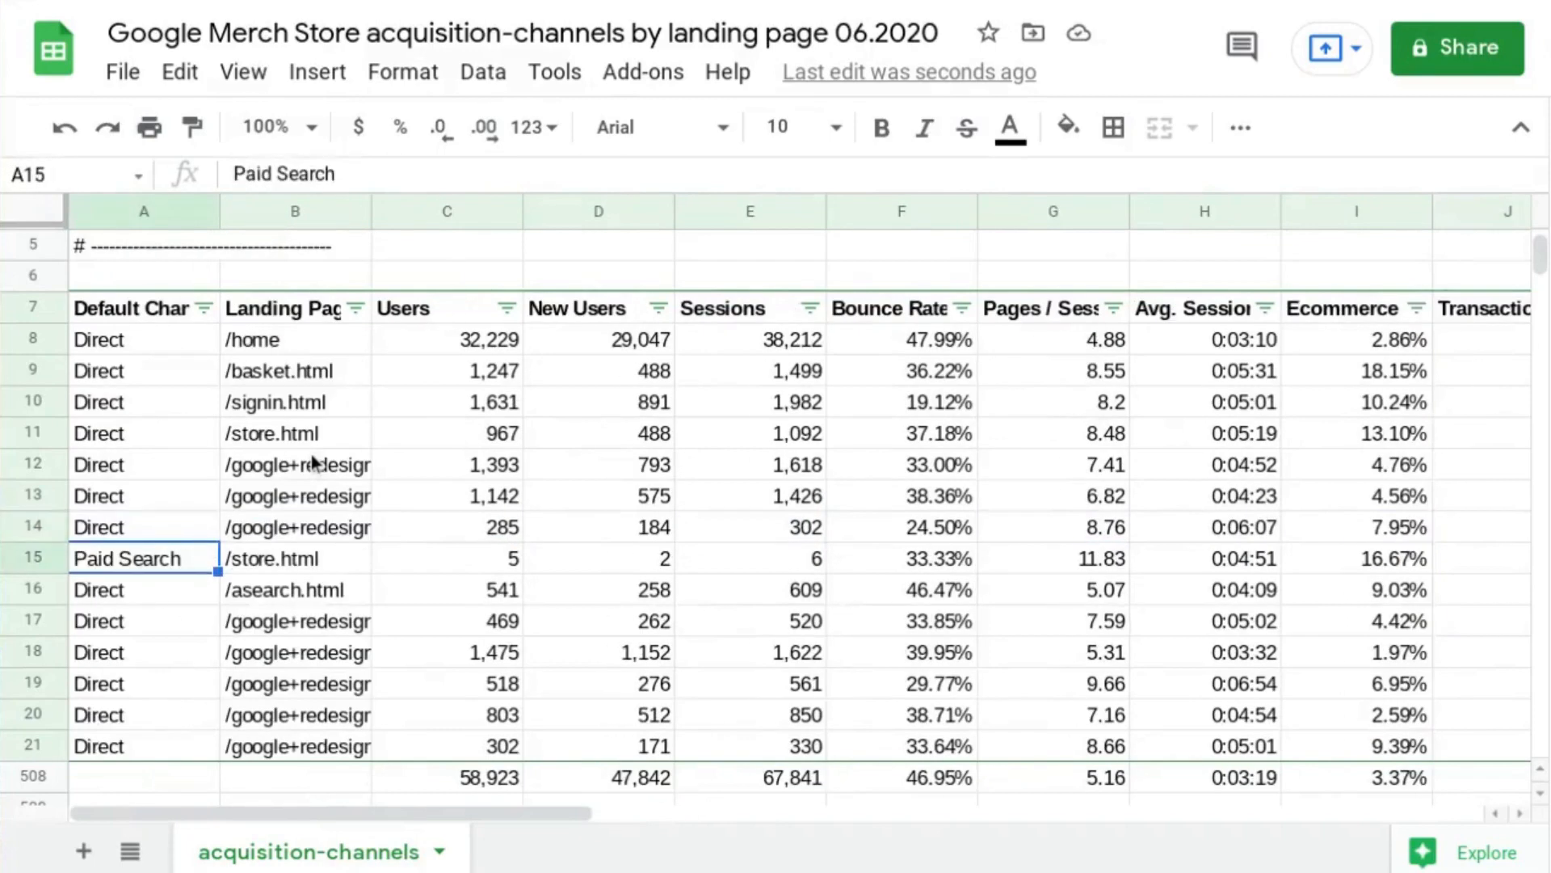
key(Right)
key(Down)
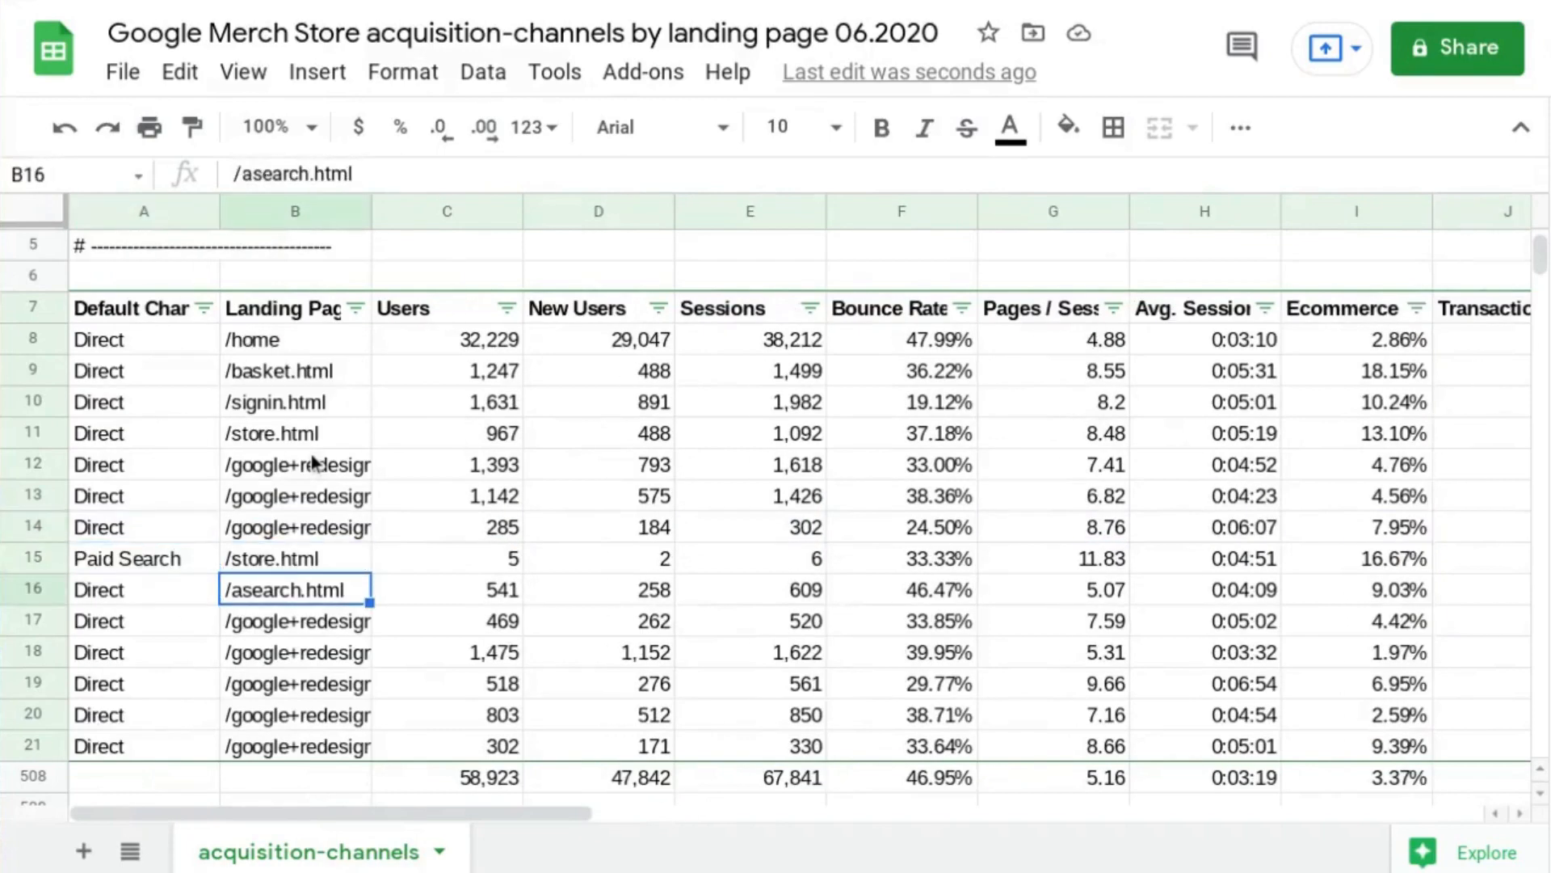
key(Up)
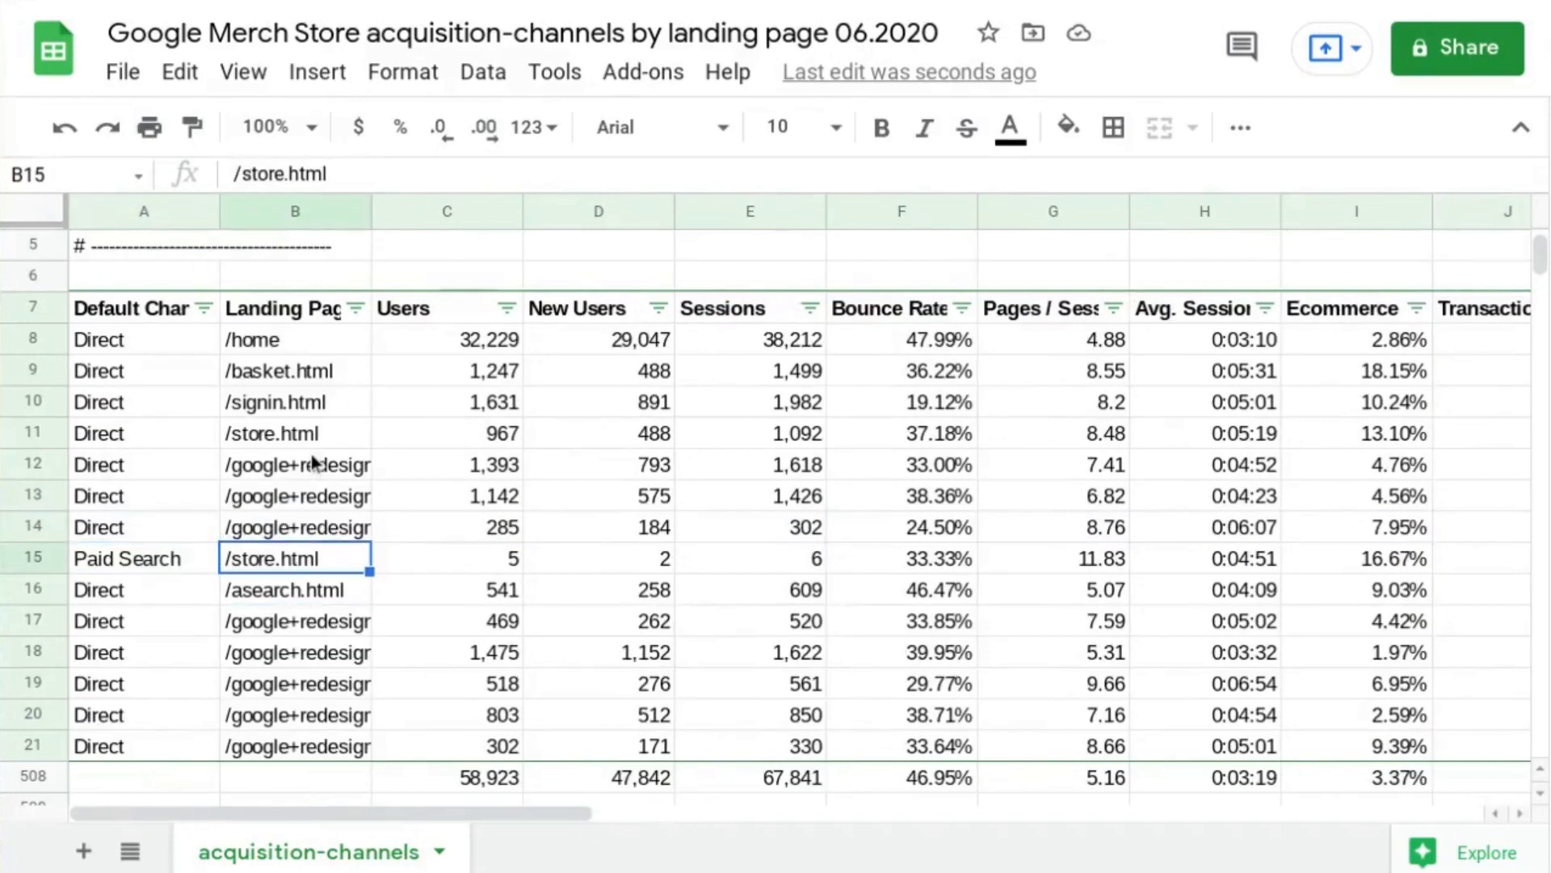
key(Down)
key(Down)
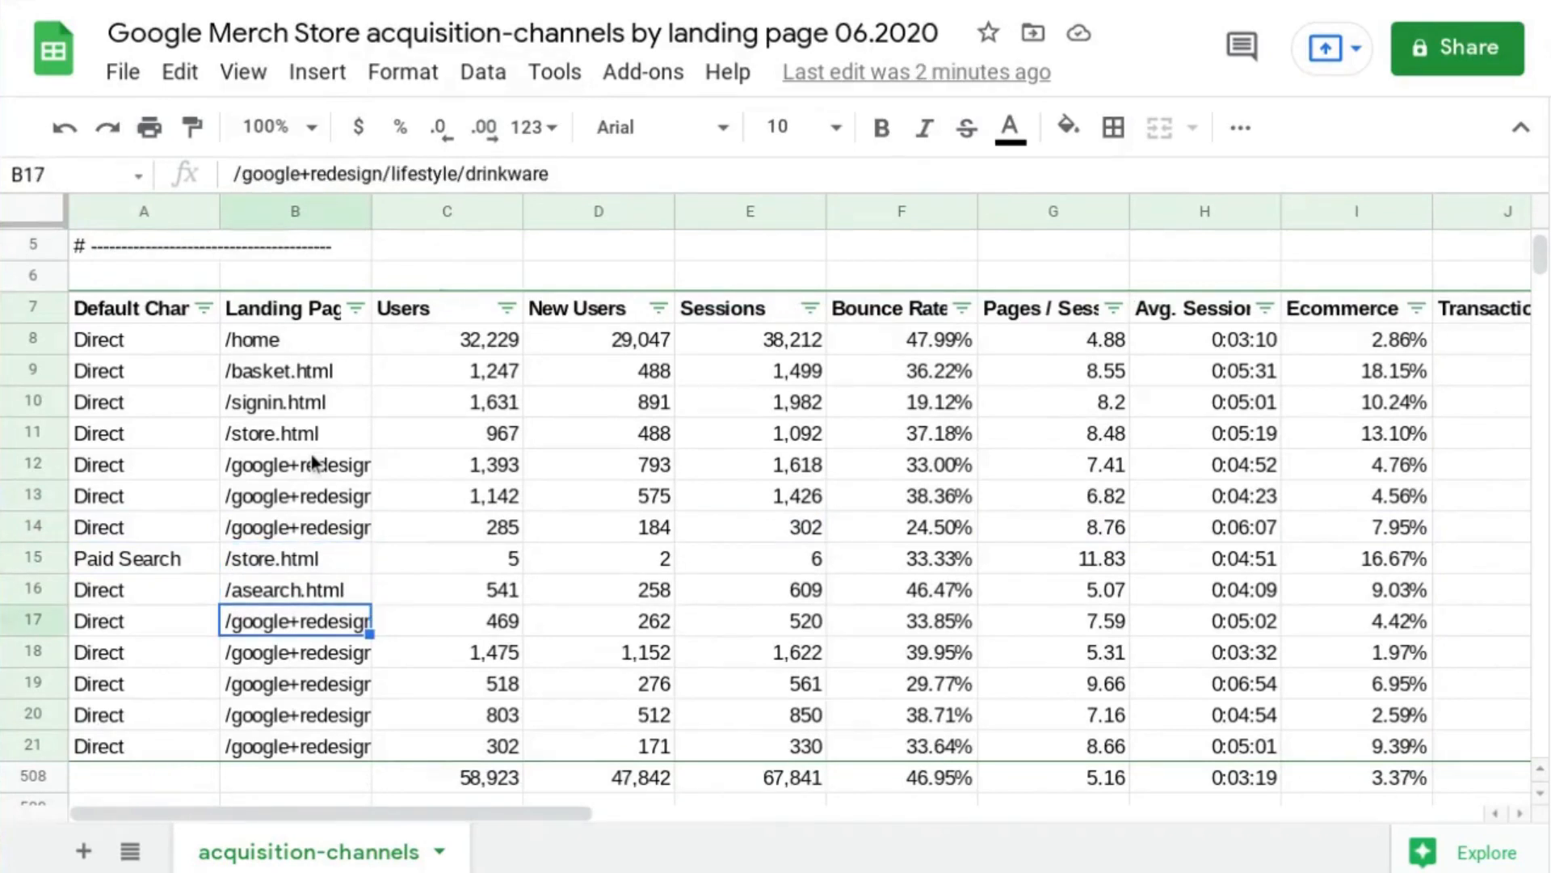
key(Down)
key(Down)
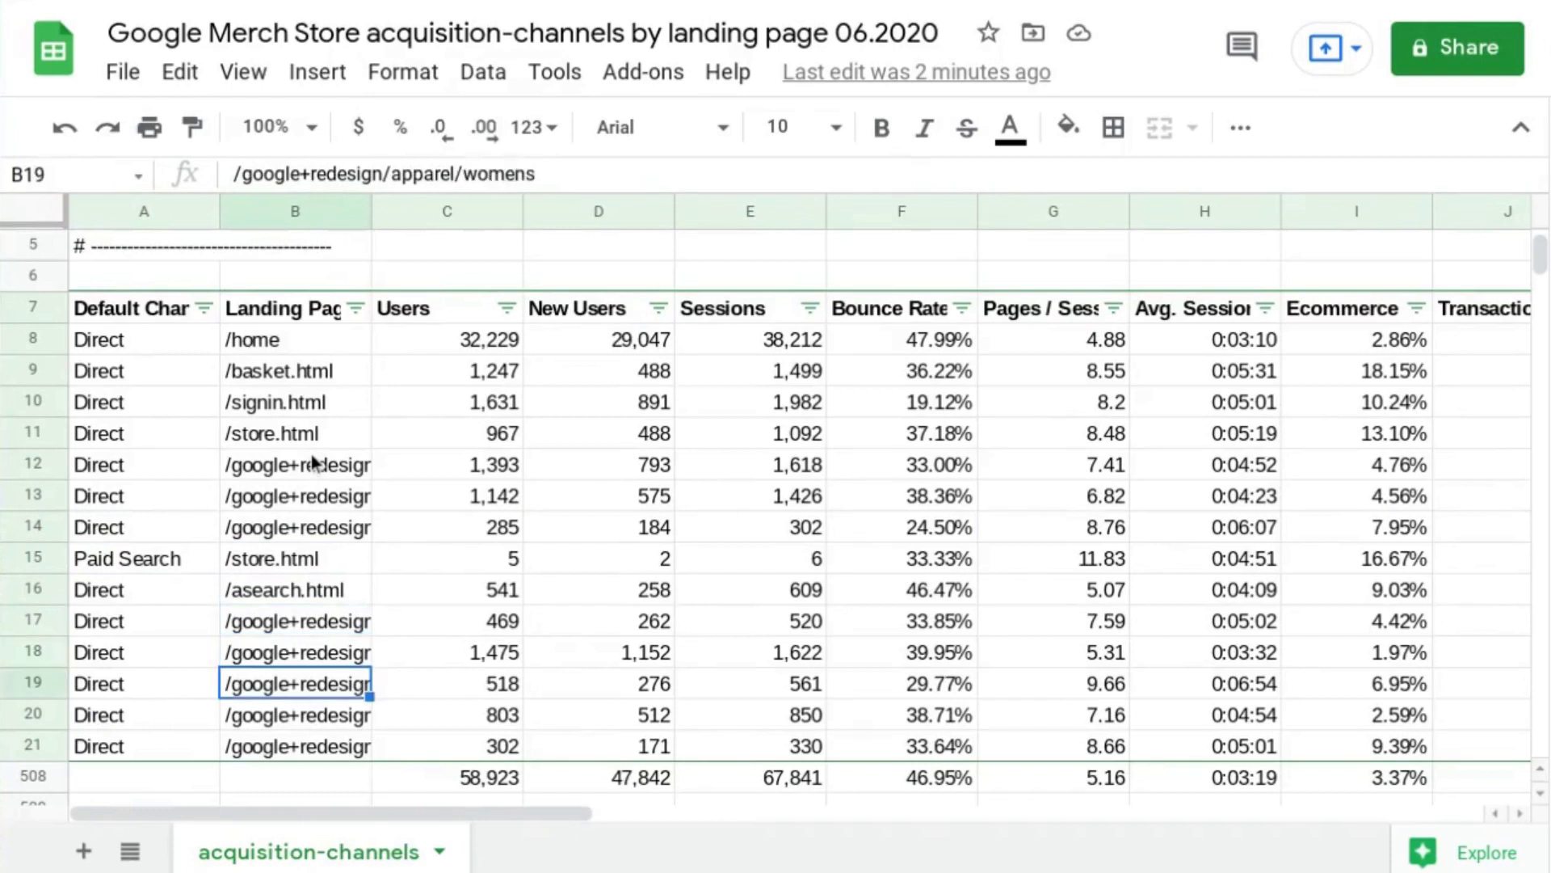
key(Up)
key(Down)
key(Down)
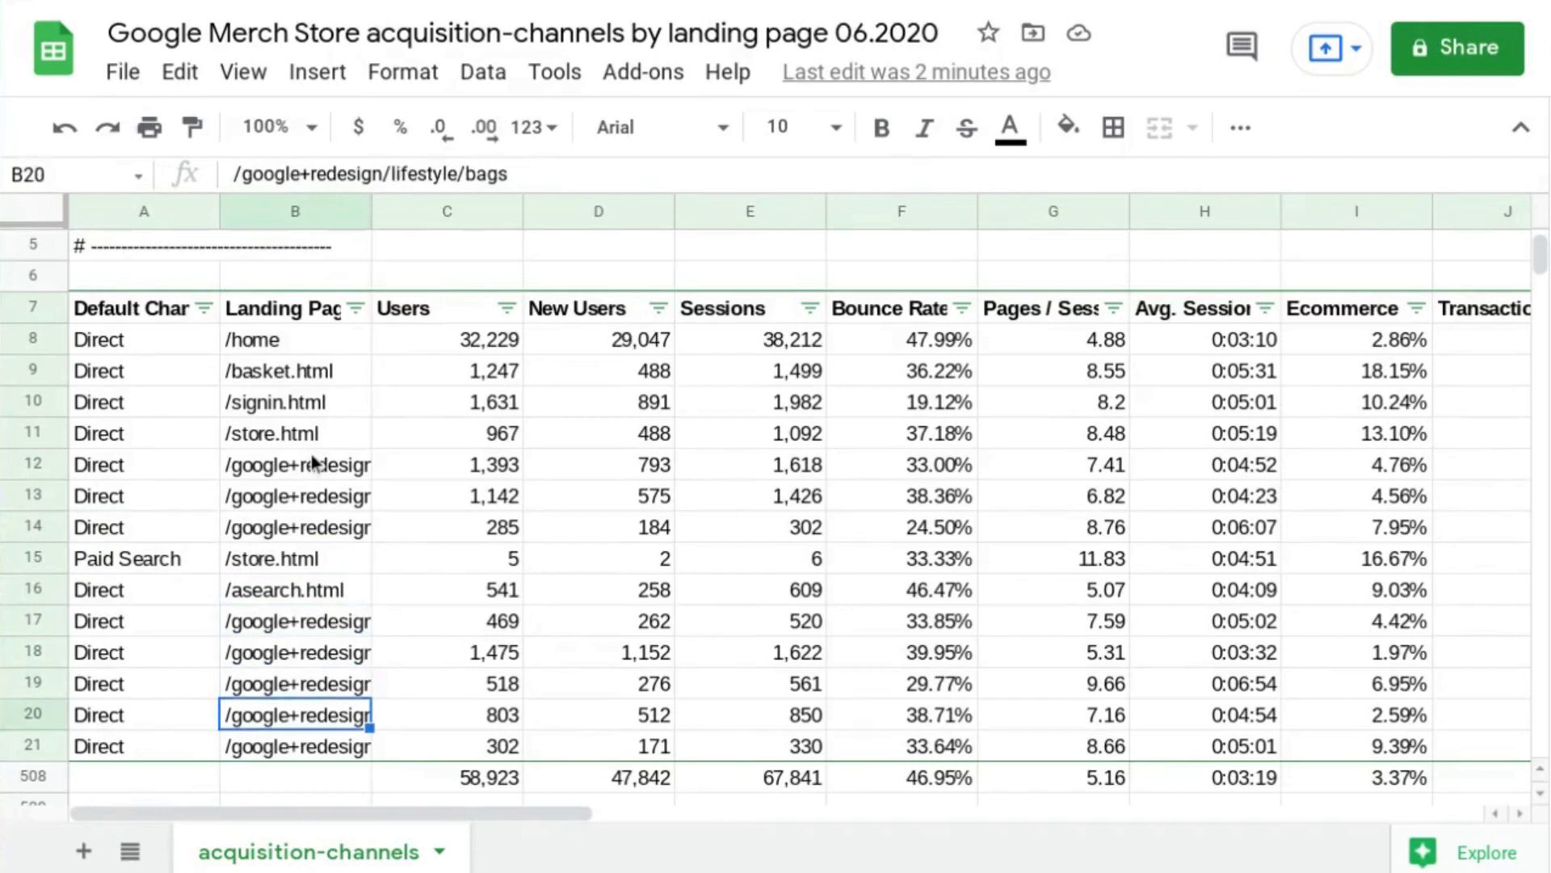
key(Down)
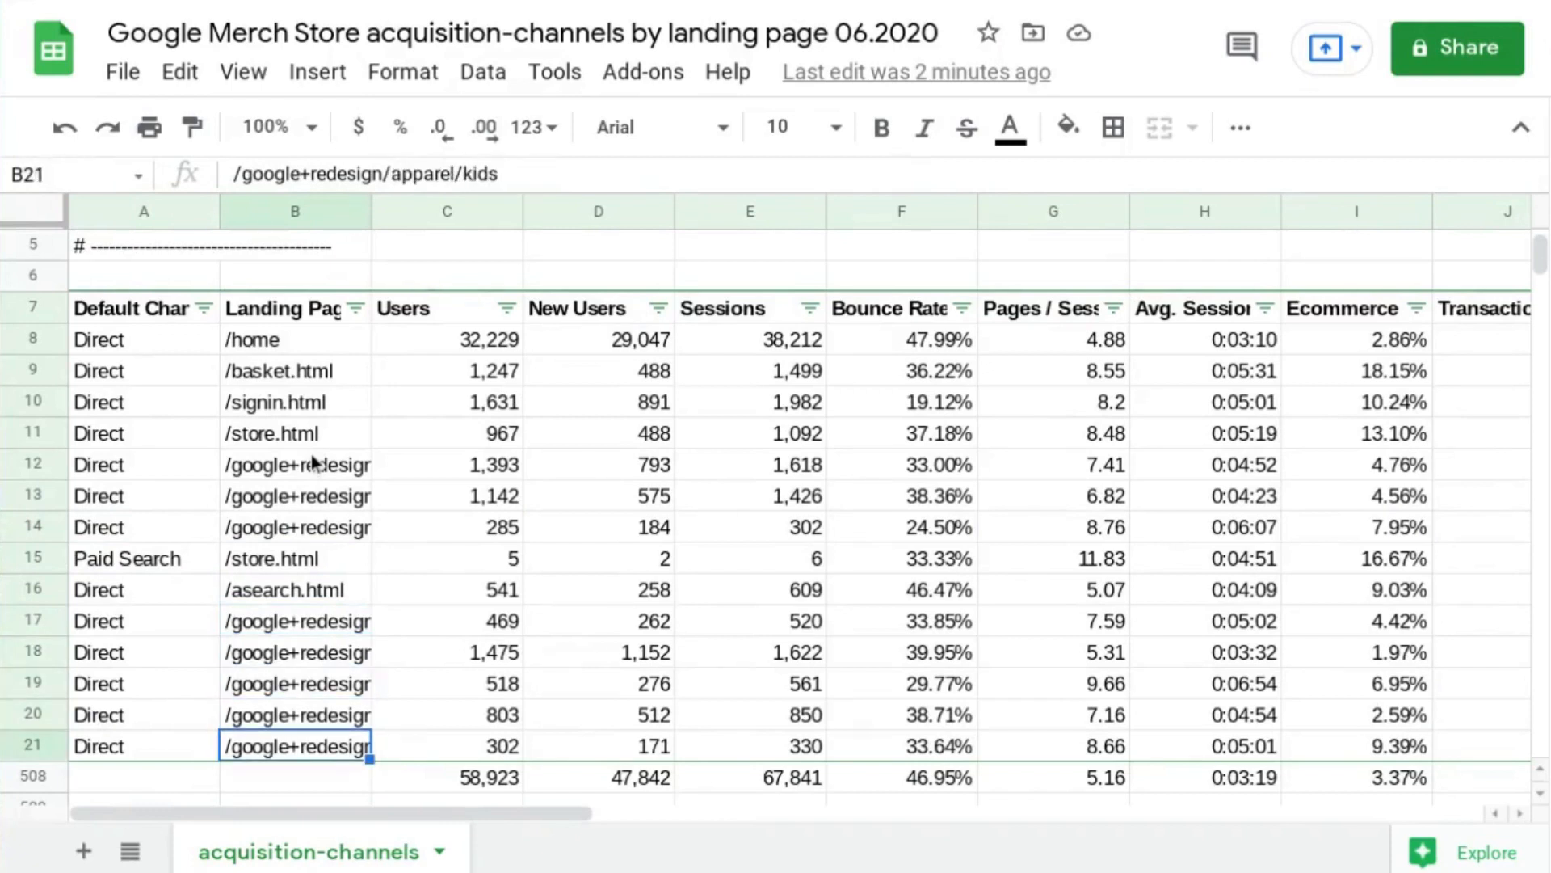
- Examine the metrics of row 21, the last filtered row, across to its revenue
key(Right)
key(Right)
key(Right)
key(Right)
key(Right)
key(Right)
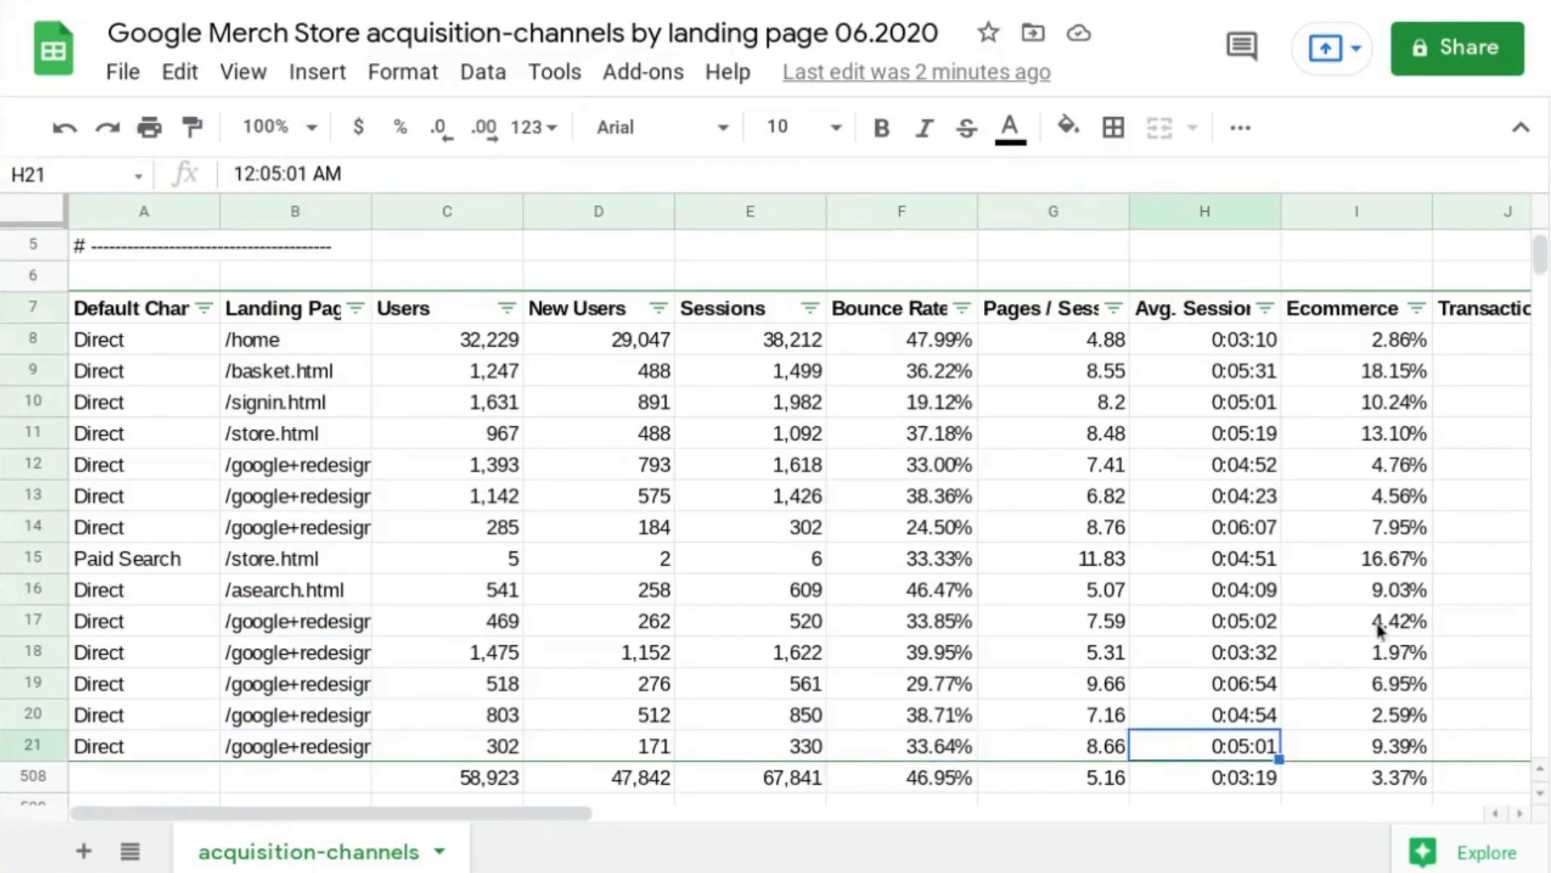
key(Right)
key(Right)
key(Right)
key(Right)
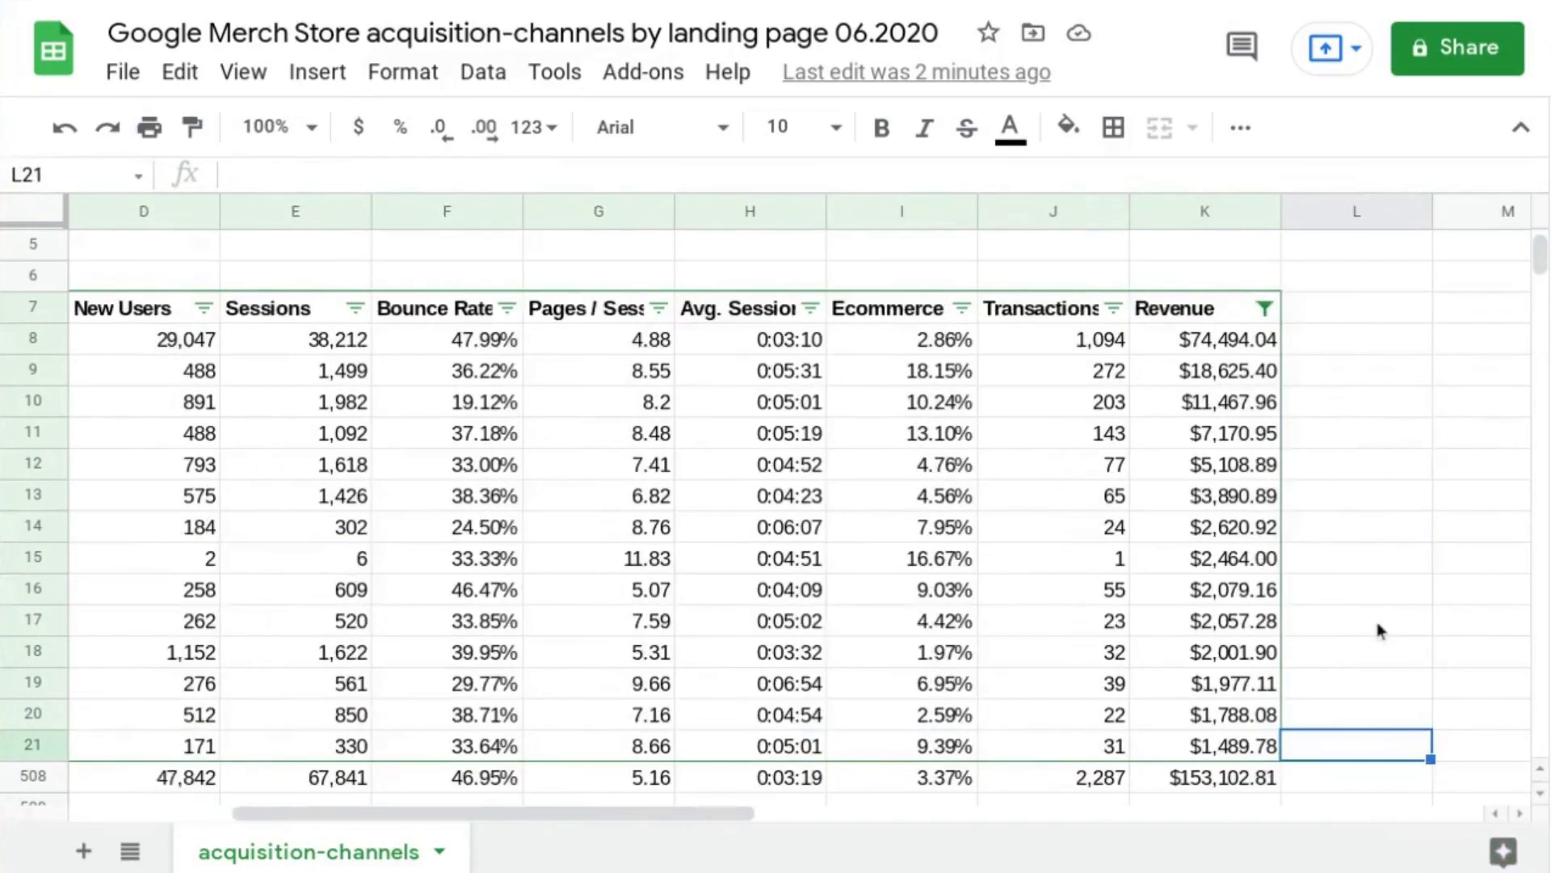
key(Left)
key(Left)
key(Left)
key(Left)
key(Left)
key(Left)
key(Left)
key(Left)
key(Left)
key(Left)
key(Left)
key(Right)
key(Right)
key(Right)
key(Right)
key(Right)
key(Right)
key(Right)
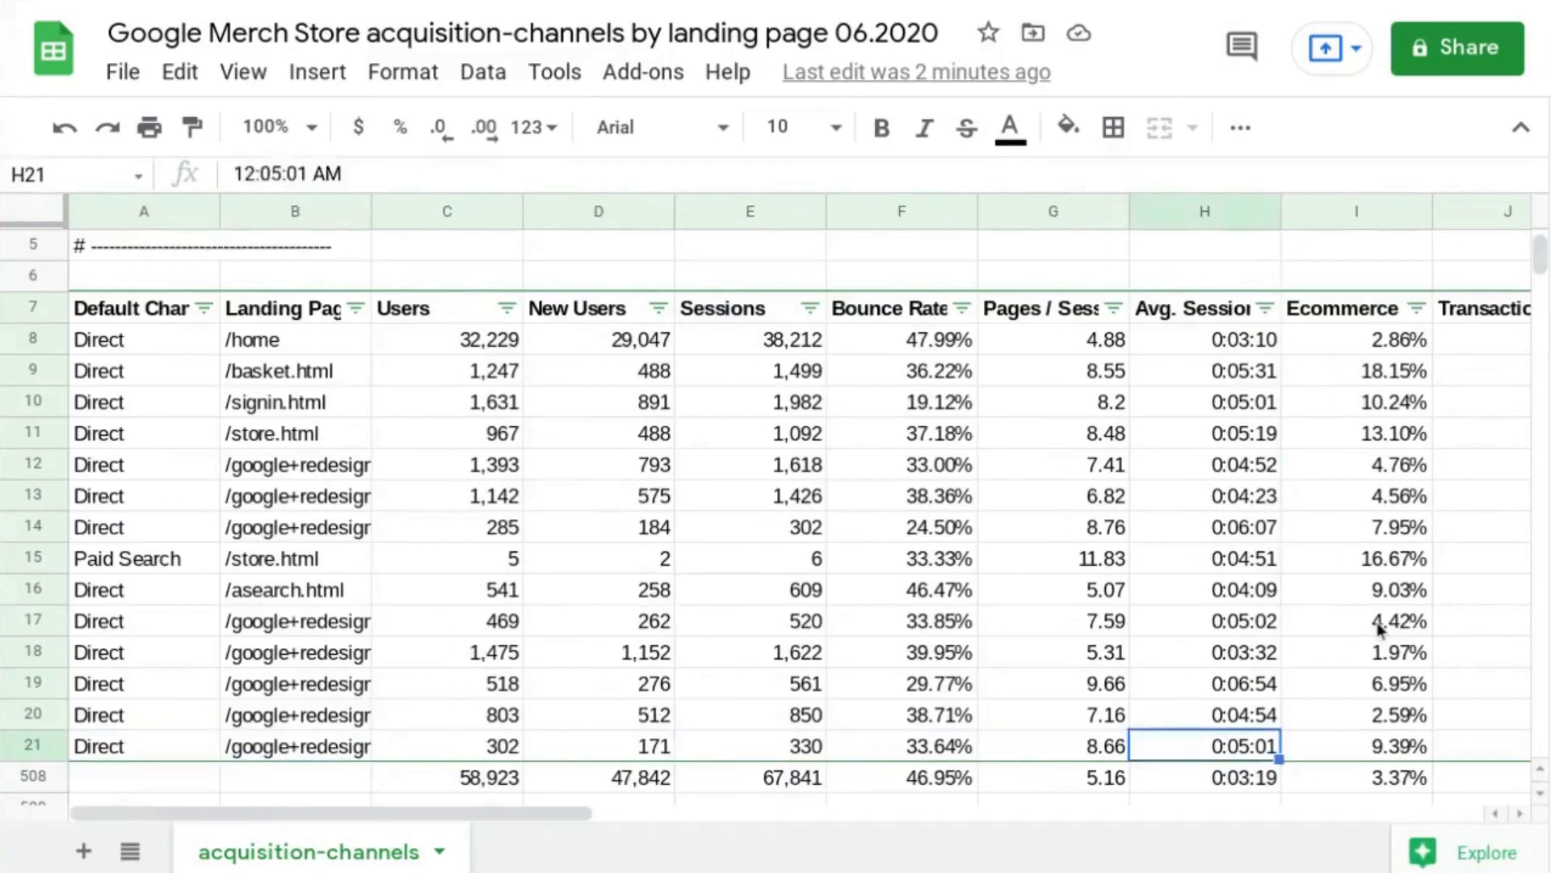
key(Right)
key(Right)
key(Right)
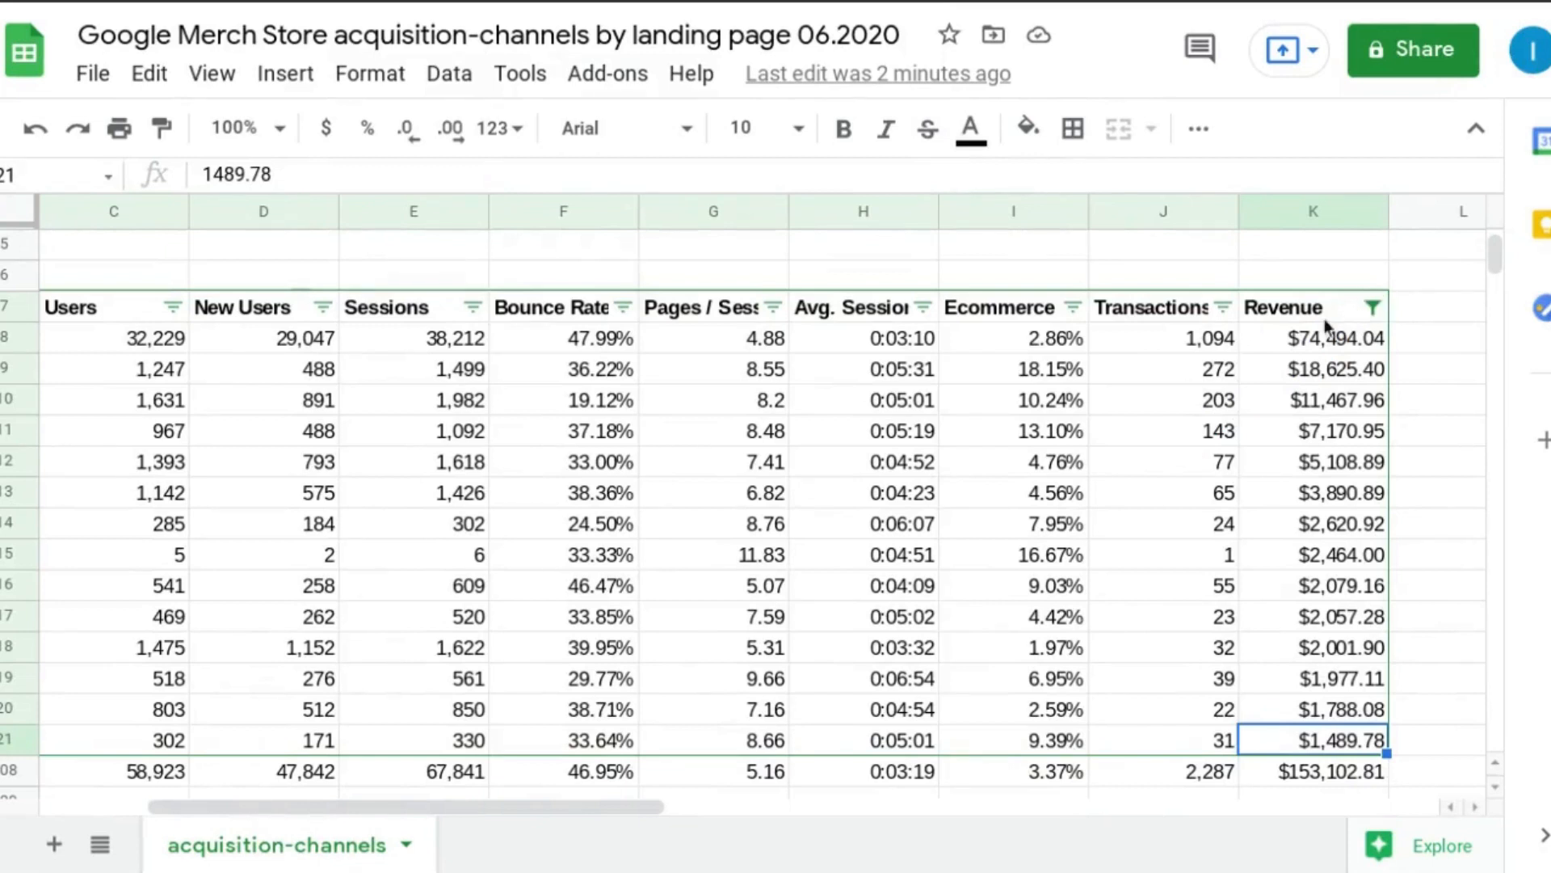
- Filter the Ecommerce Conversion Rate column by condition to values greater than or equal to .05
click(1072, 308)
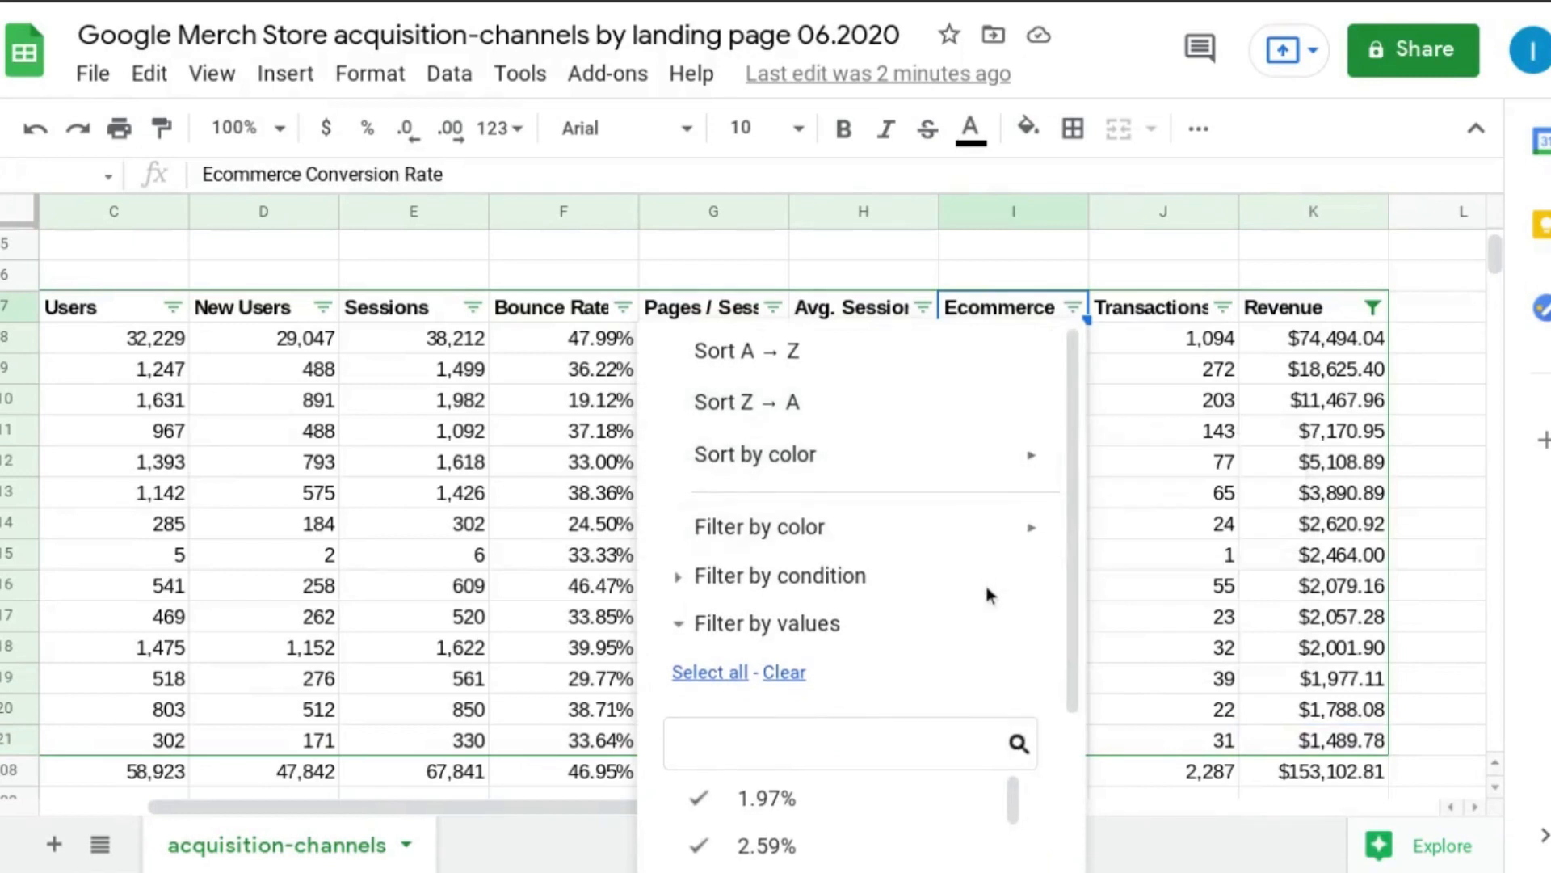
scroll(987, 593, down, 1)
scroll(984, 585, down, 2)
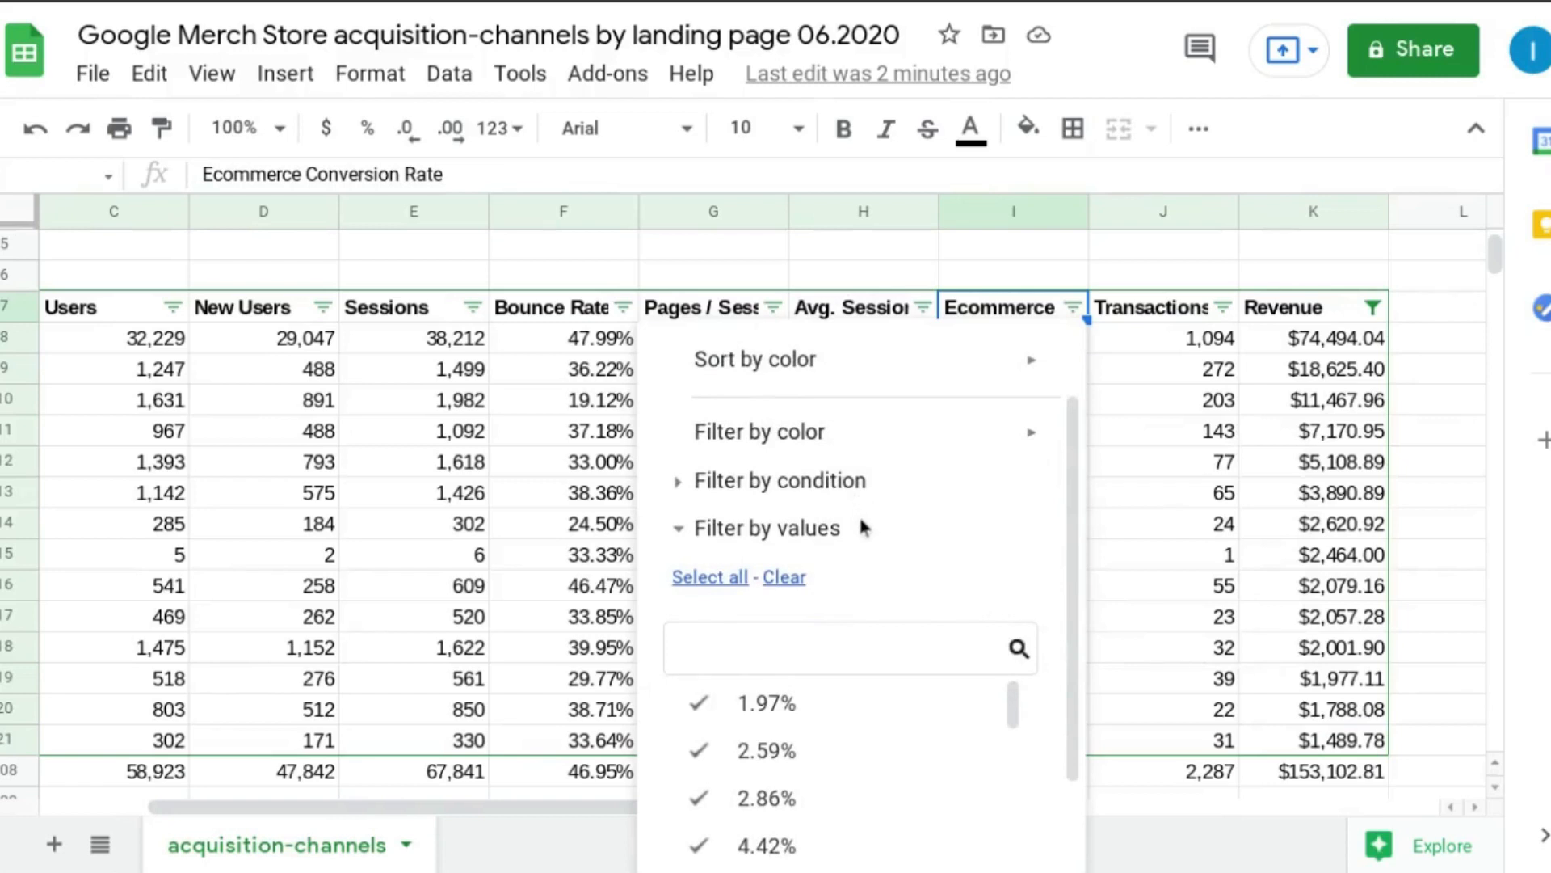
scroll(860, 521, up, 2)
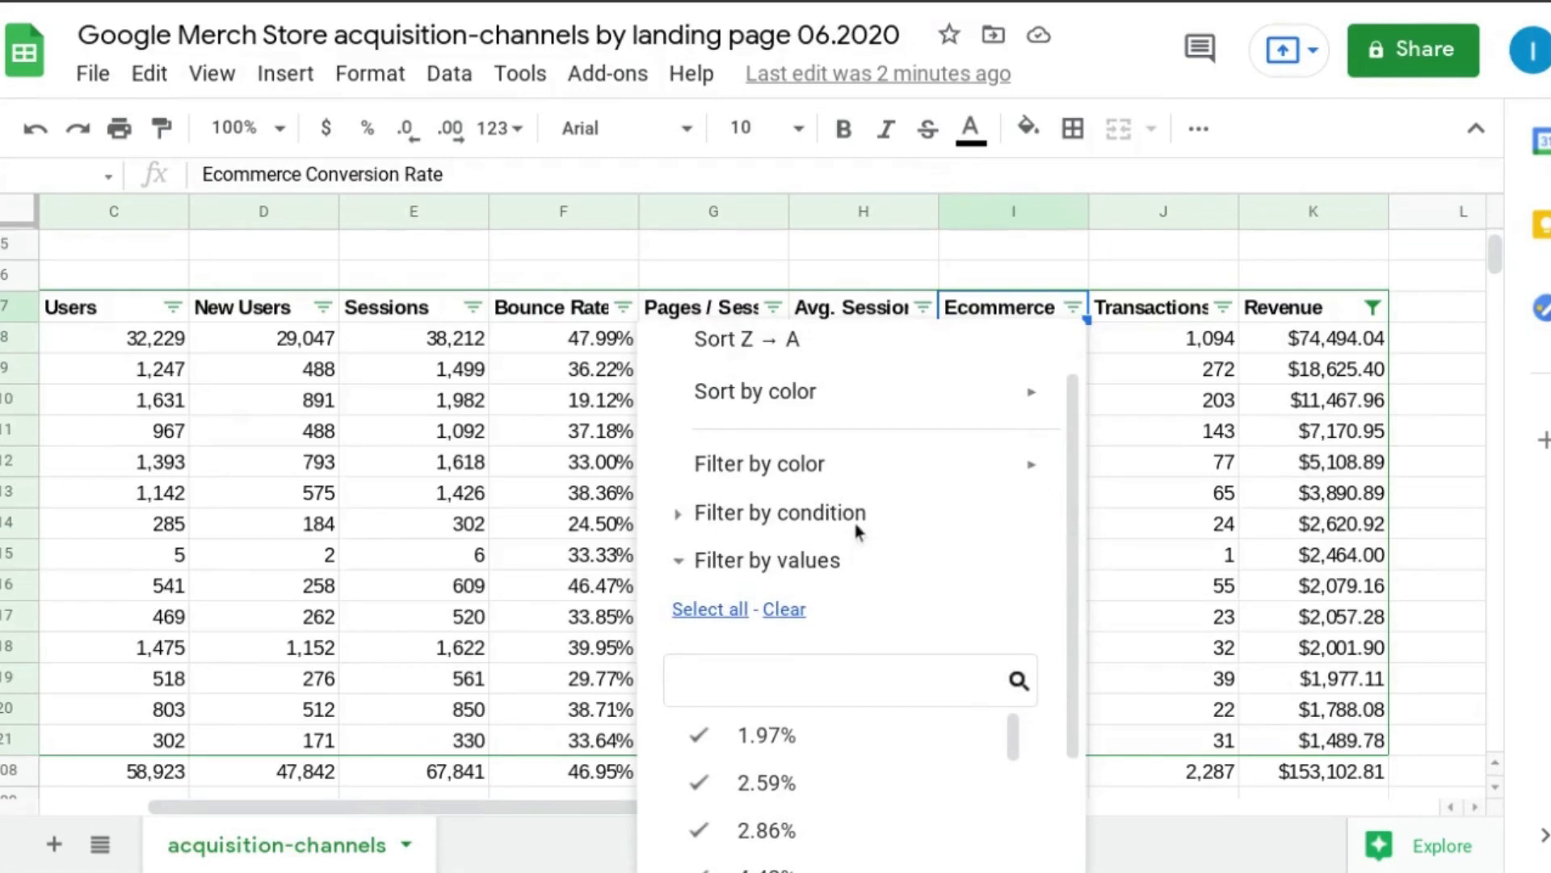
click(716, 522)
click(817, 570)
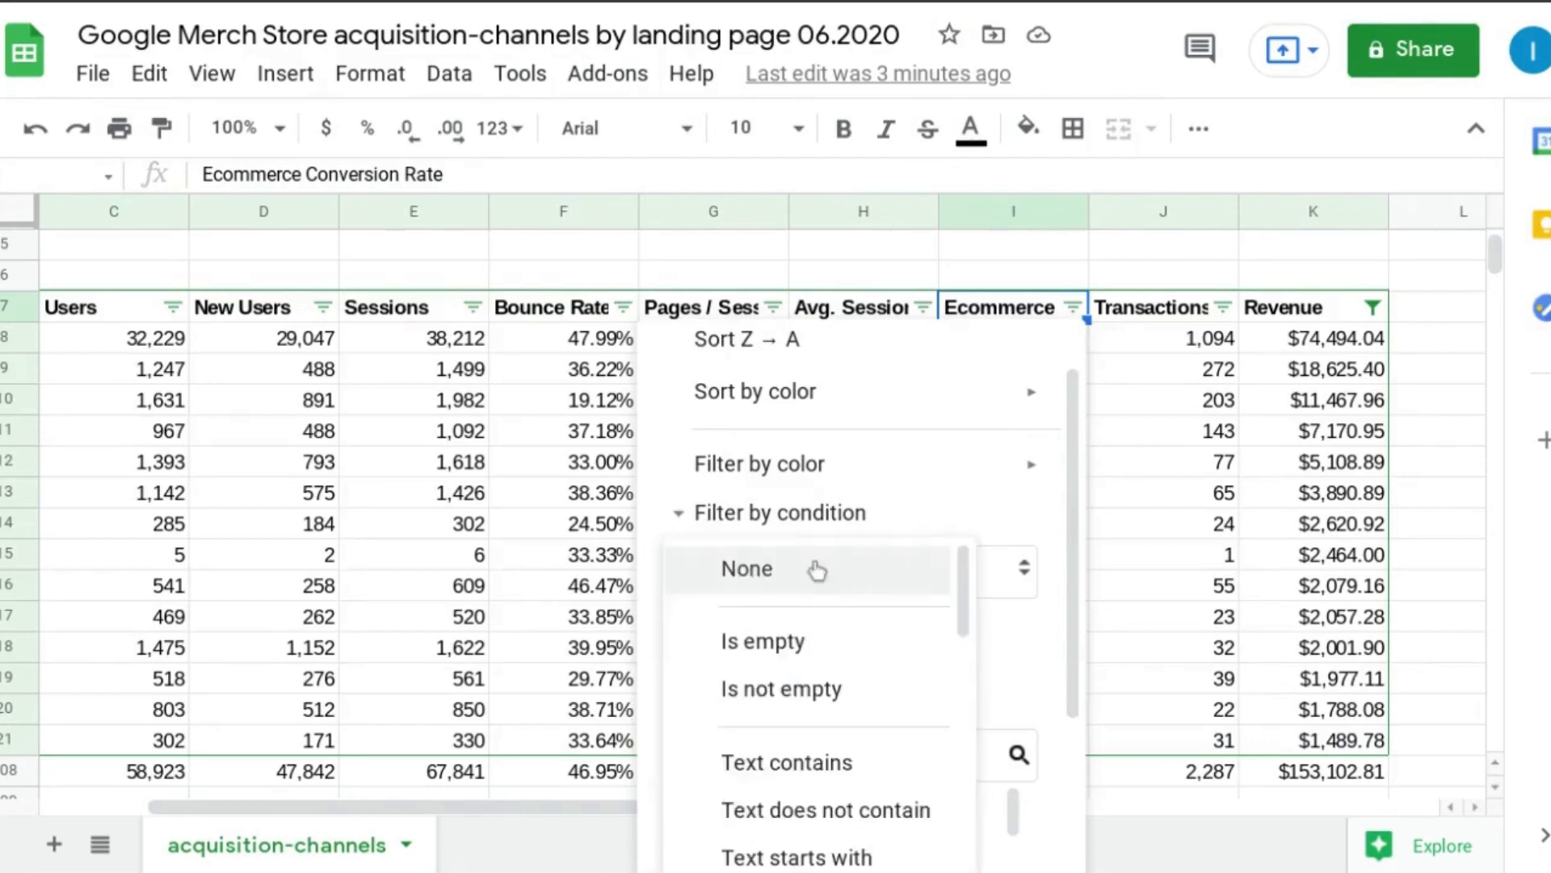
scroll(862, 647, down, 4)
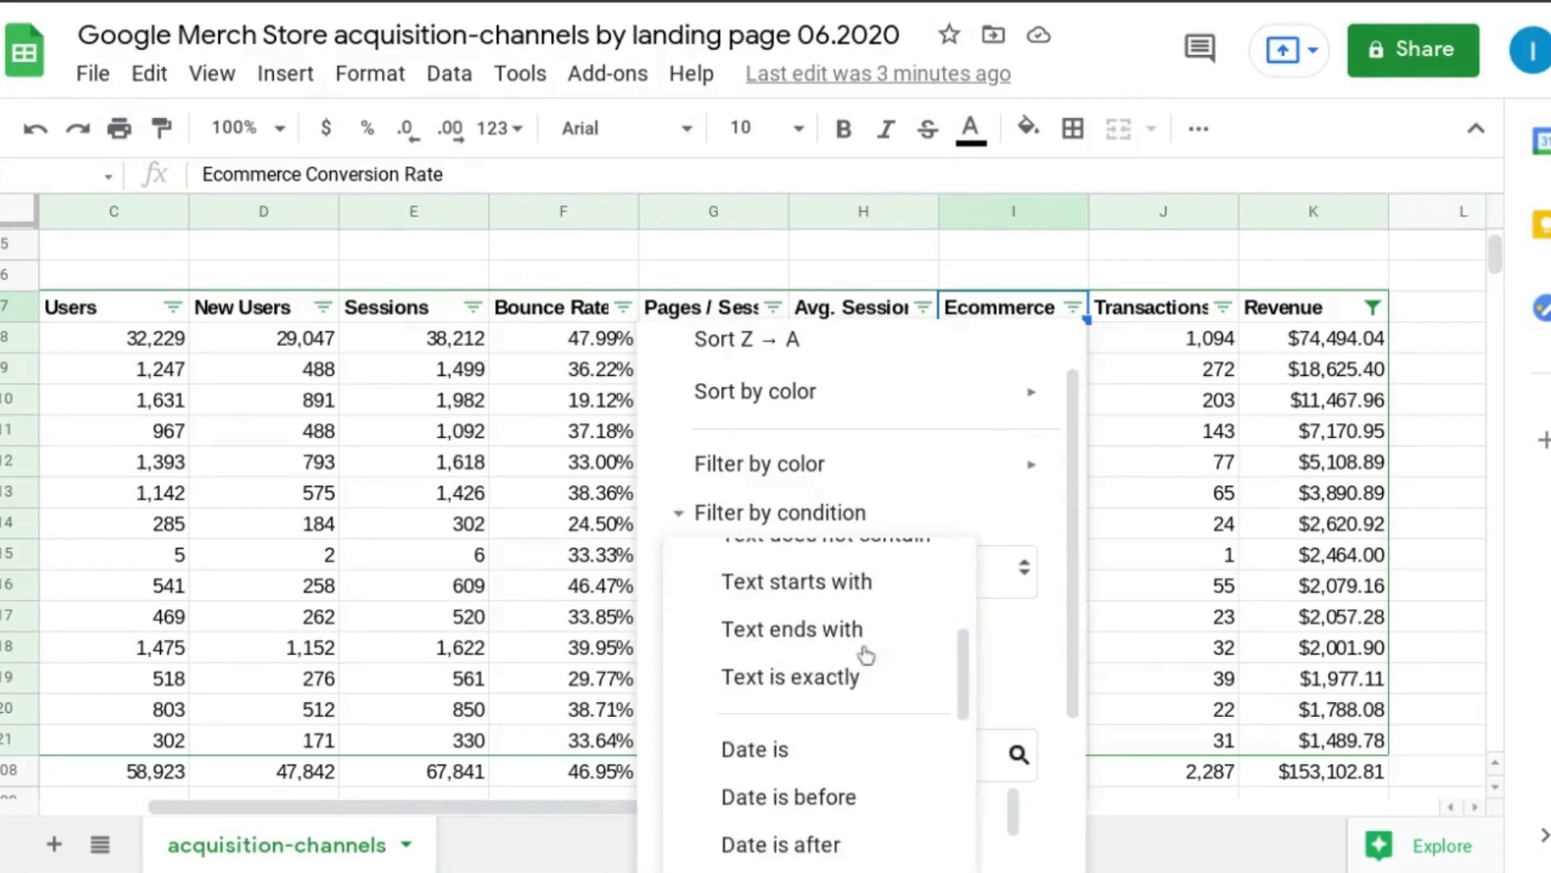
scroll(866, 654, down, 5)
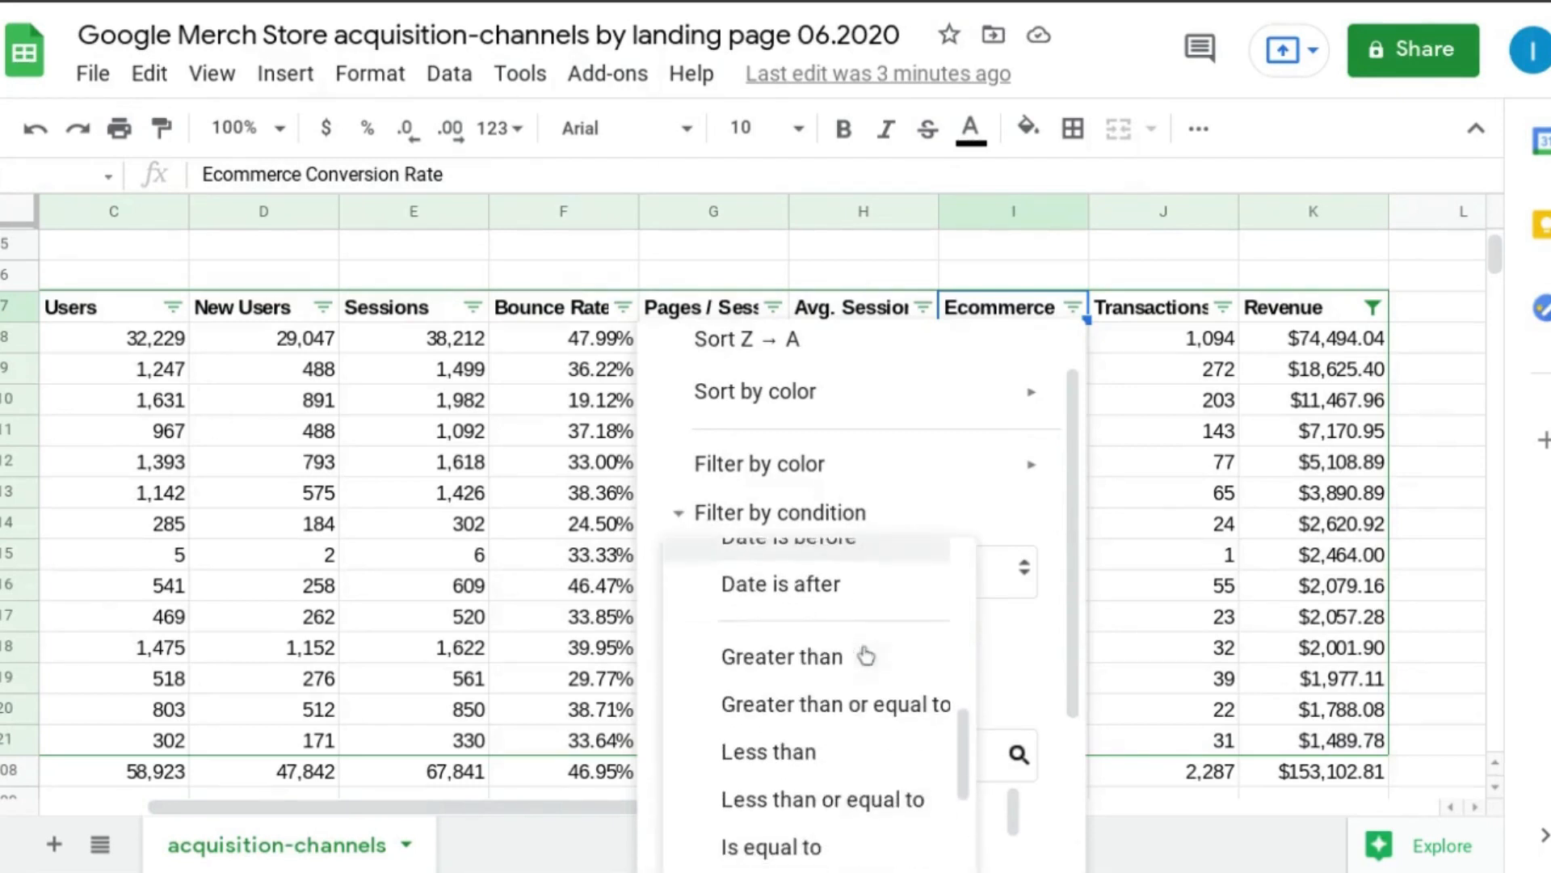
click(886, 709)
click(779, 647)
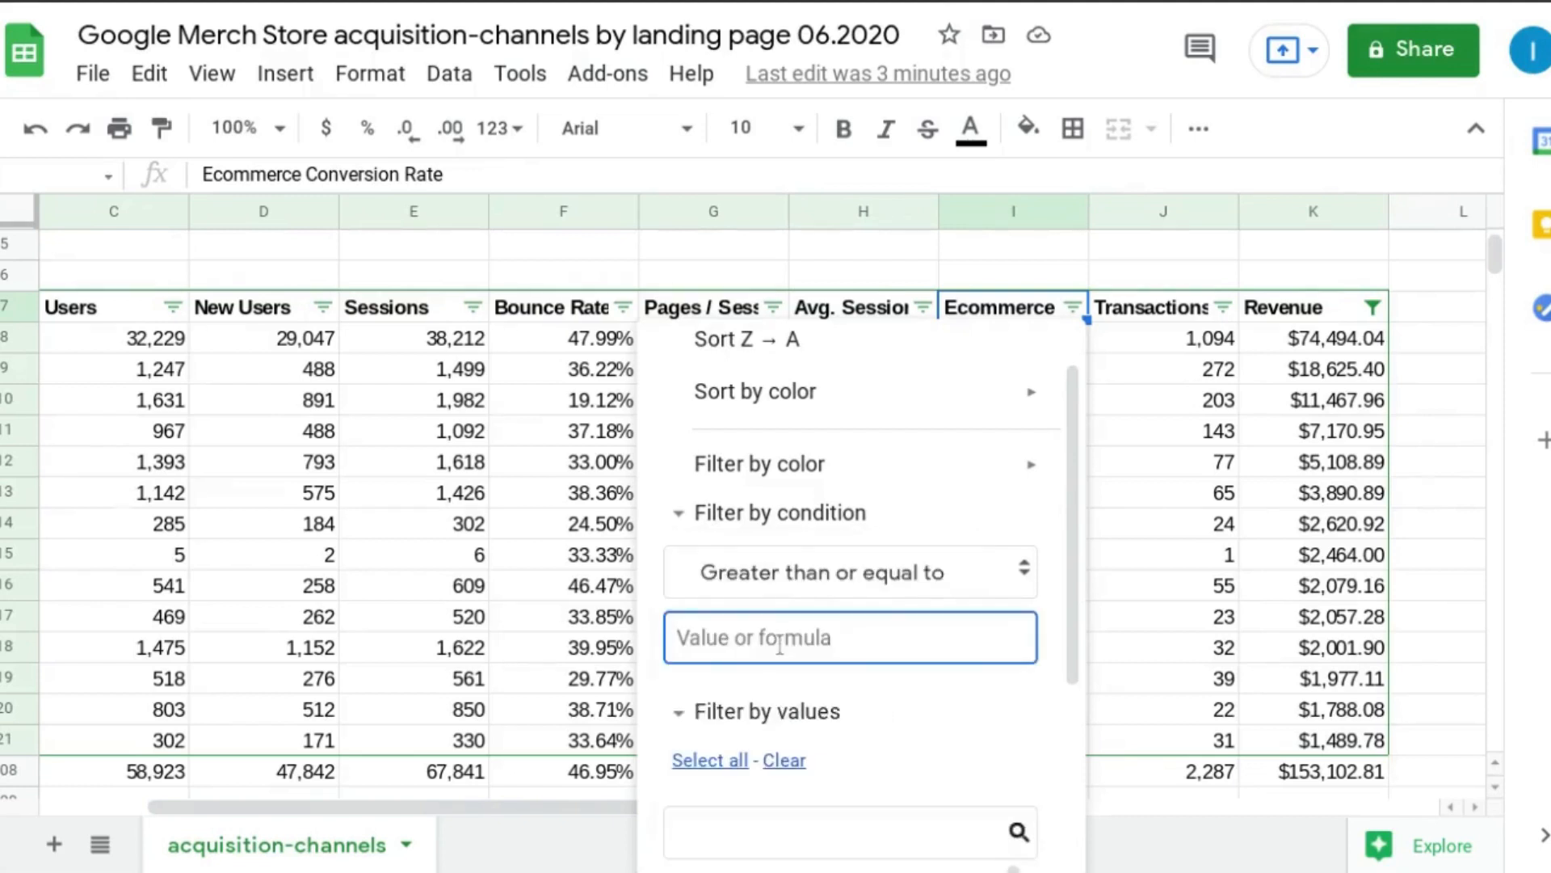
text(5)
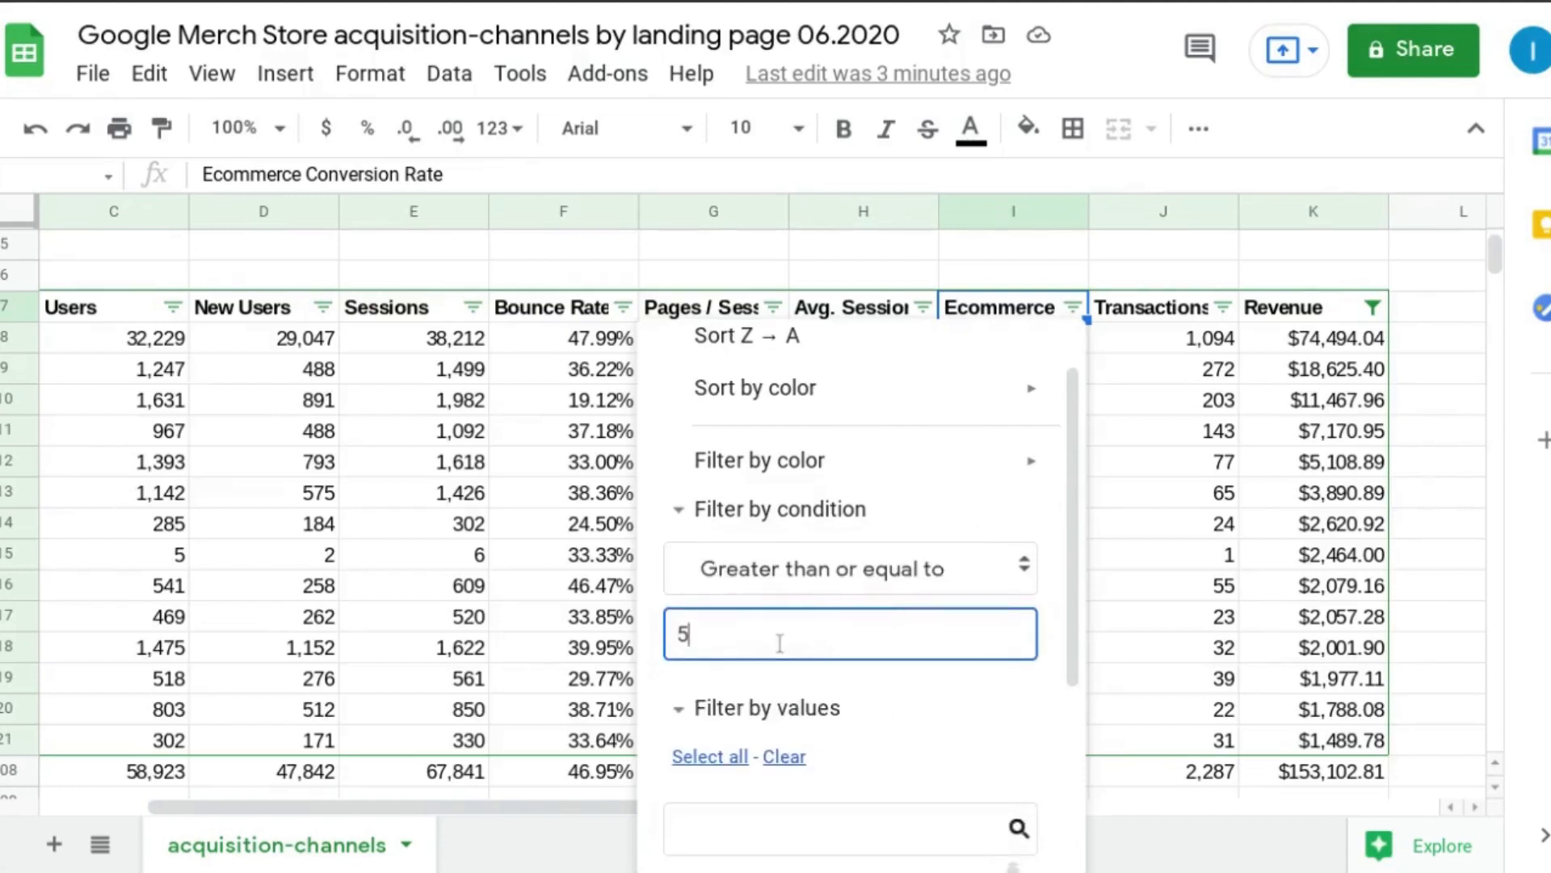
key(Left)
text(.0)
scroll(780, 642, down, 4)
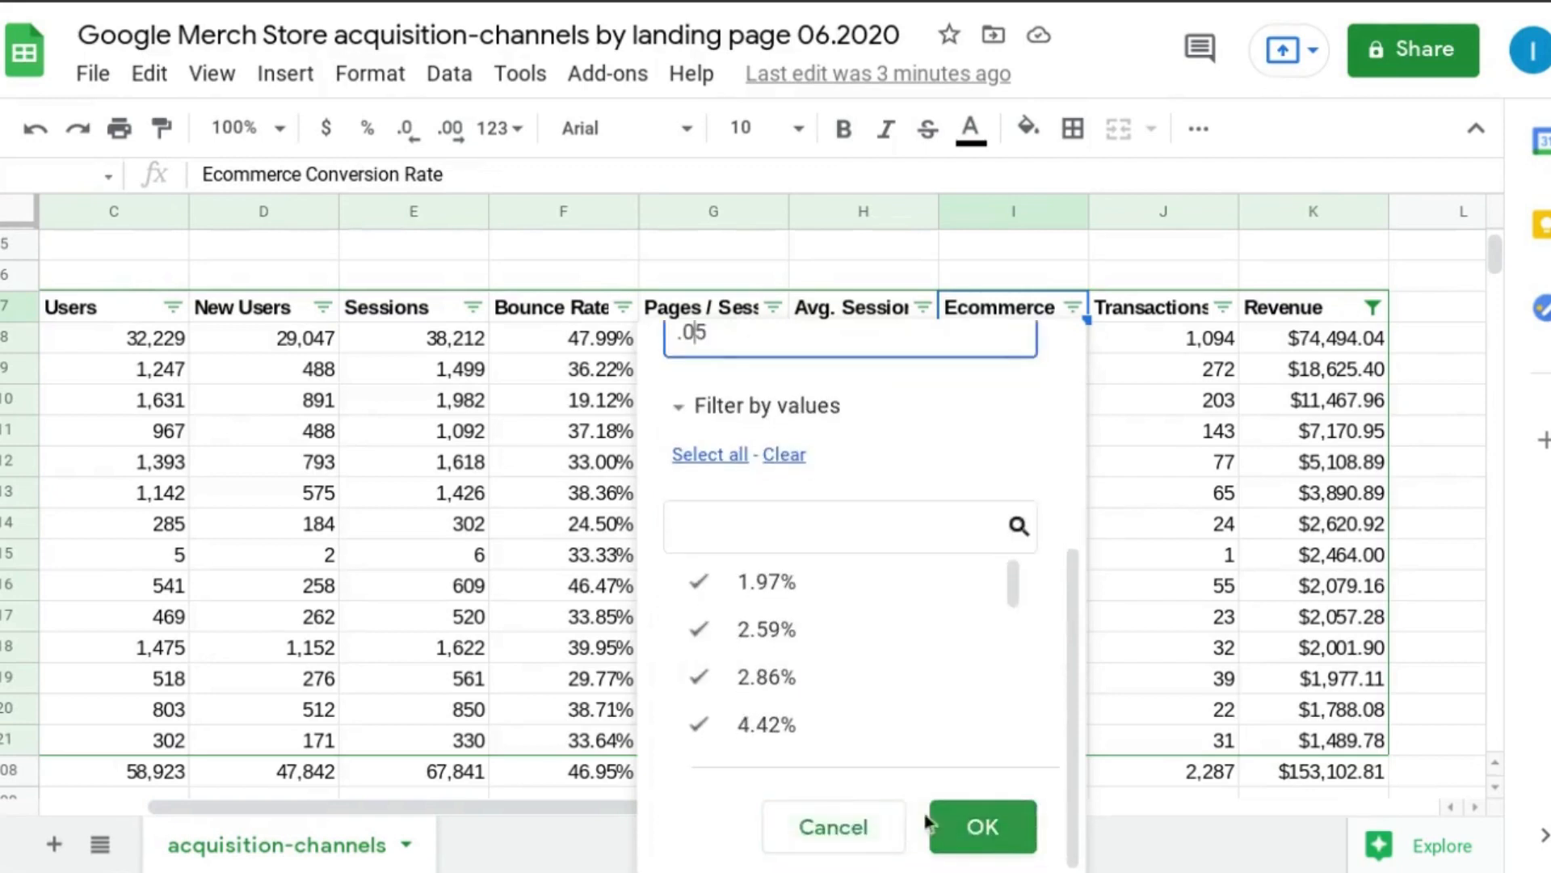
click(994, 836)
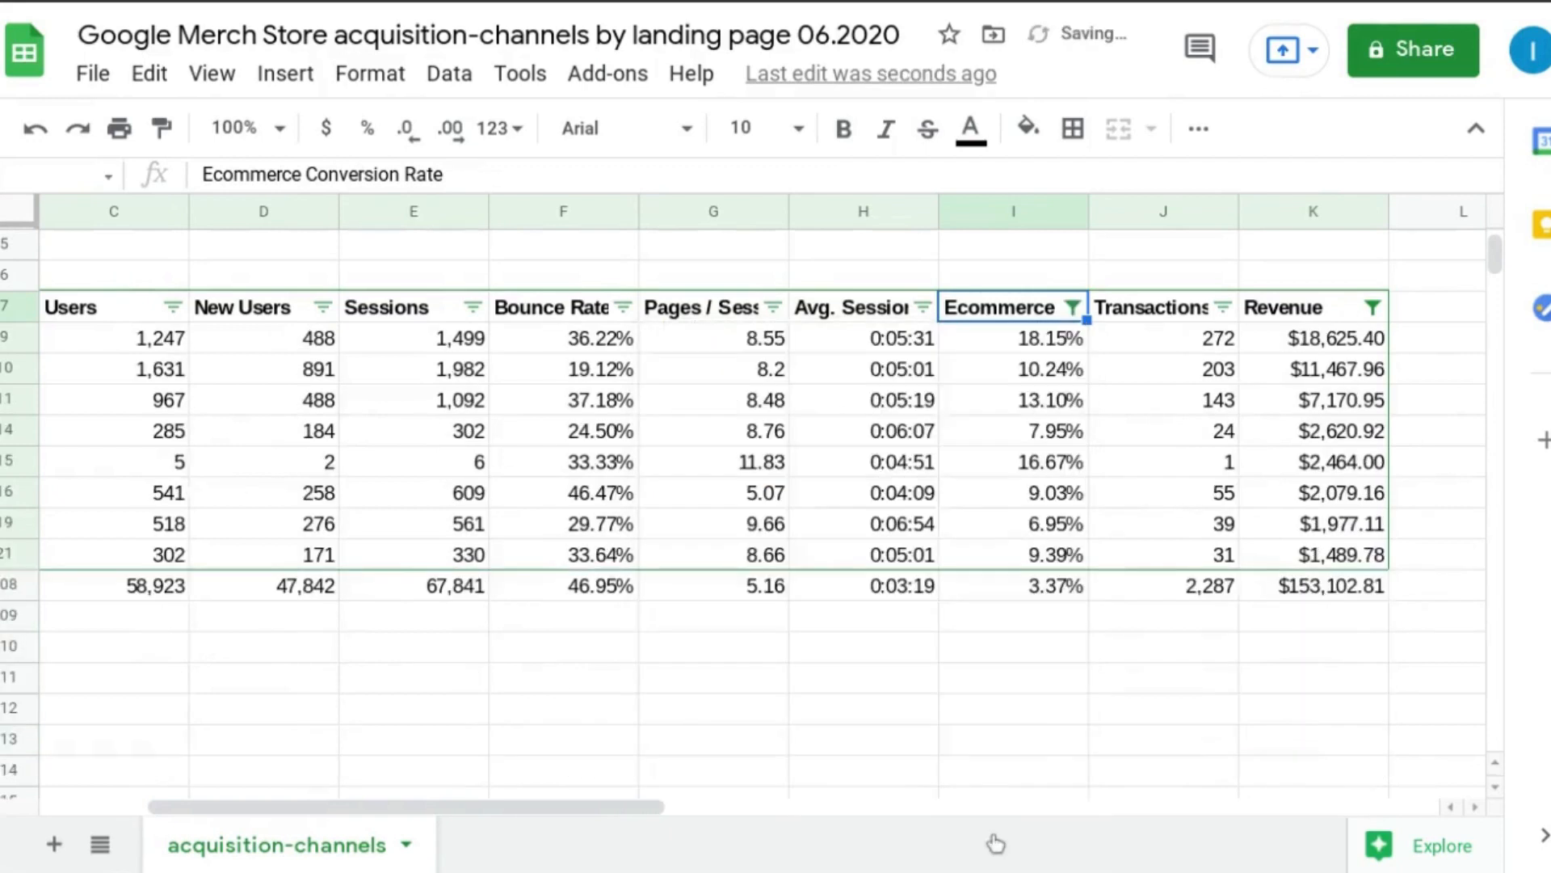
- Read row 9, the first filtered row, from its ecommerce conversion rate back across to its default channel
click(988, 328)
key(Left)
key(Left)
key(Left)
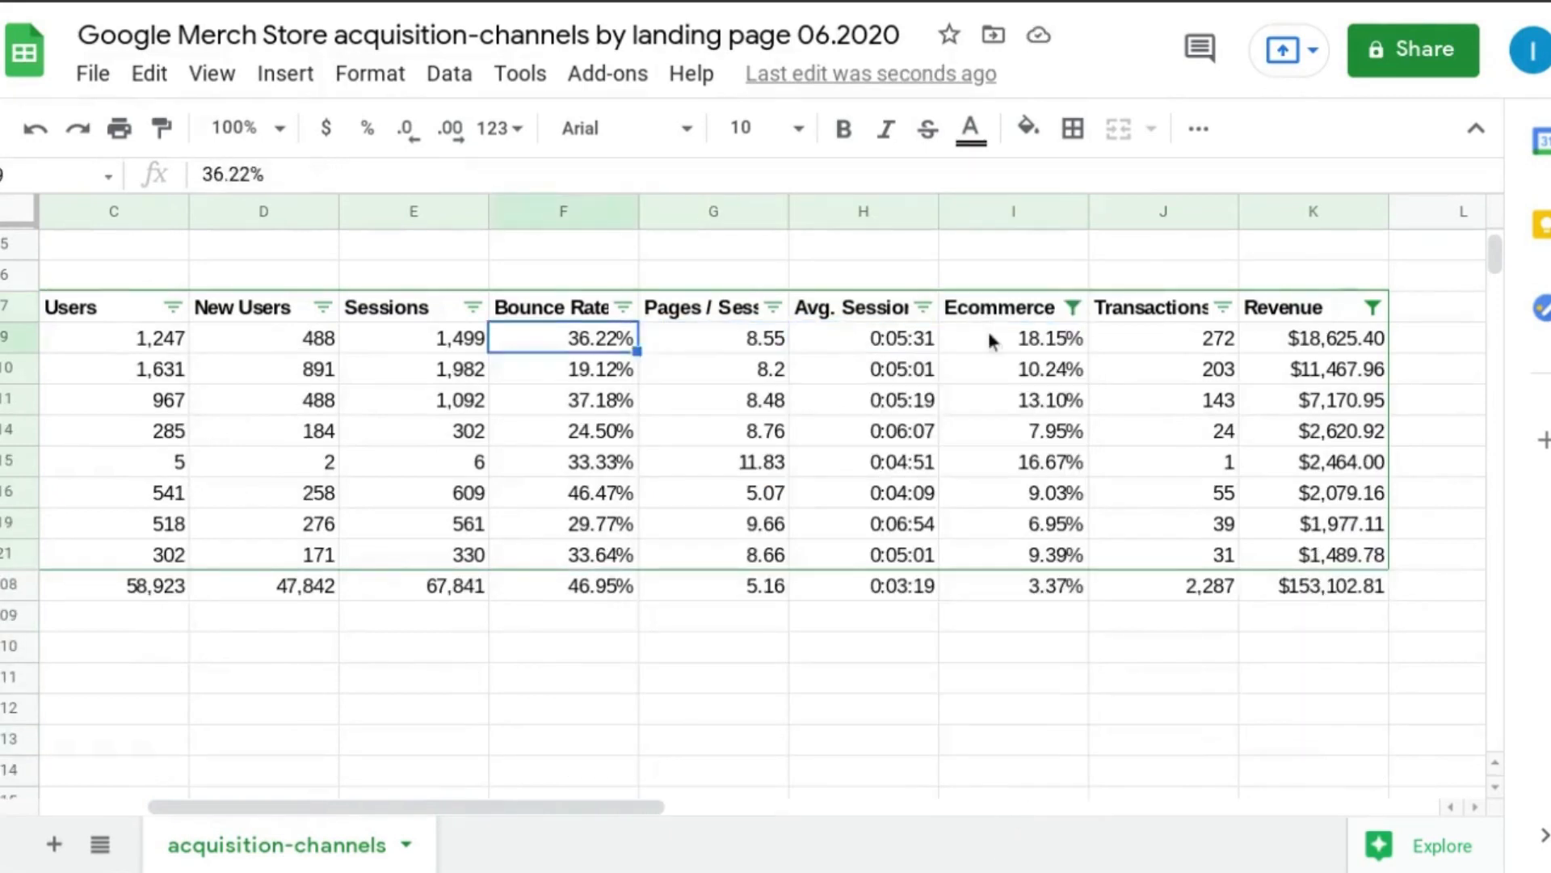
key(Left)
key(Left)
key(Left)
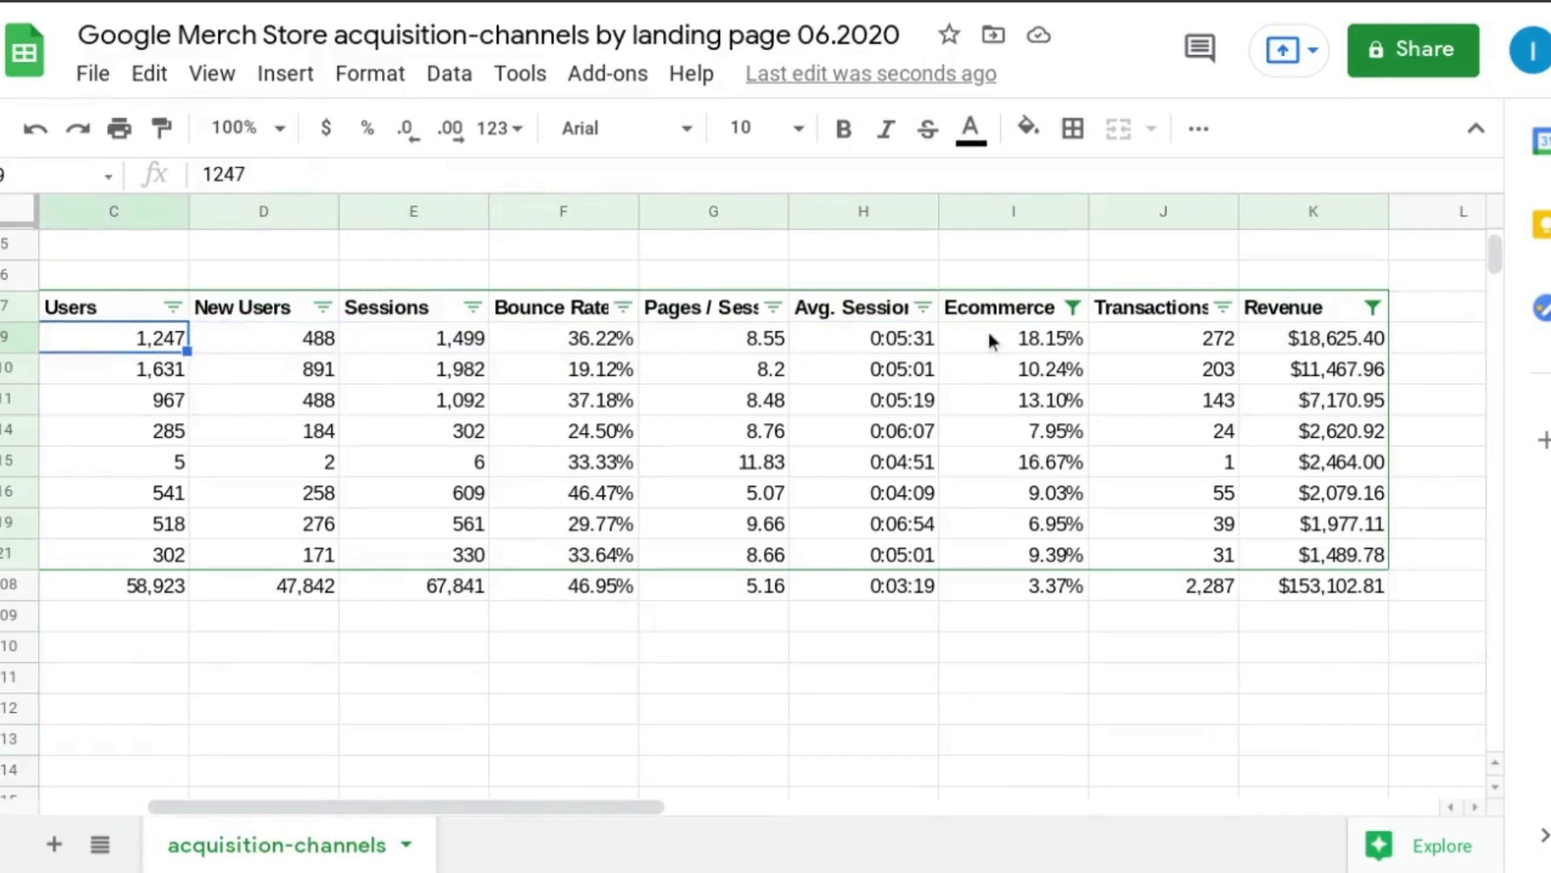
key(Left)
key(Left)
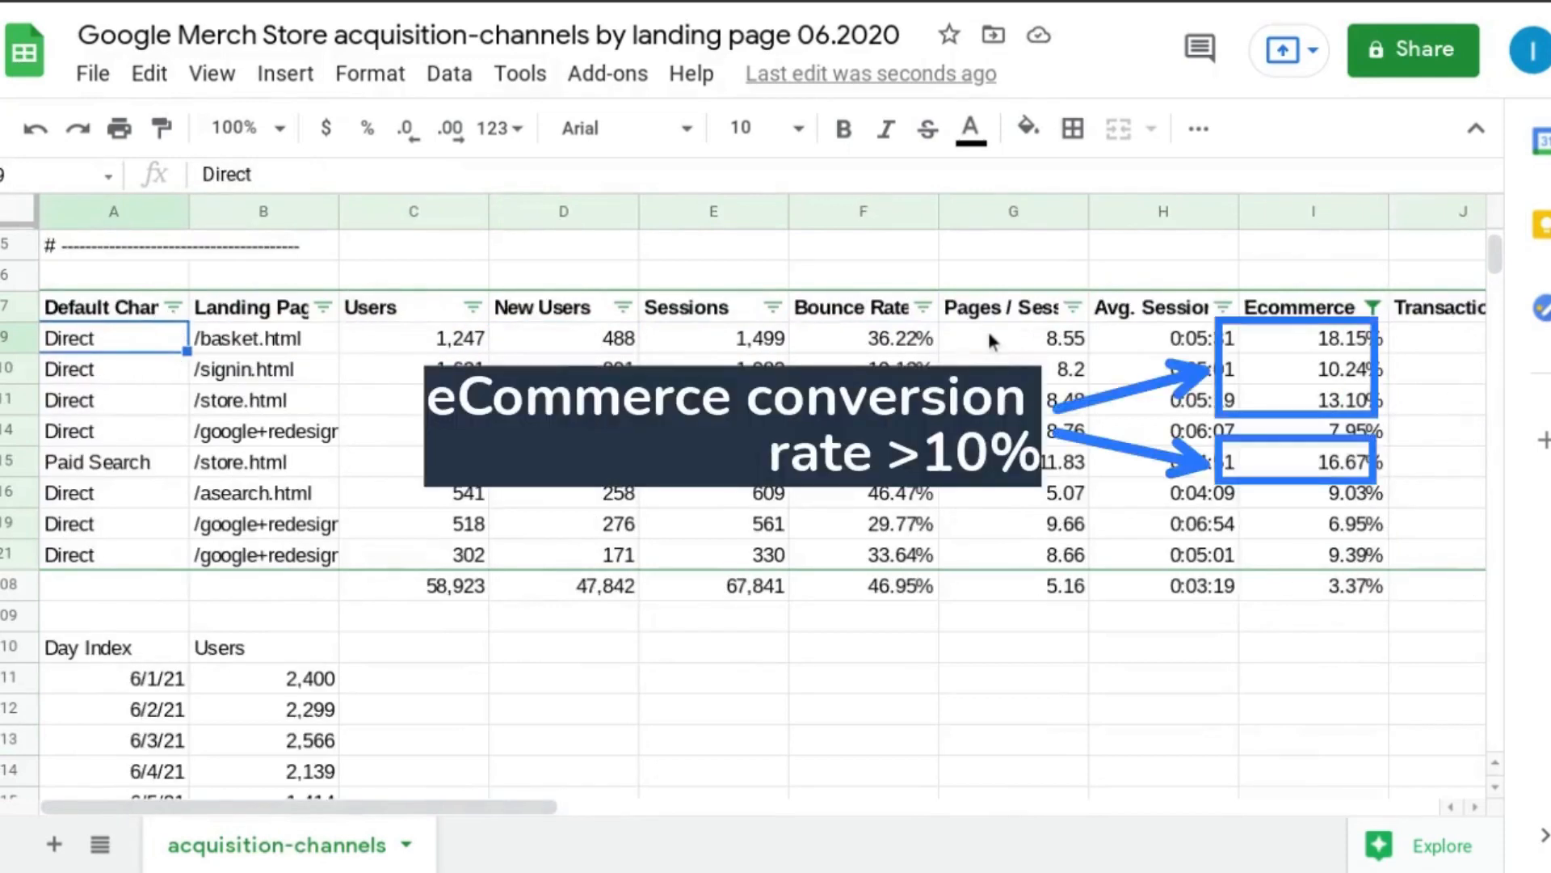
- Examine the full landing page paths of the Direct rows 9 to 14
key(Right)
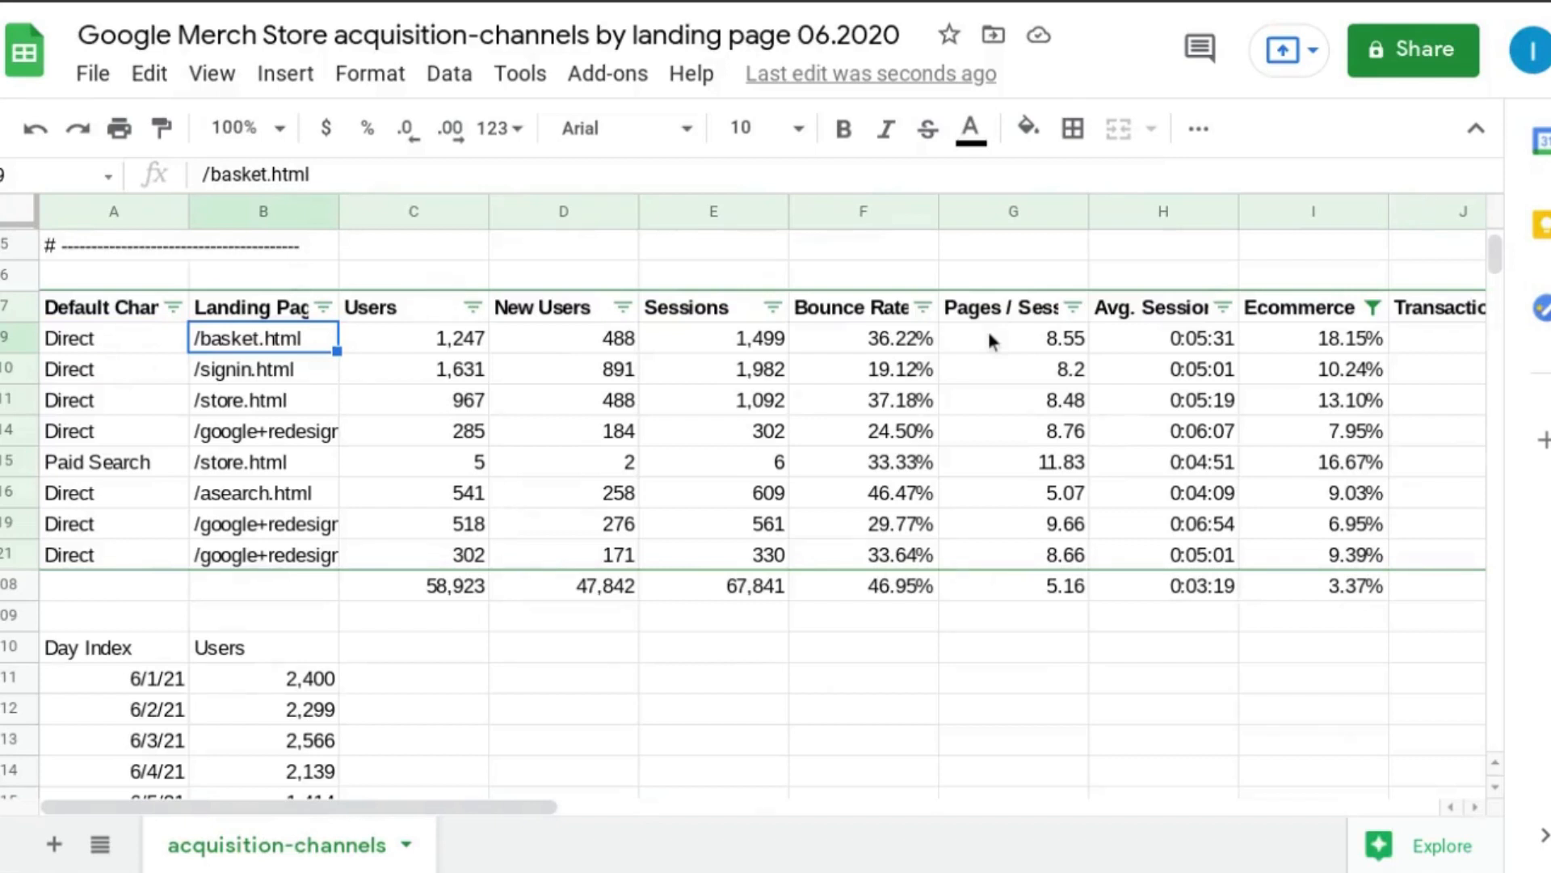
key(Down)
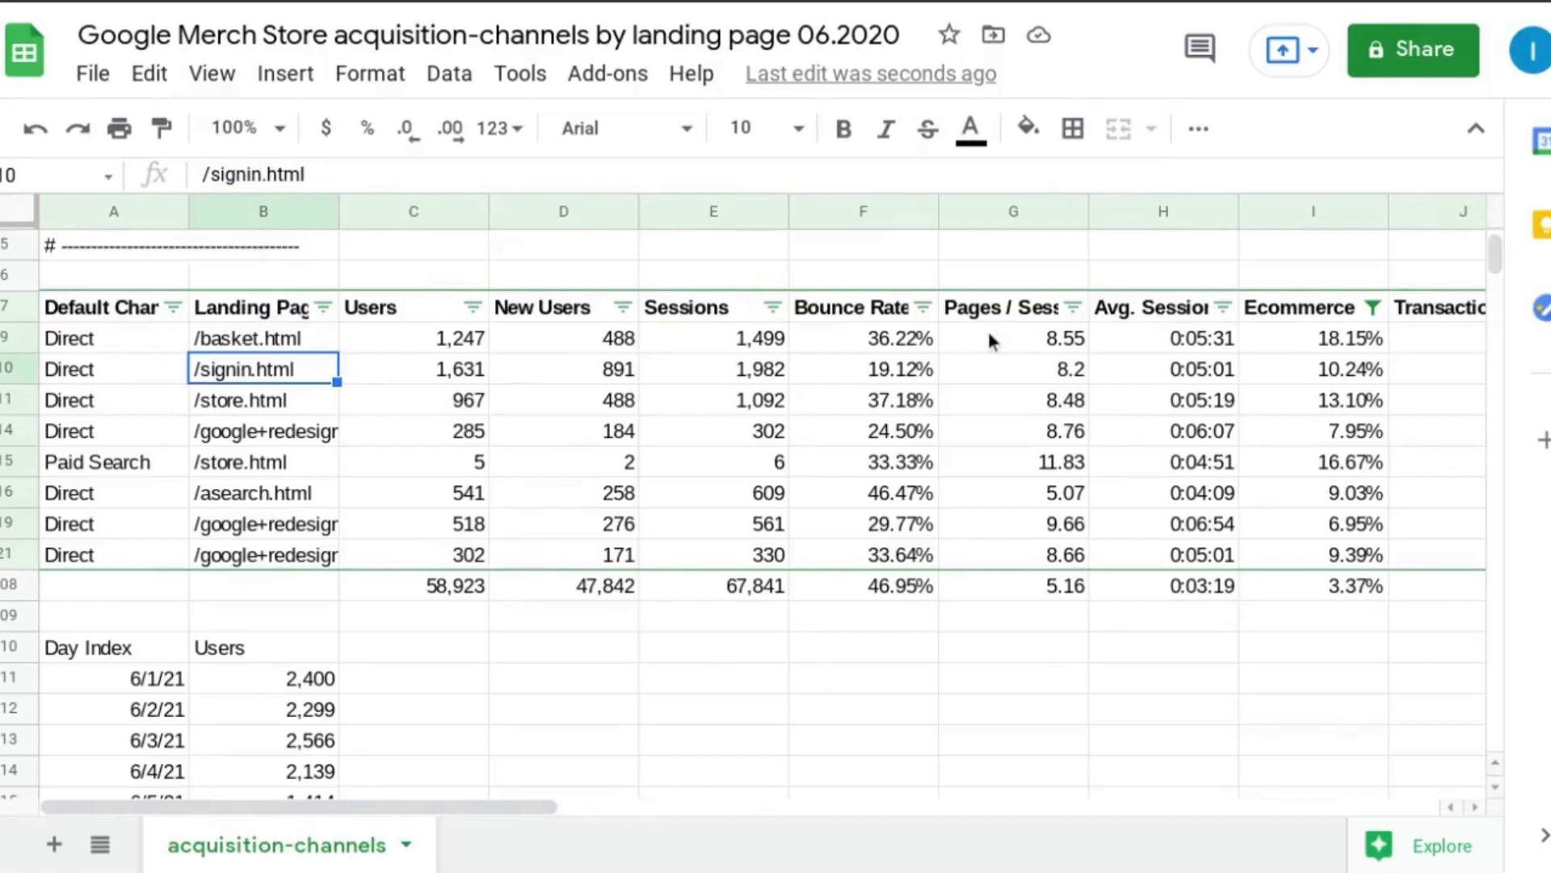
key(Down)
key(Down)
key(Down)
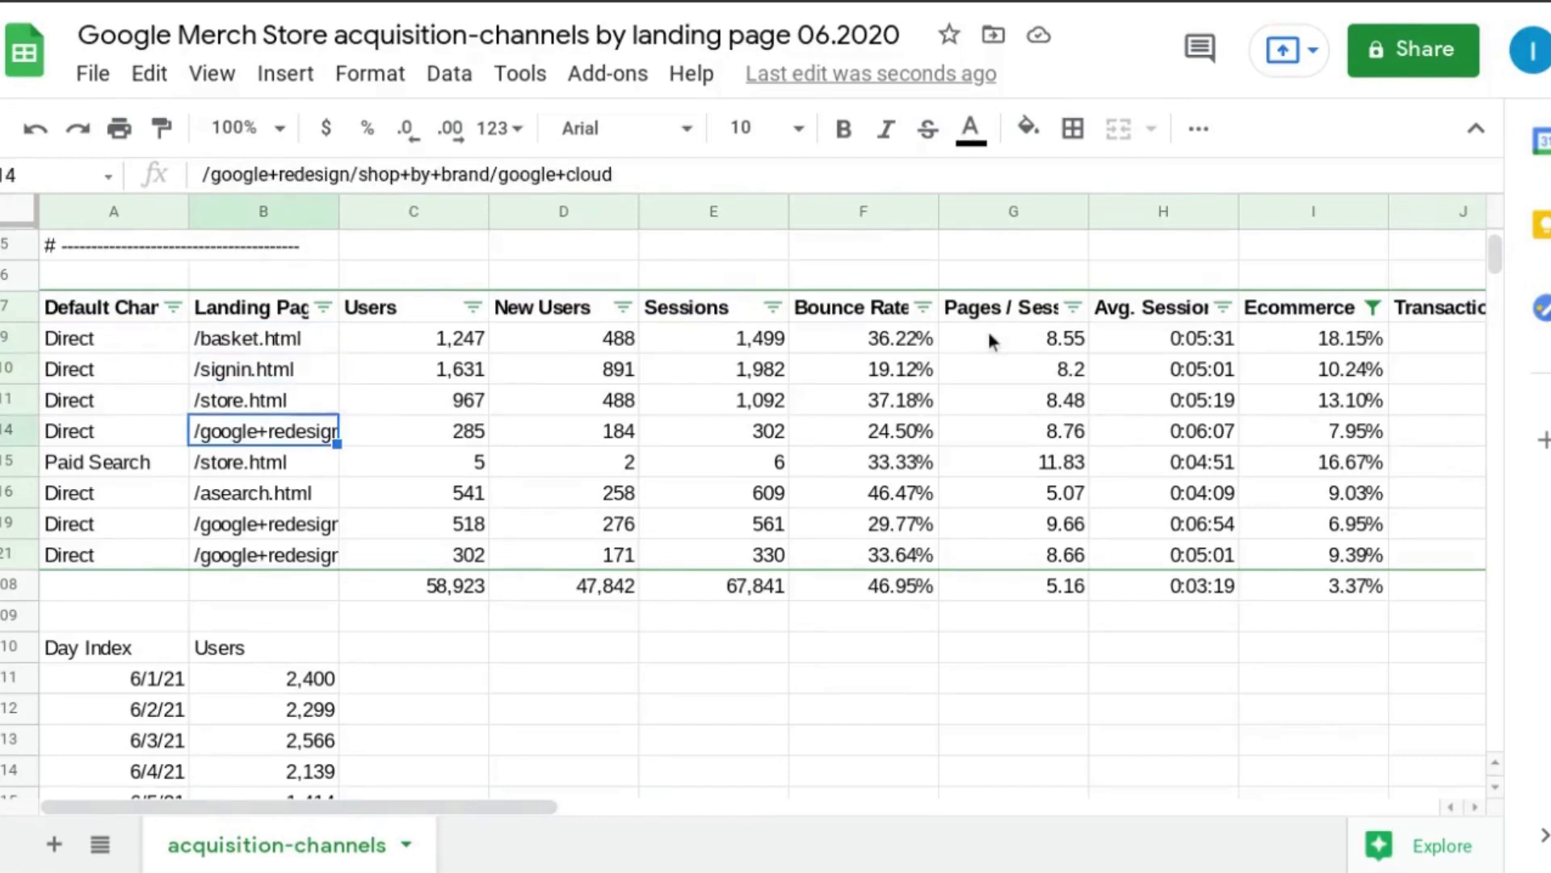
- Examine the Paid Search row across its user, session and transaction metrics, and read back from its ecommerce conversion rate to its channel
key(Left)
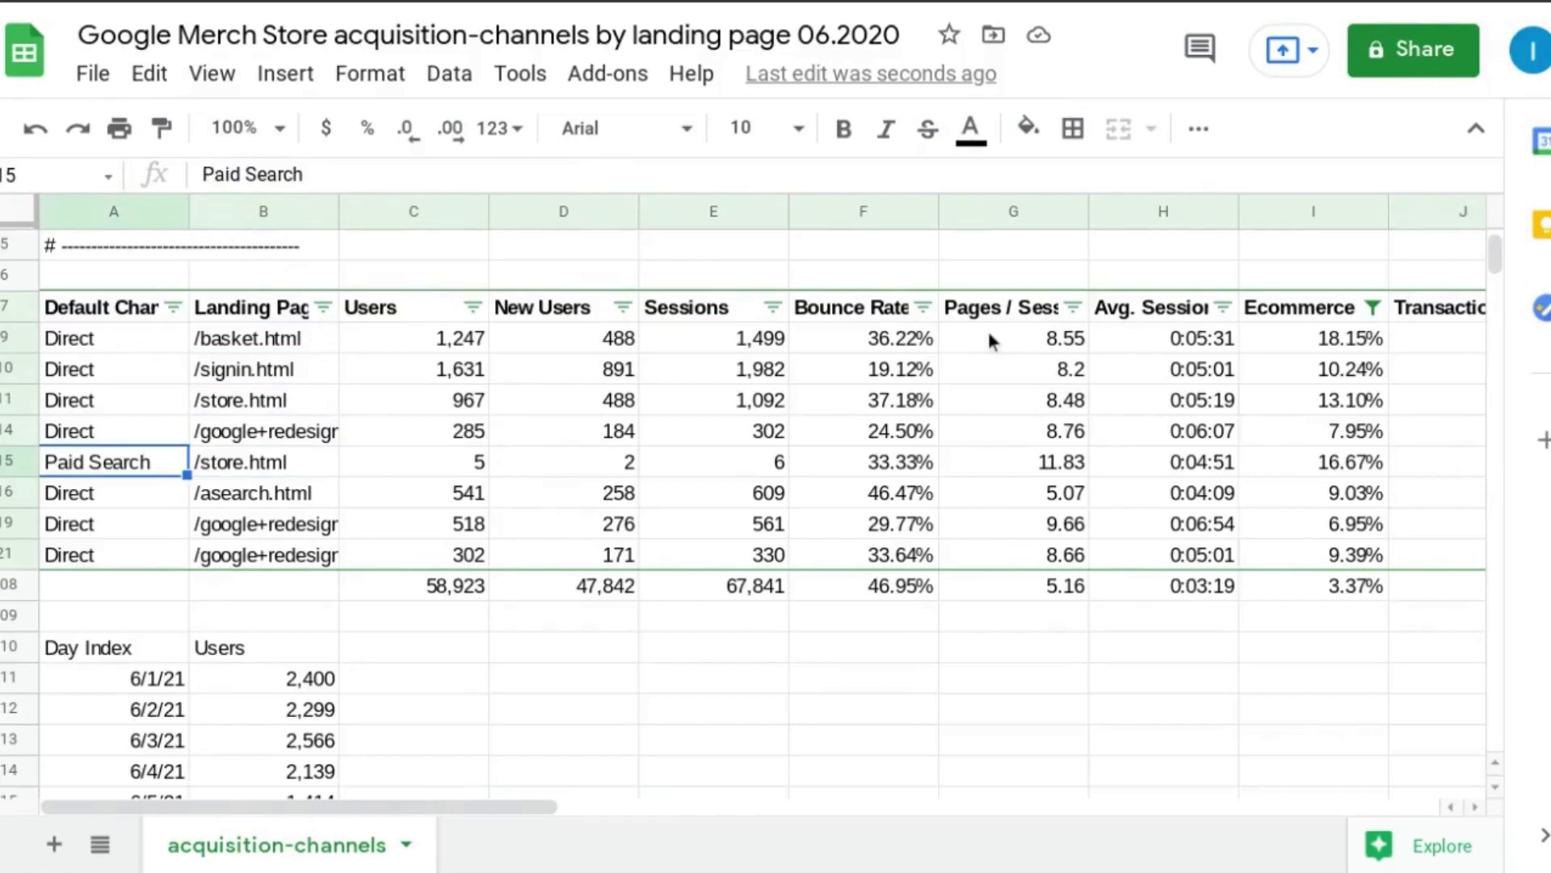
key(Right)
key(Right)
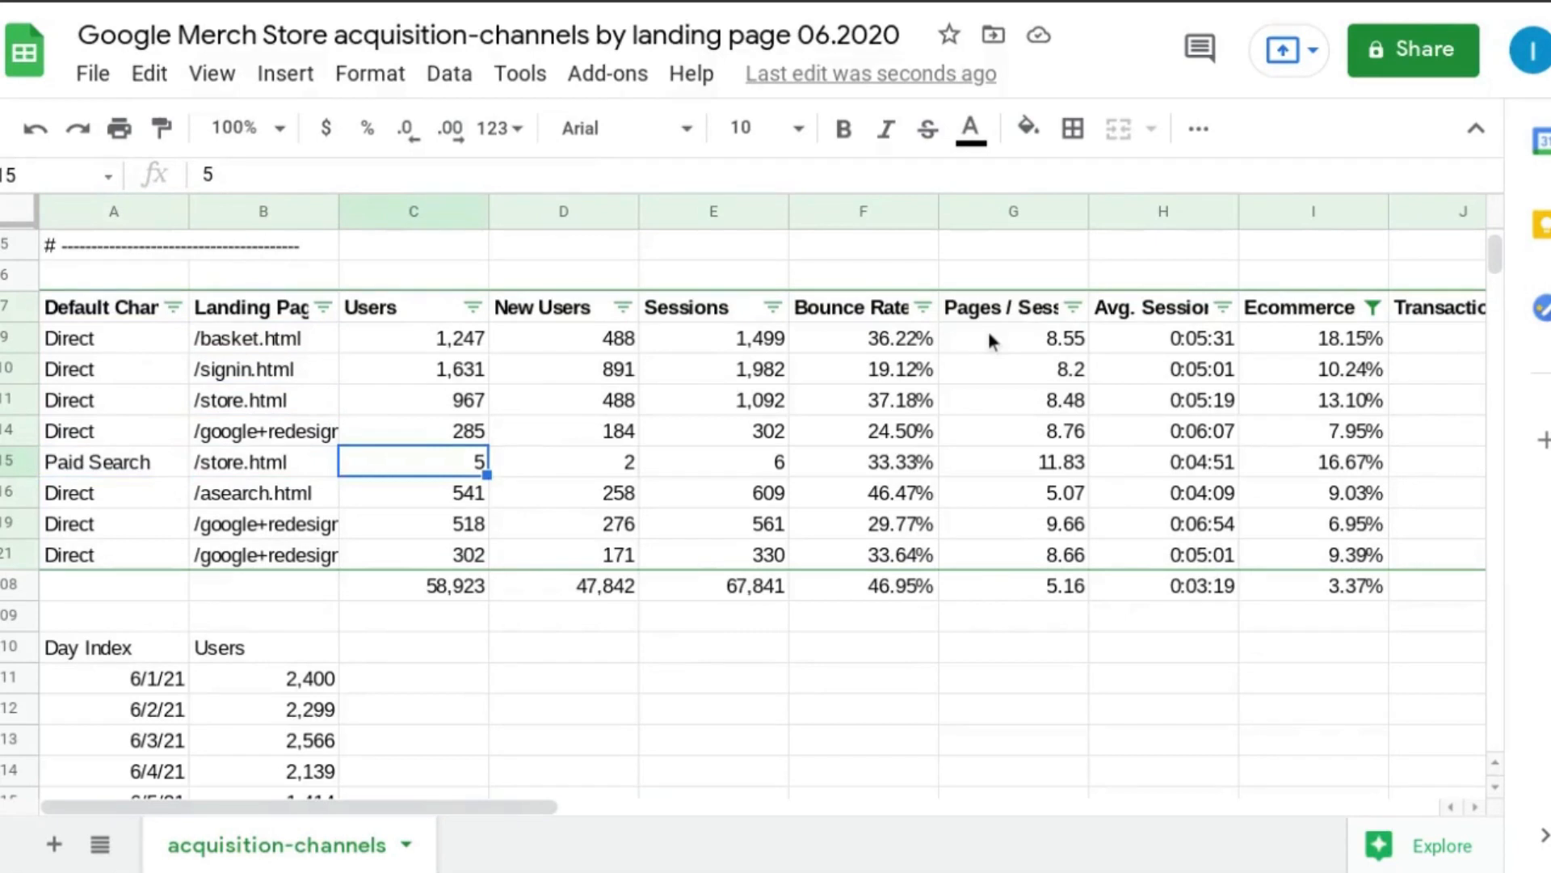
key(Right)
key(Right)
key(Right)
key(Right)
key(Right)
key(Right)
key(Right)
key(Left)
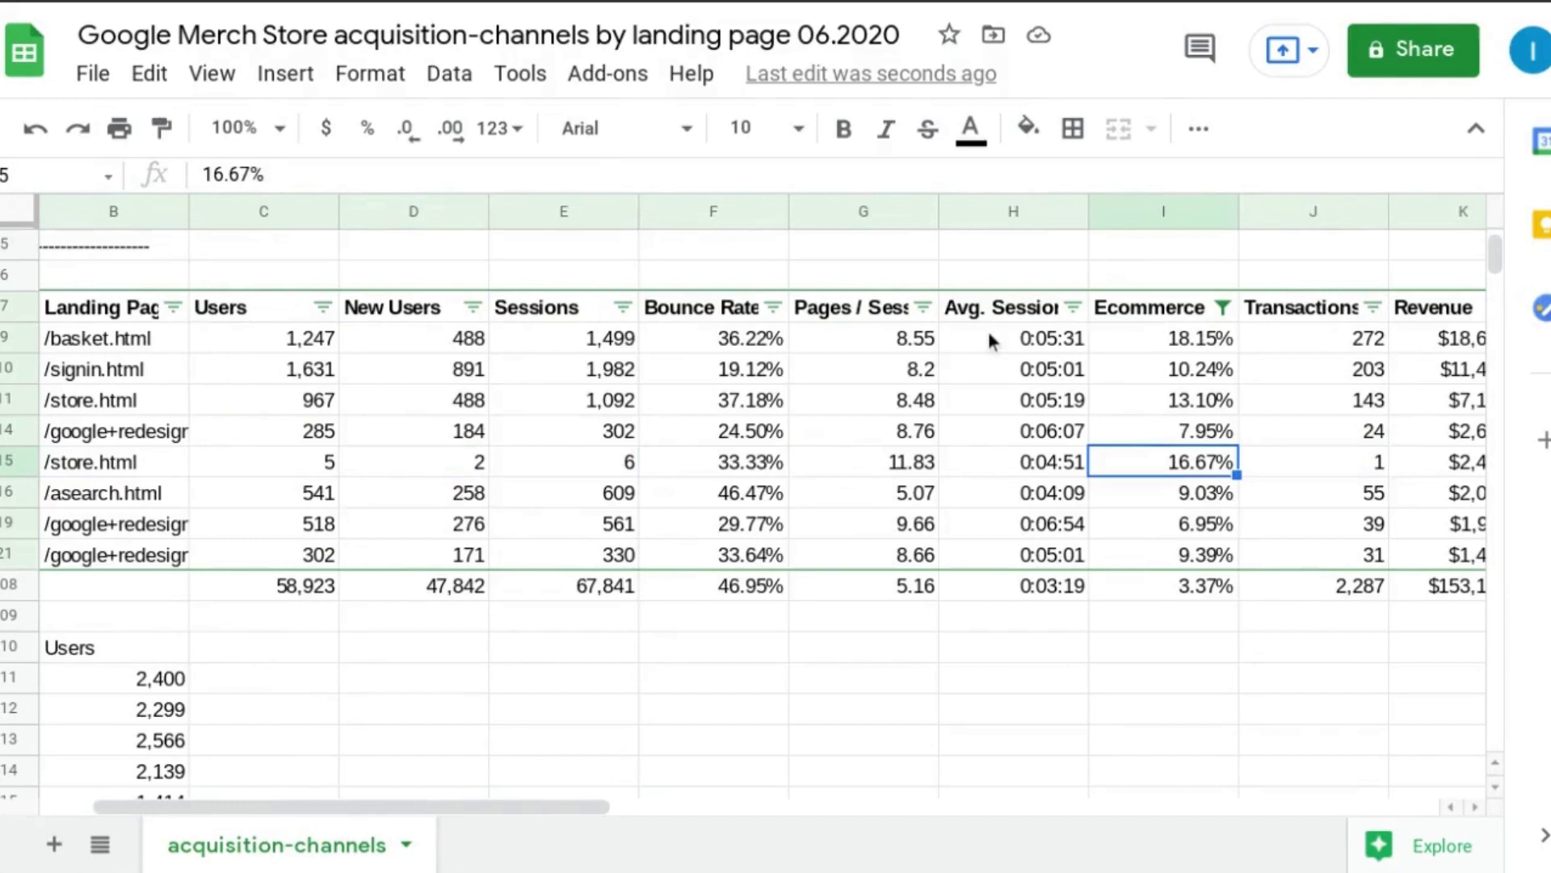
key(Left)
key(Left)
key(Left)
key(Left)
key(Left)
key(Left)
key(Left)
key(Left)
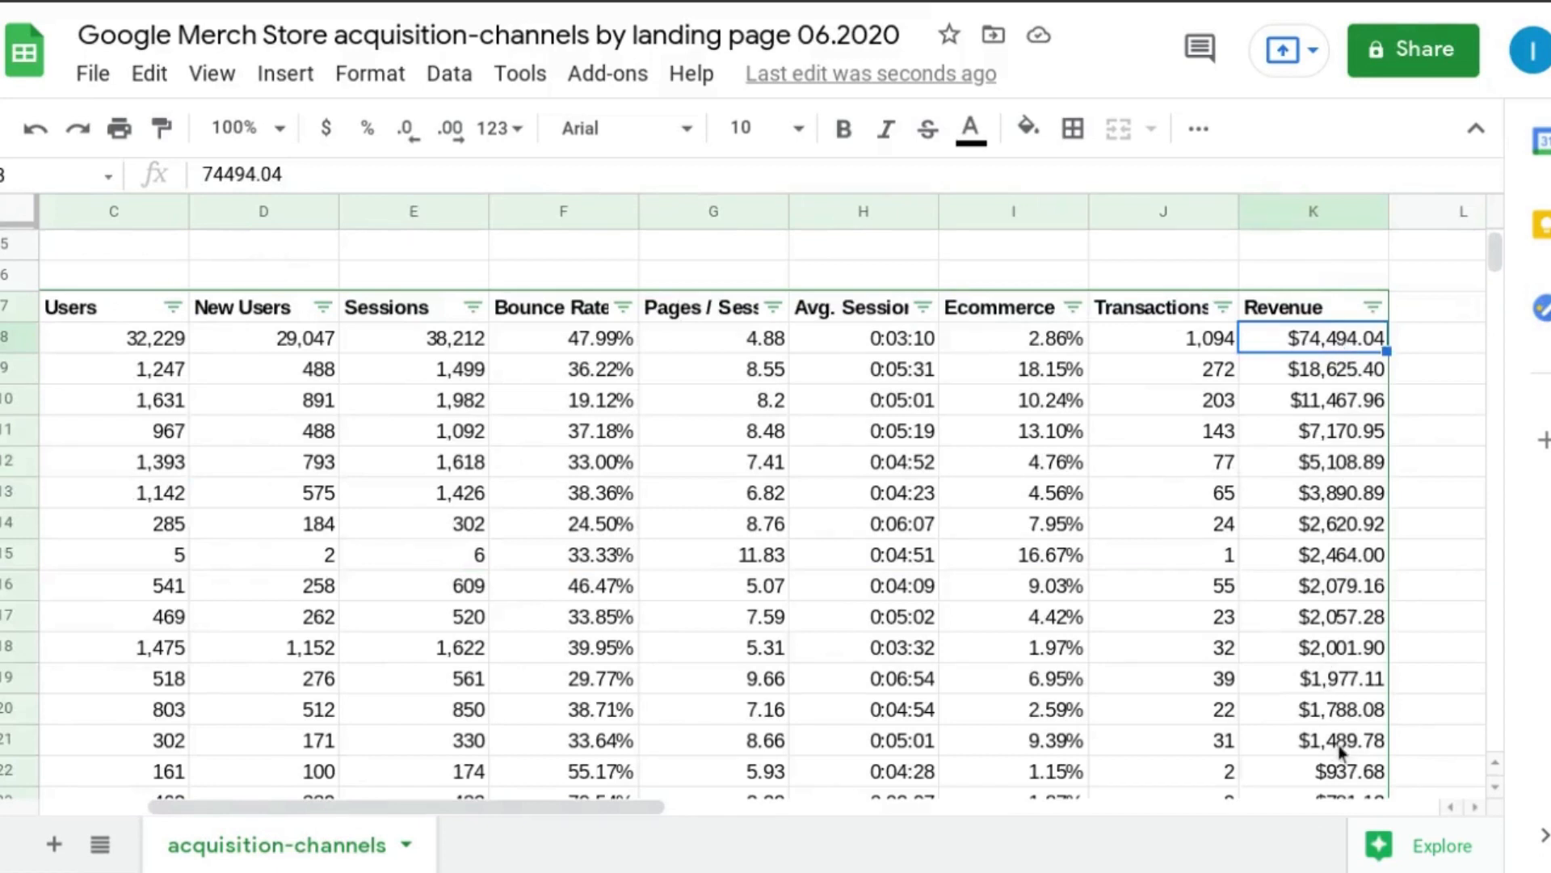
- Filter the Revenue column by condition to values greater than or equal to 1000
click(1374, 314)
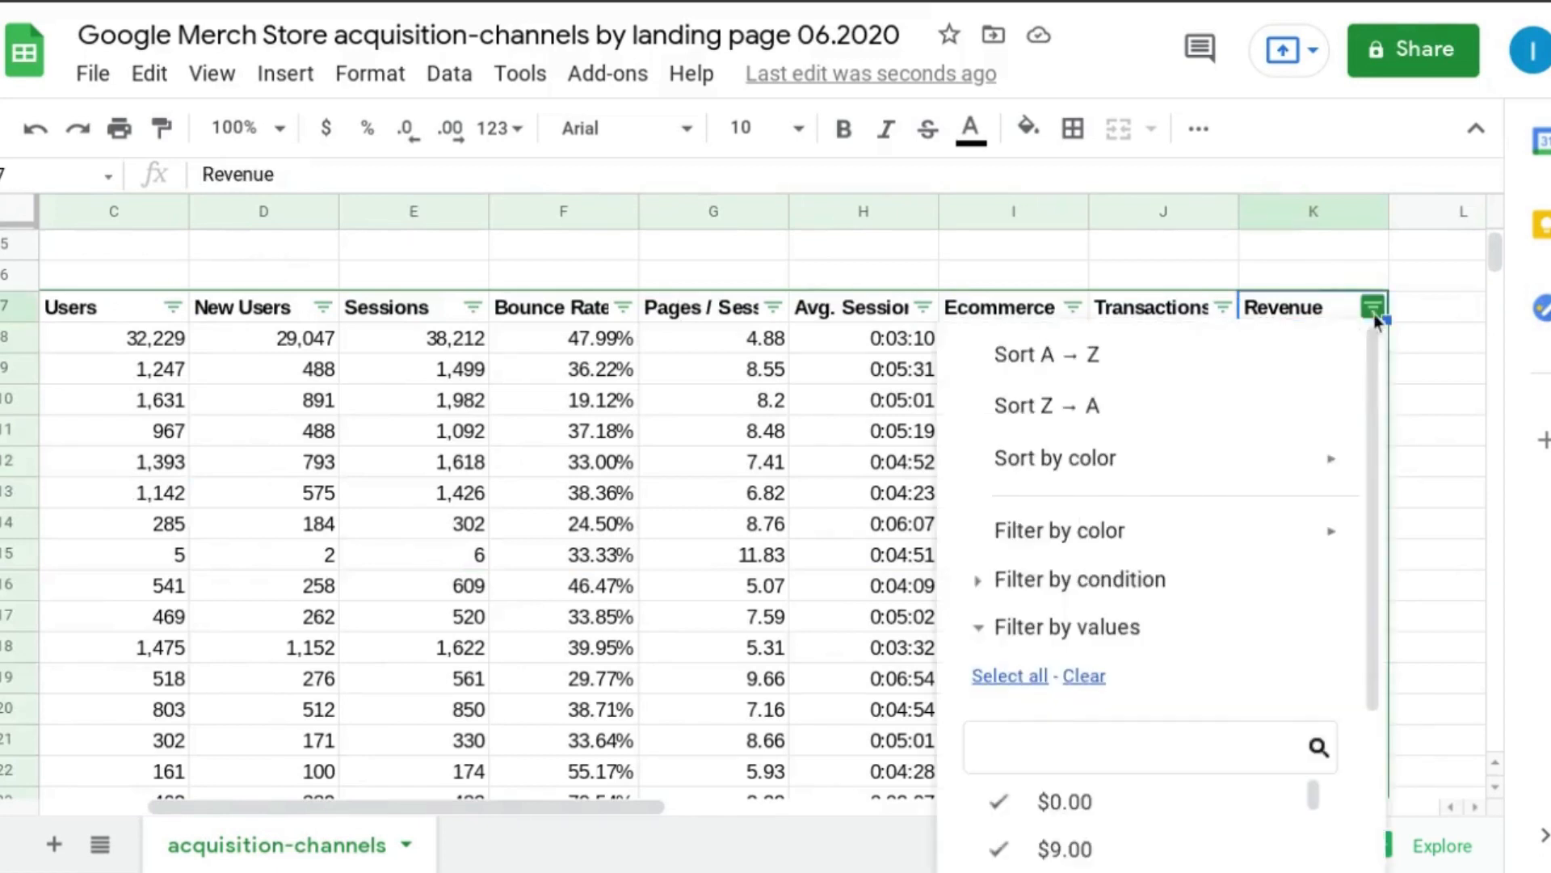
scroll(1291, 499, down, 1)
scroll(1290, 499, down, 1)
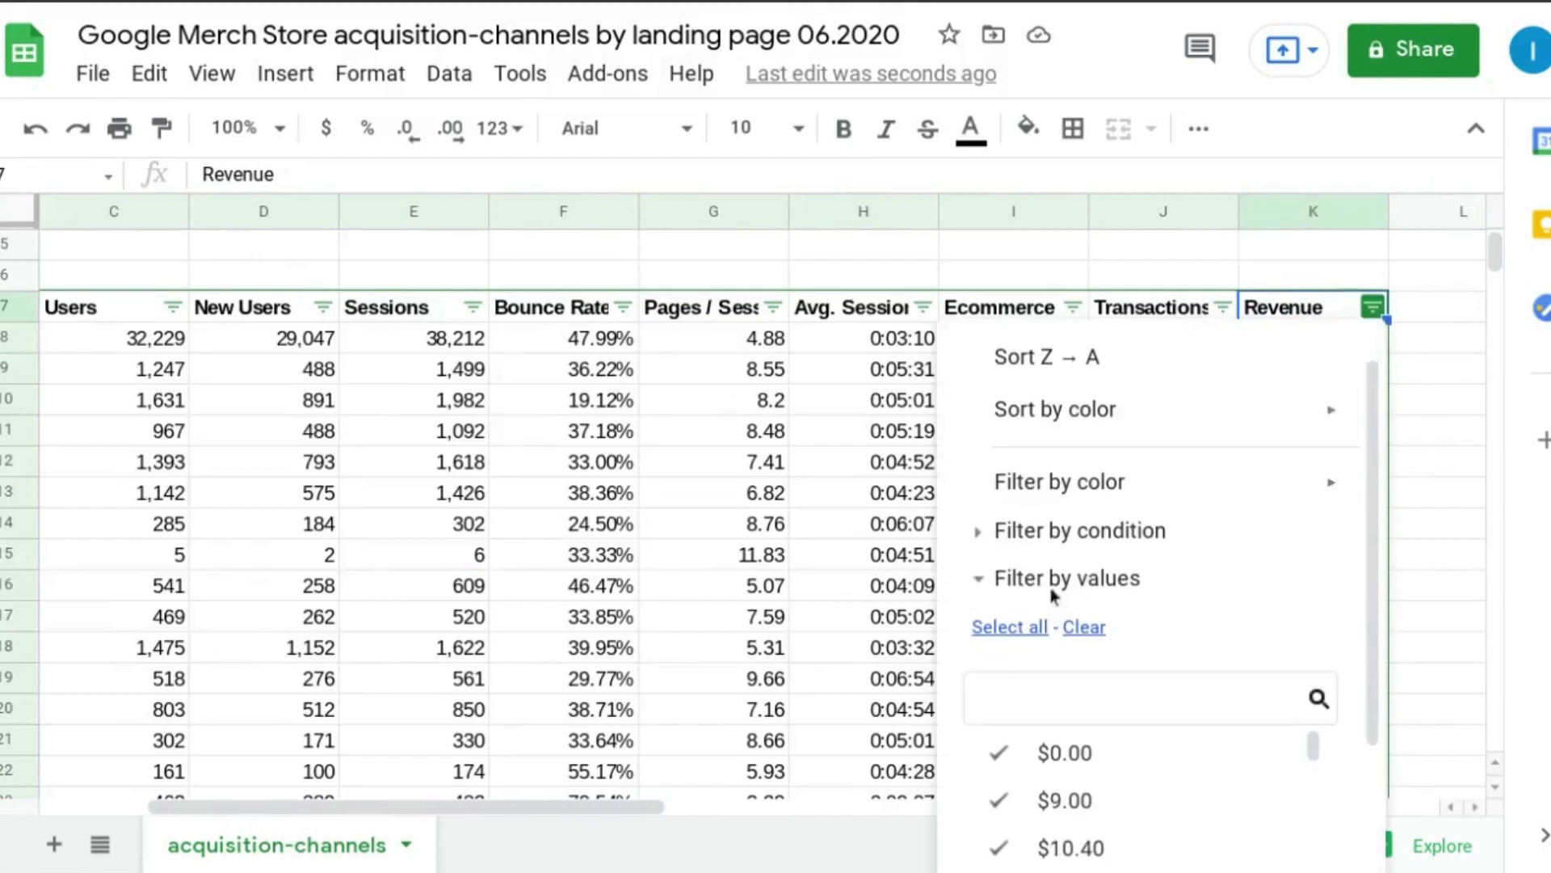
click(988, 579)
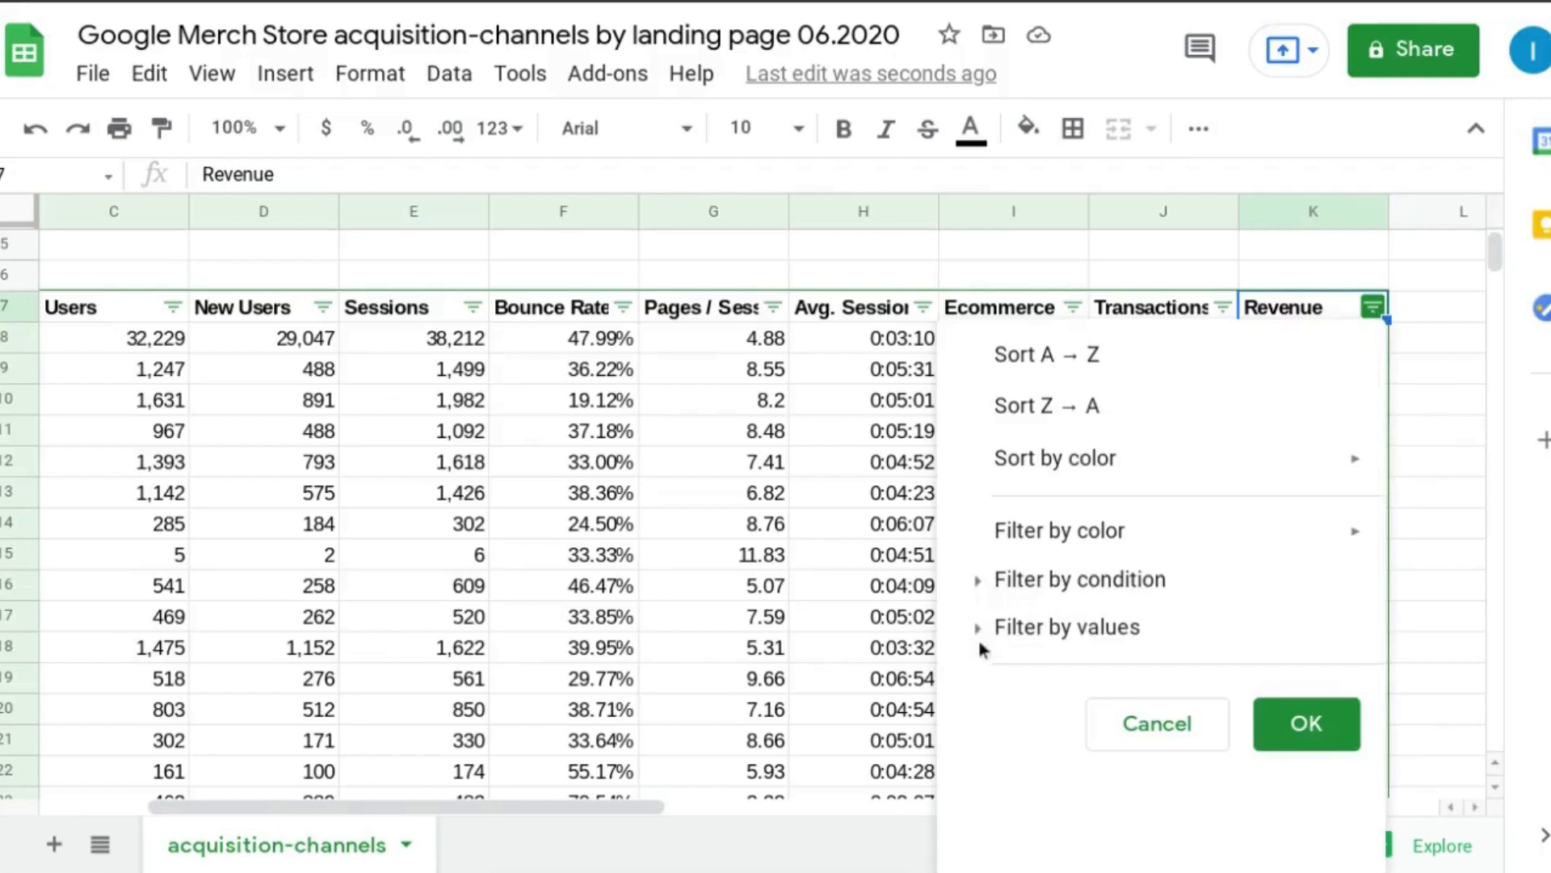
click(982, 642)
click(981, 580)
scroll(1042, 557, down, 3)
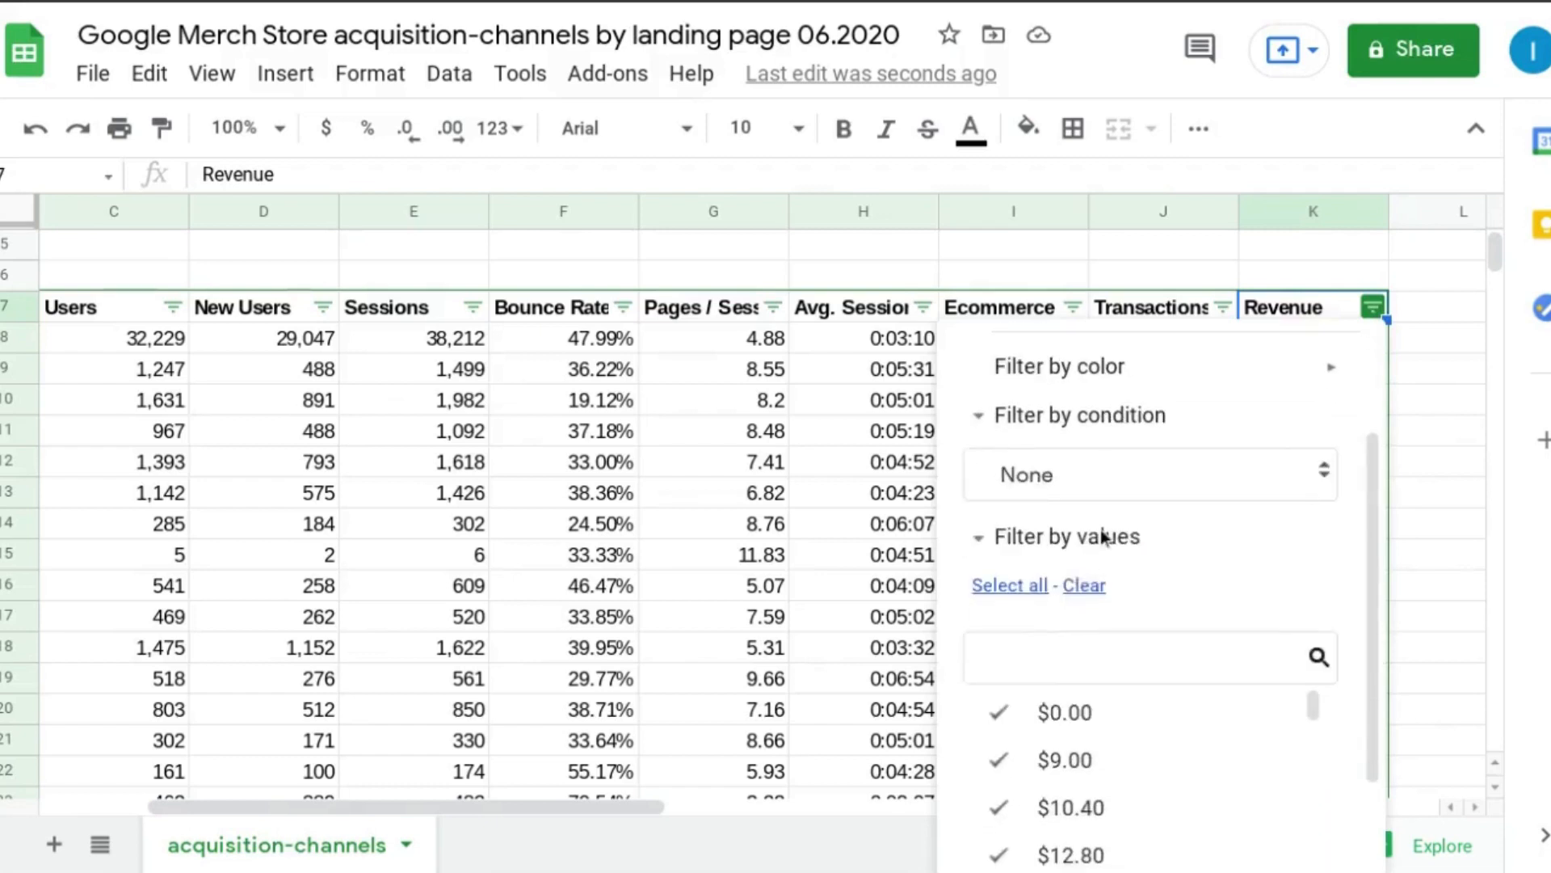
click(1086, 475)
scroll(1157, 530, down, 1)
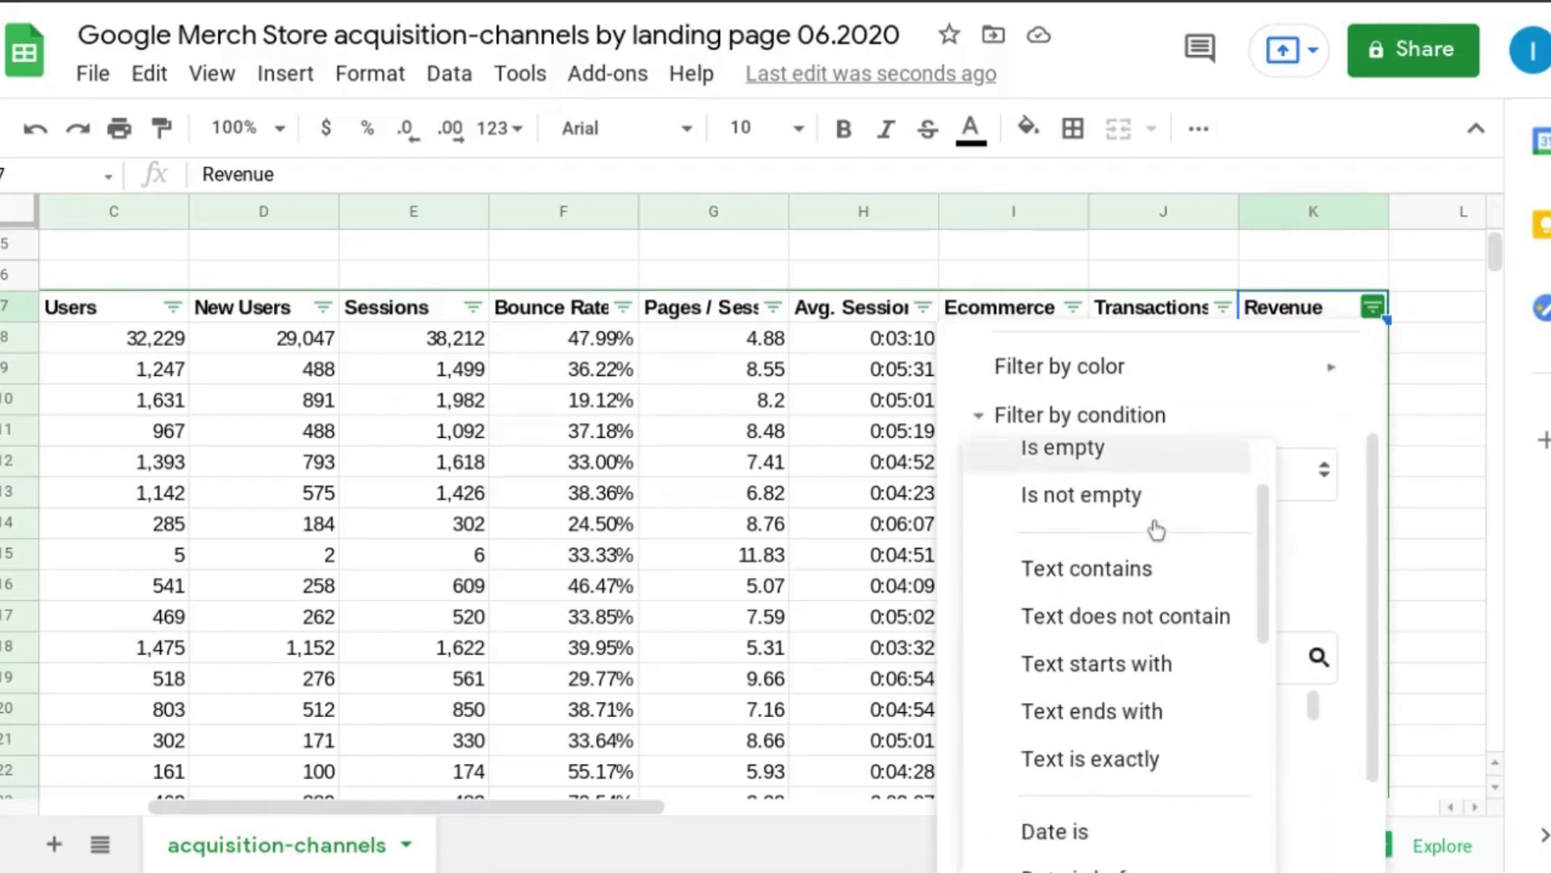
scroll(1157, 529, down, 5)
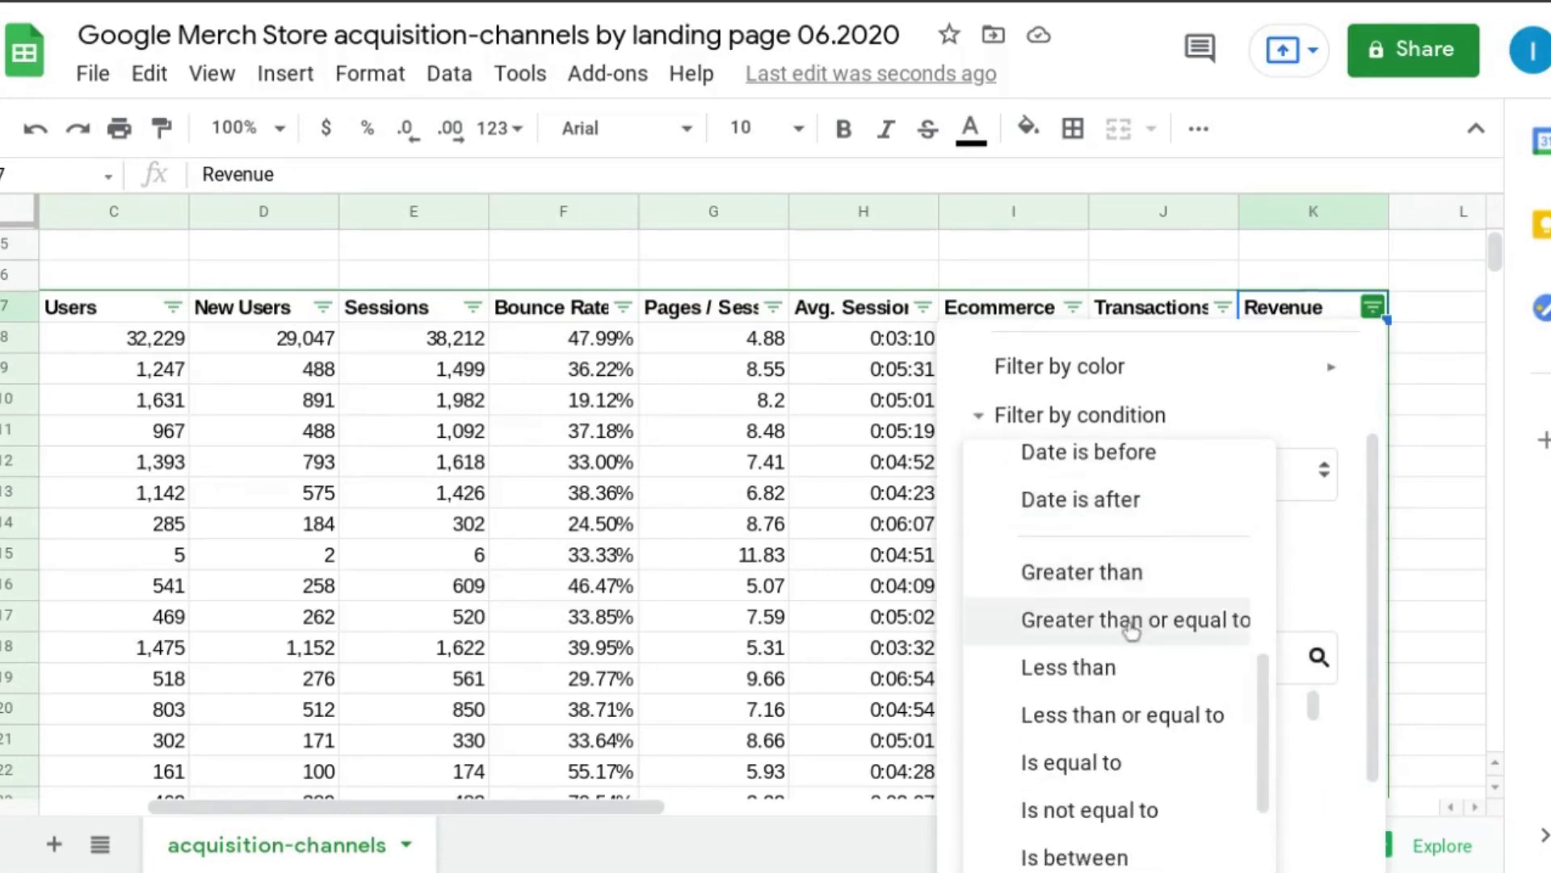
click(1131, 630)
click(1094, 545)
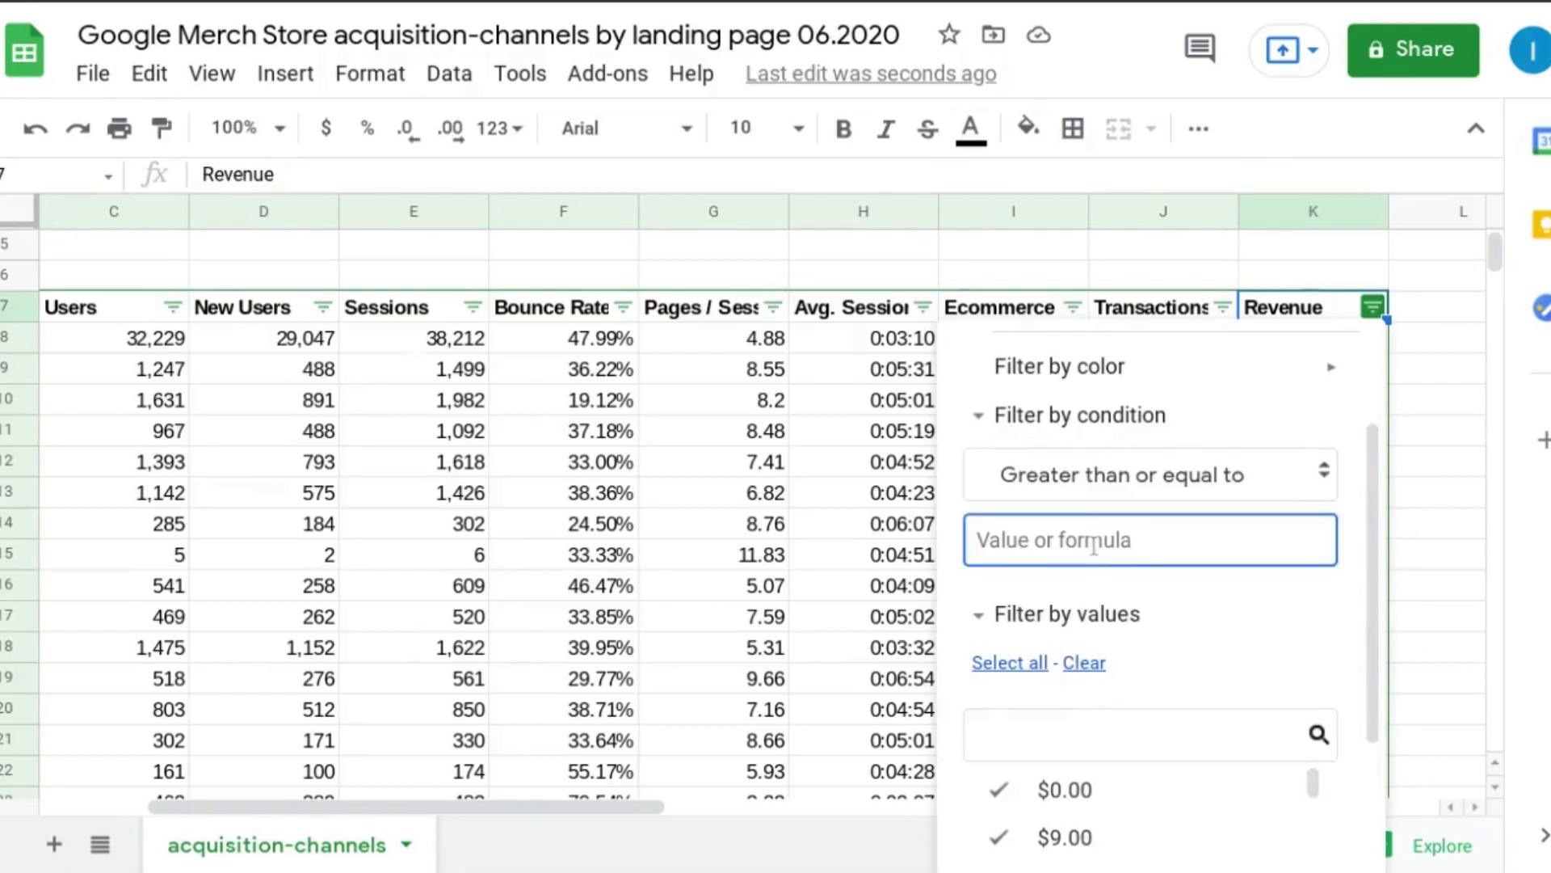
text(1000)
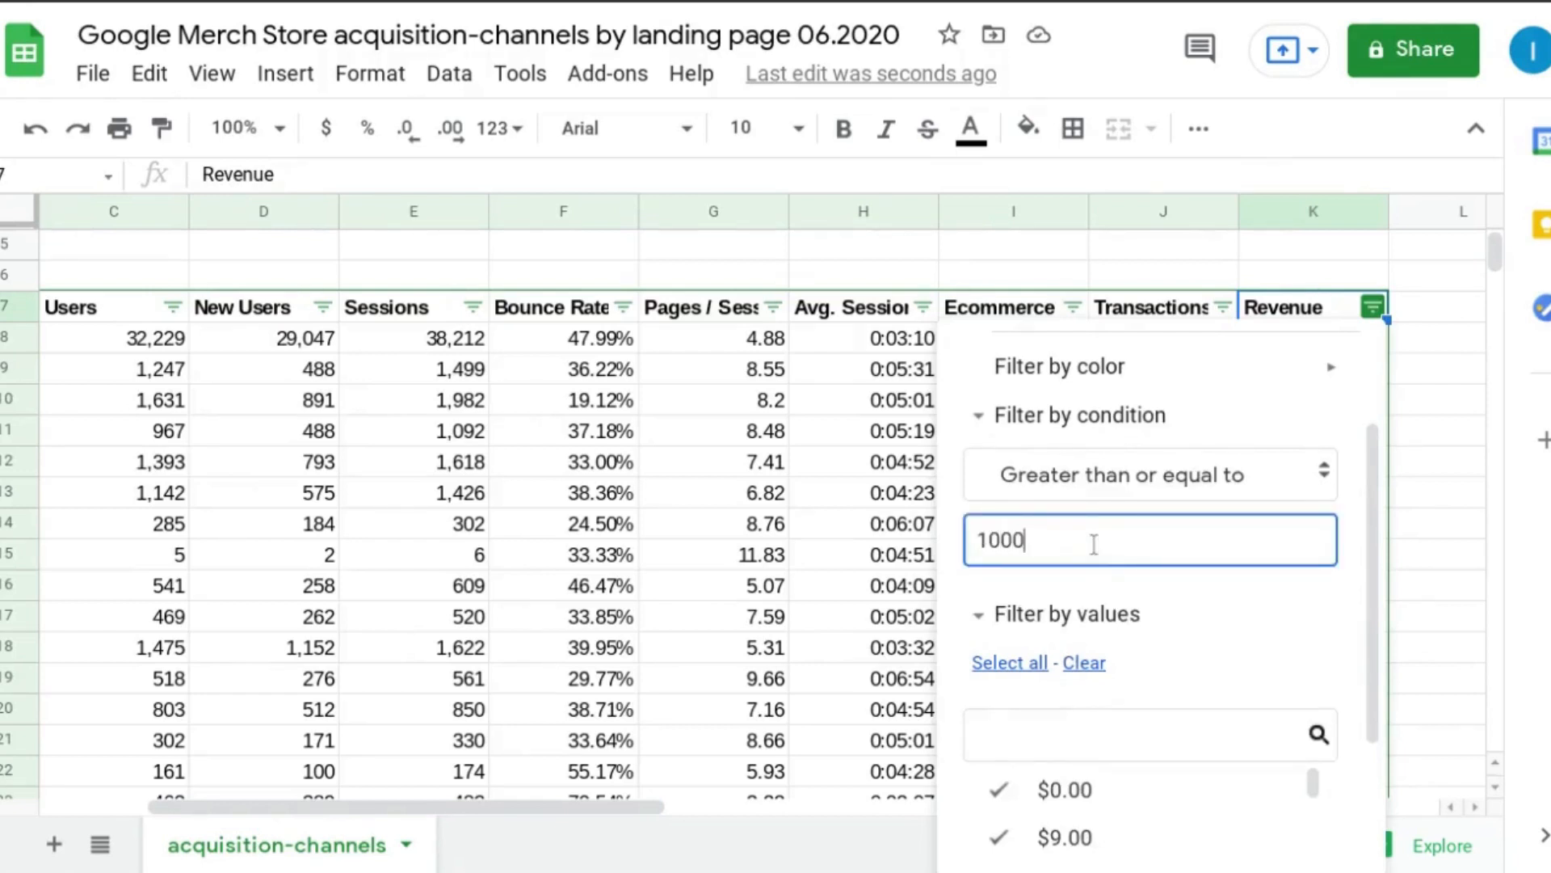
scroll(1204, 638, down, 3)
click(1300, 839)
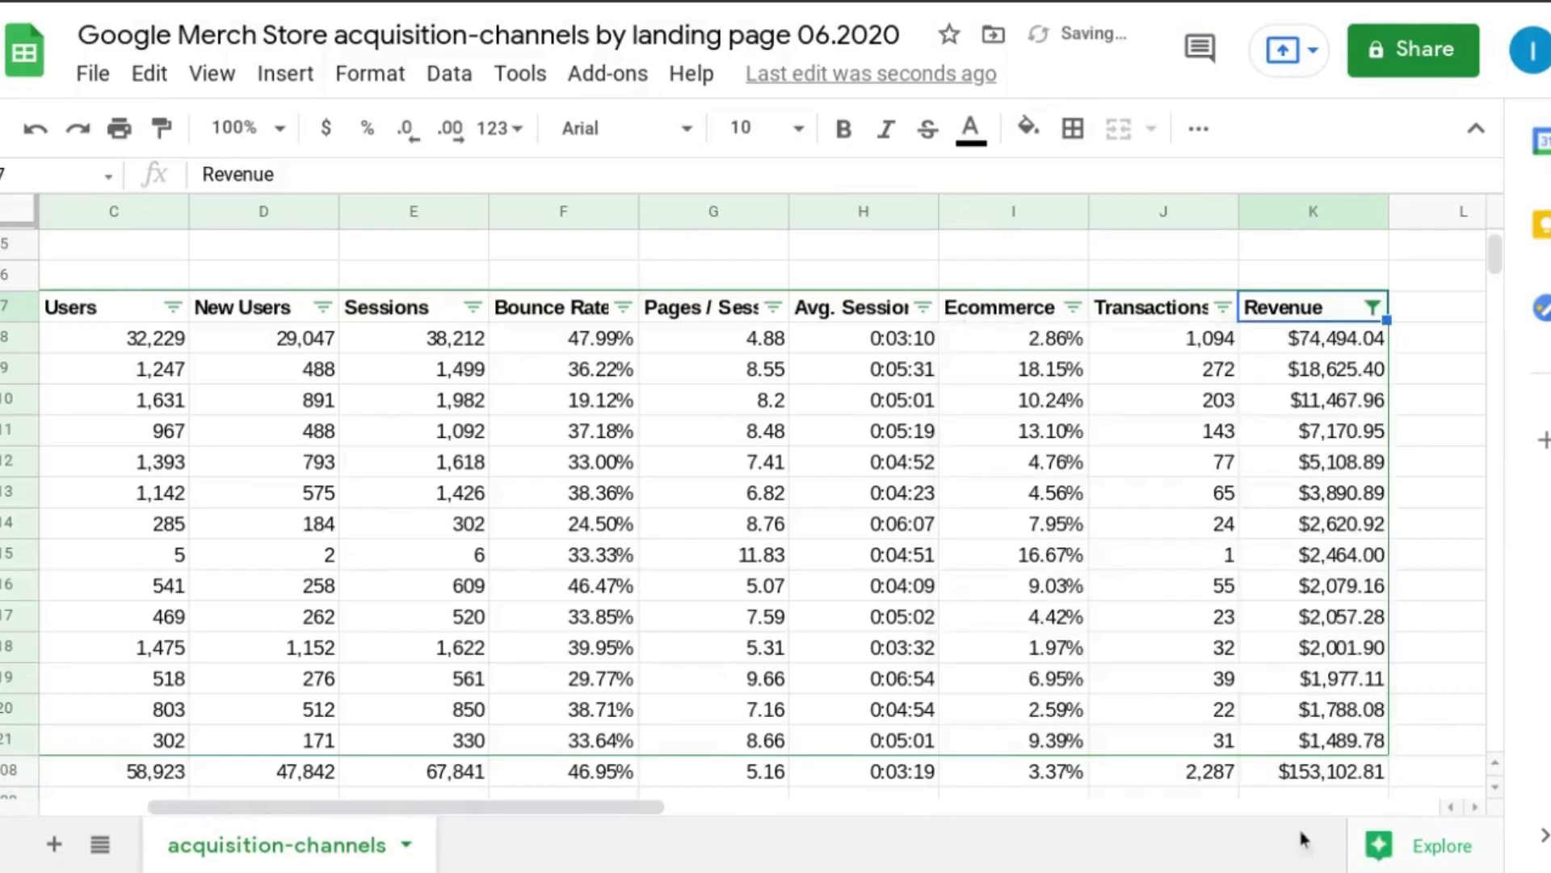